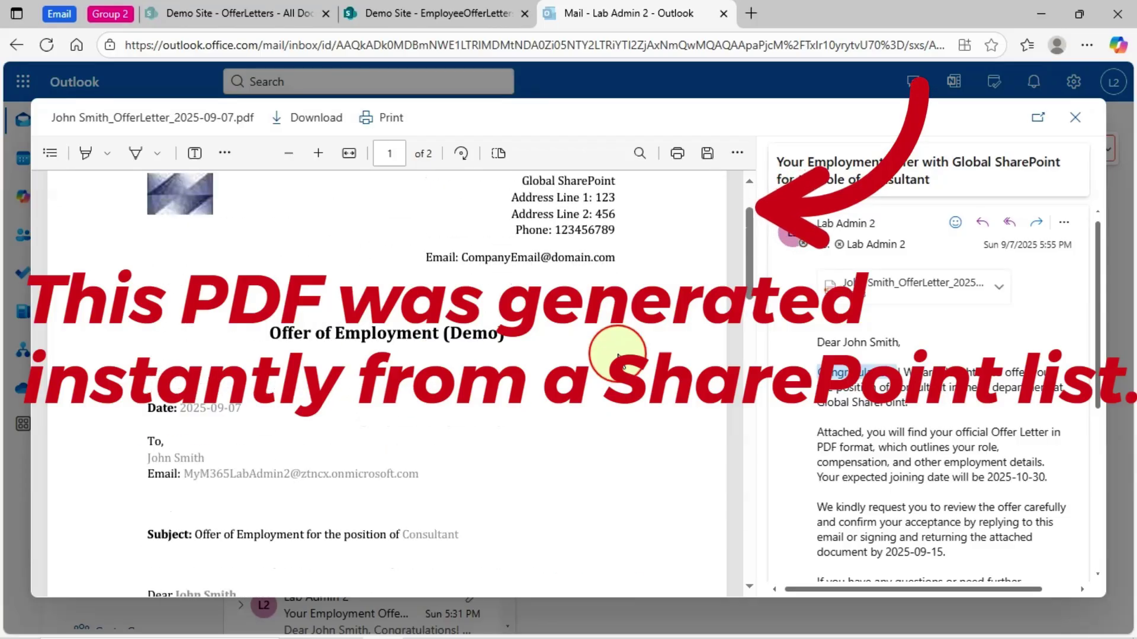
Read through the generated offer letter PDF attached to the employment offer email.
{"action": "scroll", "coordinate": [608, 356], "scroll_direction": "down", "scroll_amount": 5}
{"action": "scroll", "coordinate": [495, 310], "scroll_direction": "up", "scroll_amount": 4}
{"action": "scroll", "coordinate": [495, 321], "scroll_direction": "up", "scroll_amount": 1}
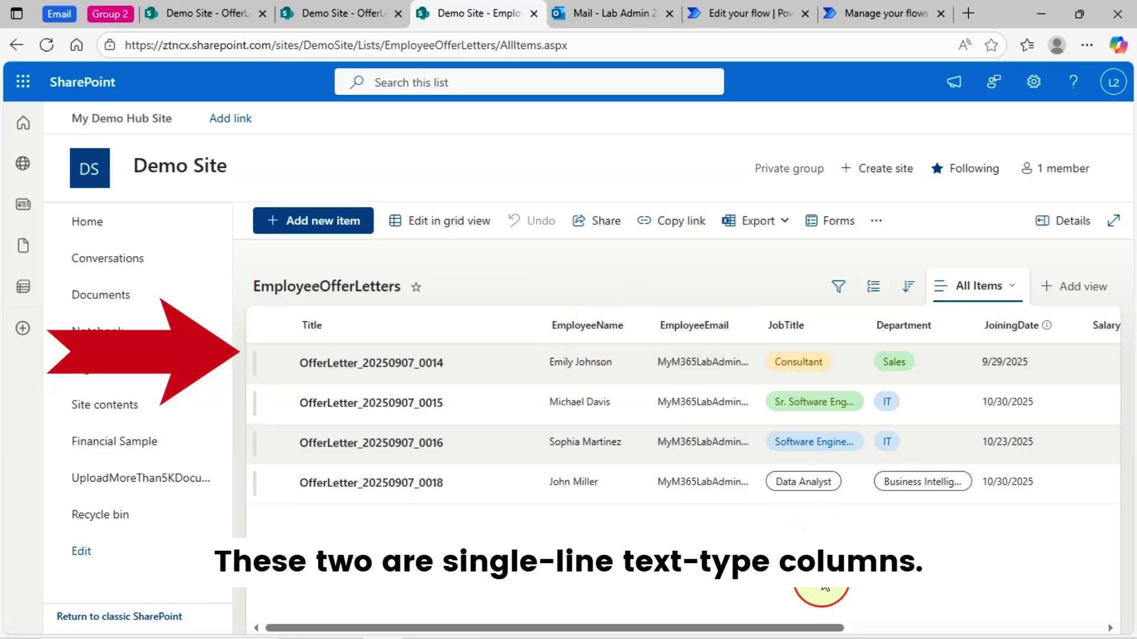
Examine the columns of the EmployeeOfferLetters list, from Title and JobTitle across to Salary, acceptance deadline and Status.
{"action": "left_click_drag", "start_coordinate": [832, 619], "coordinate": [857, 630]}
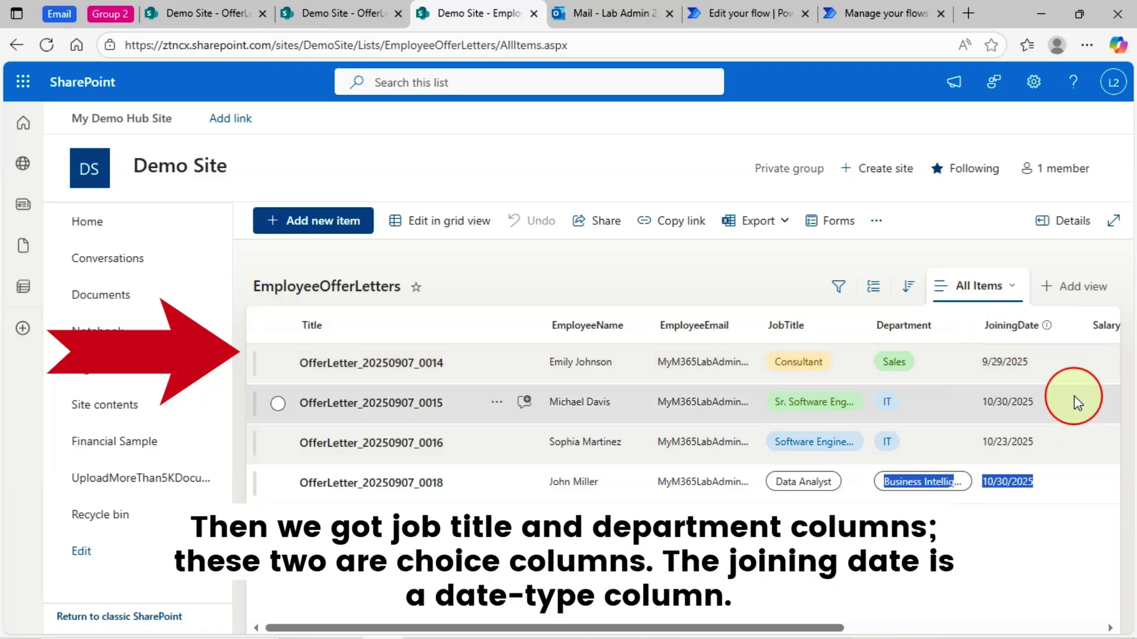
{"action": "left_click", "coordinate": [1110, 628]}
{"action": "left_click", "coordinate": [1111, 628]}
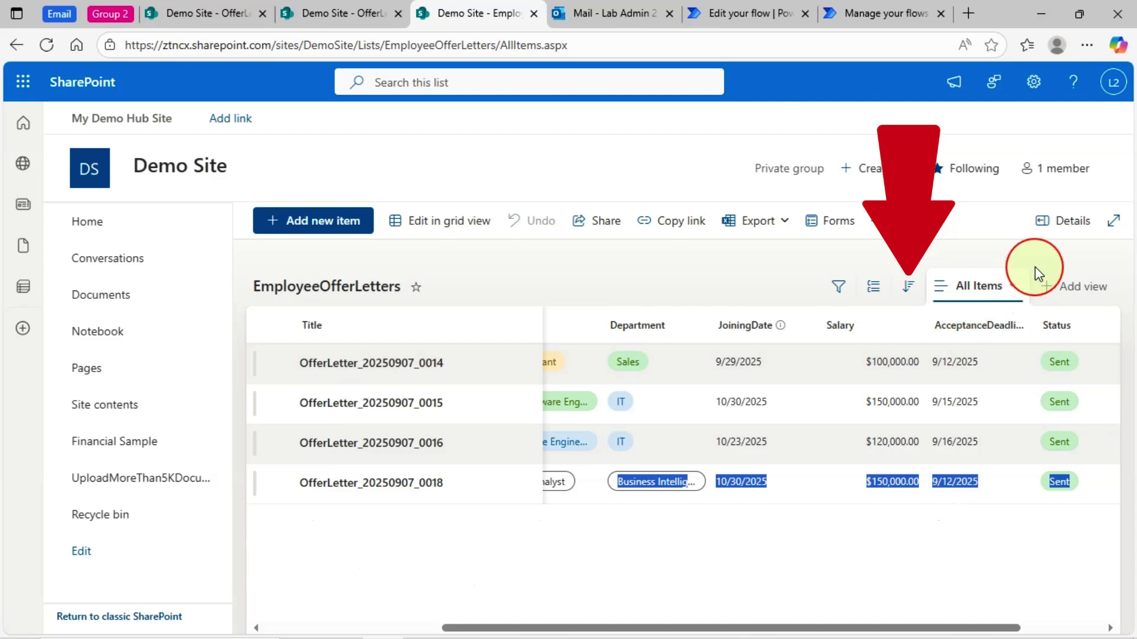
{"action": "left_click", "coordinate": [803, 533]}
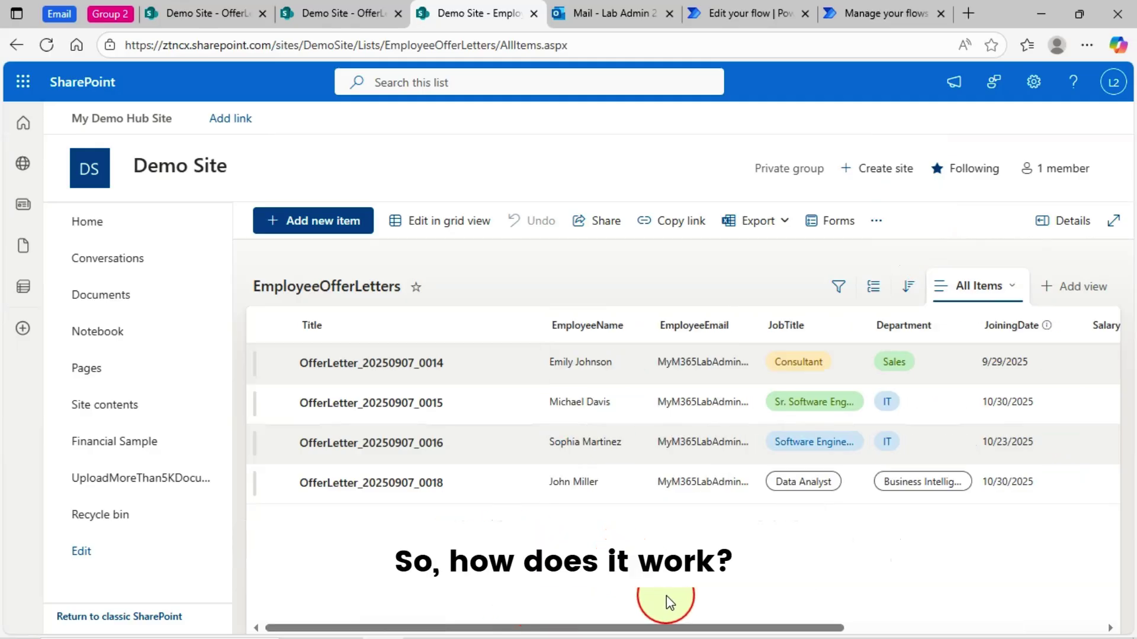
{"action": "left_click_drag", "start_coordinate": [655, 624], "coordinate": [818, 605]}
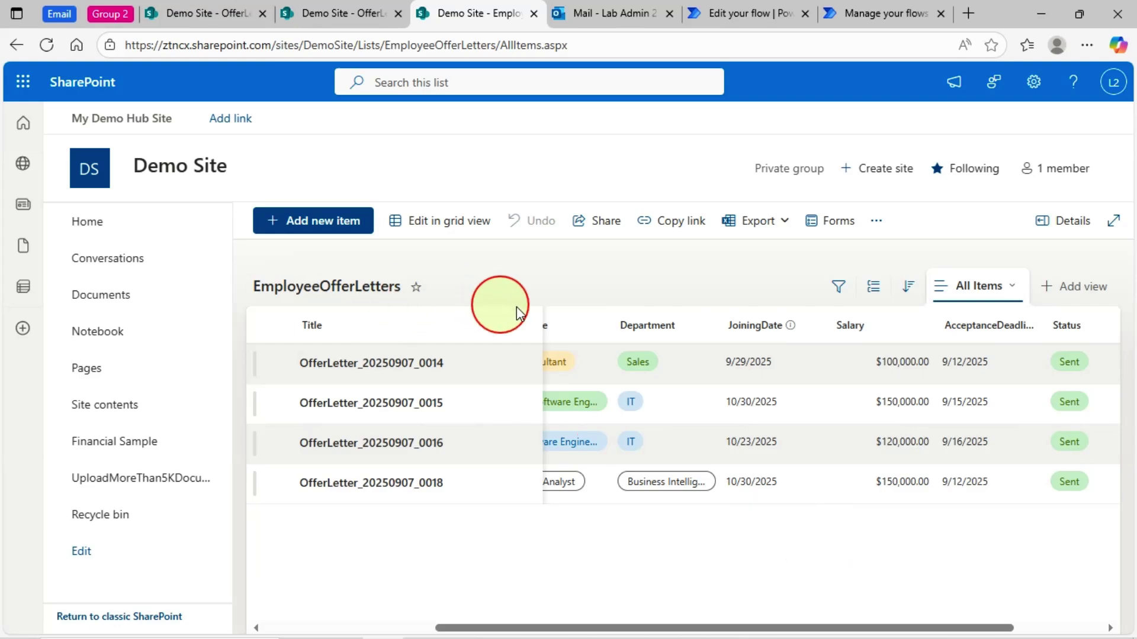
Check the contents of the Offer Letter Templates folder in the OfferLetters library and return to the library's root.
{"action": "left_click", "coordinate": [228, 14]}
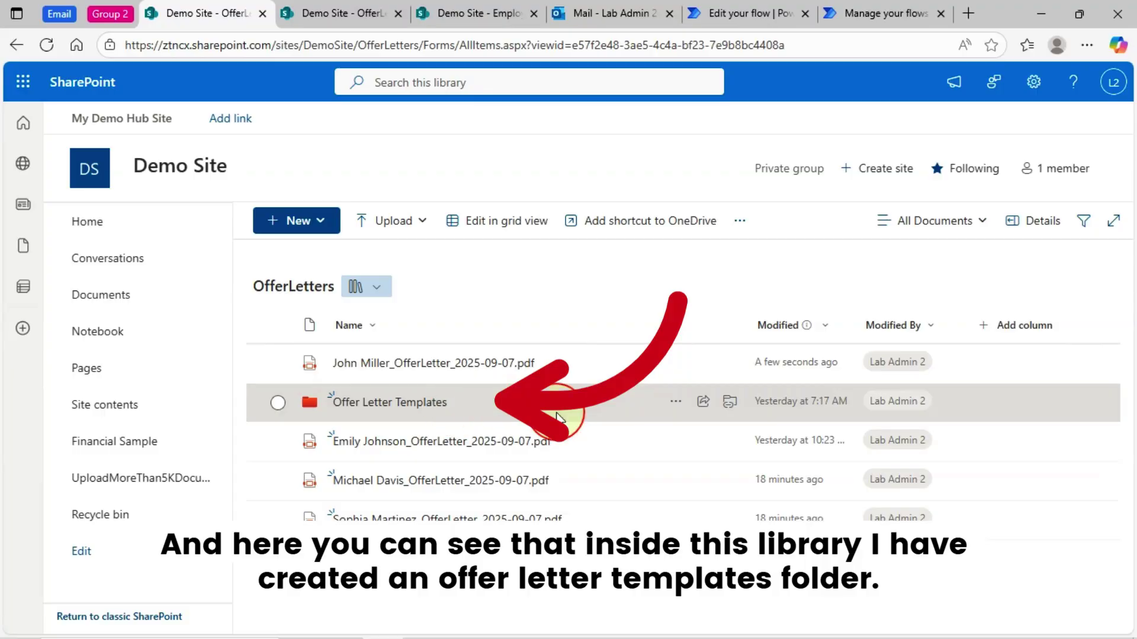
{"action": "left_click", "coordinate": [430, 410]}
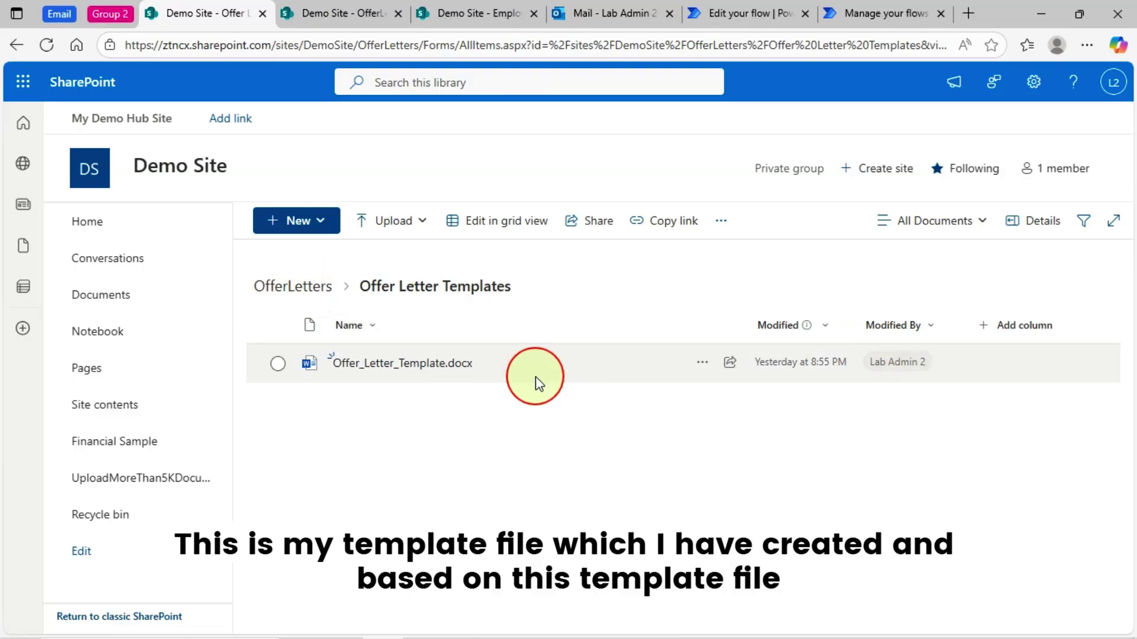
{"action": "left_click", "coordinate": [301, 288]}
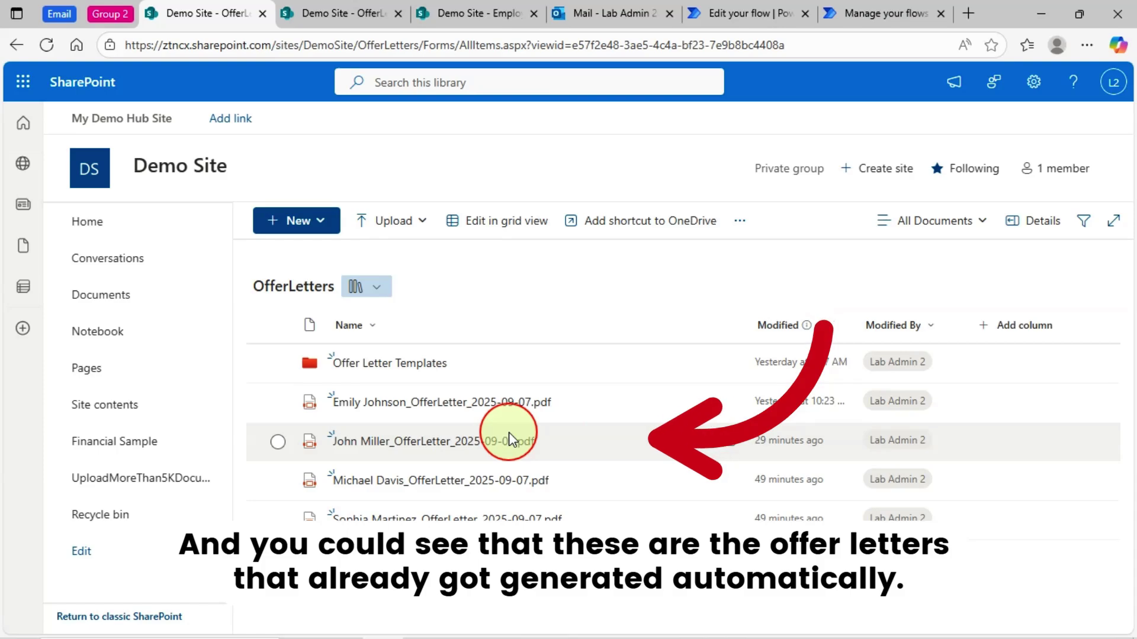
Open Offer_Letter_Template.docx from the Offer Letter Templates folder, review its letterhead, placeholders and closing section, and close it.
{"action": "left_click", "coordinate": [407, 362]}
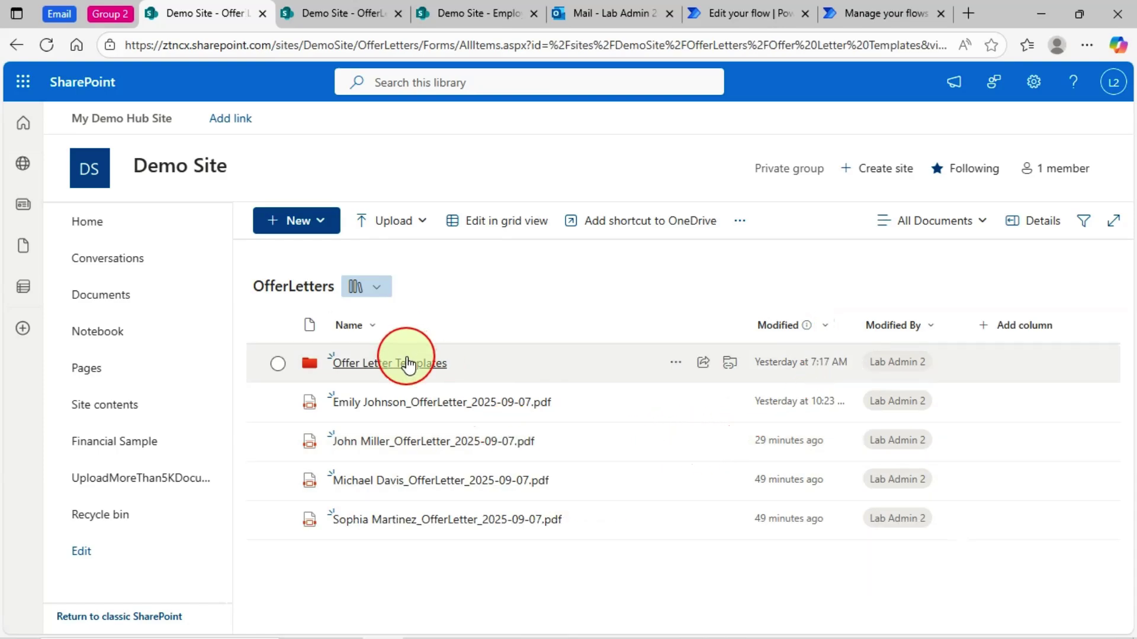
{"action": "left_click", "coordinate": [435, 366]}
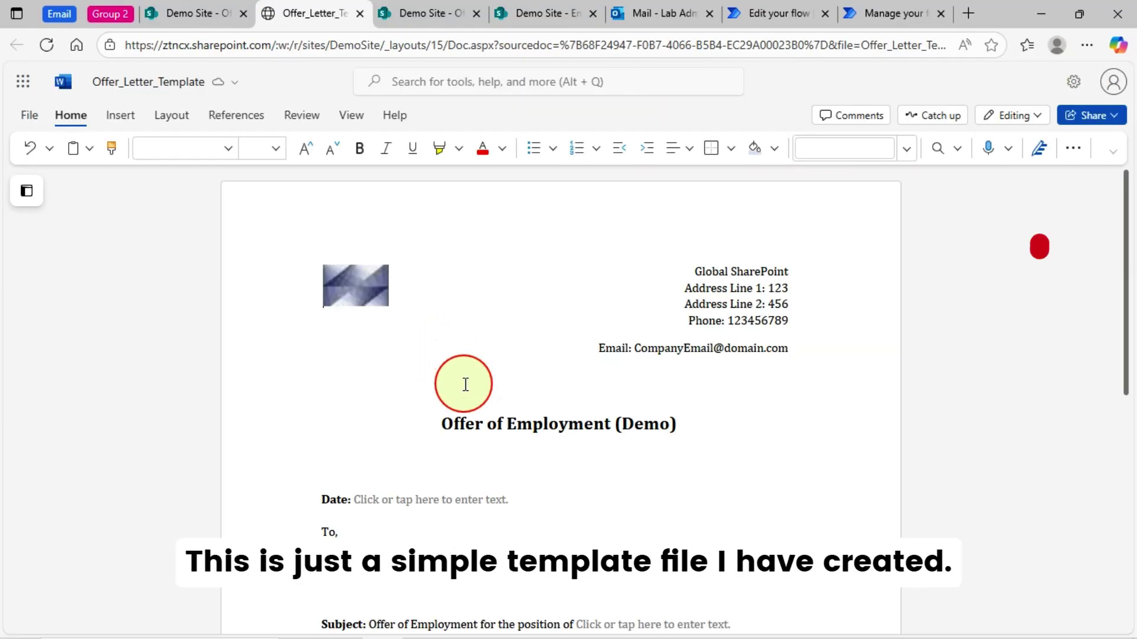
{"action": "left_click", "coordinate": [345, 294]}
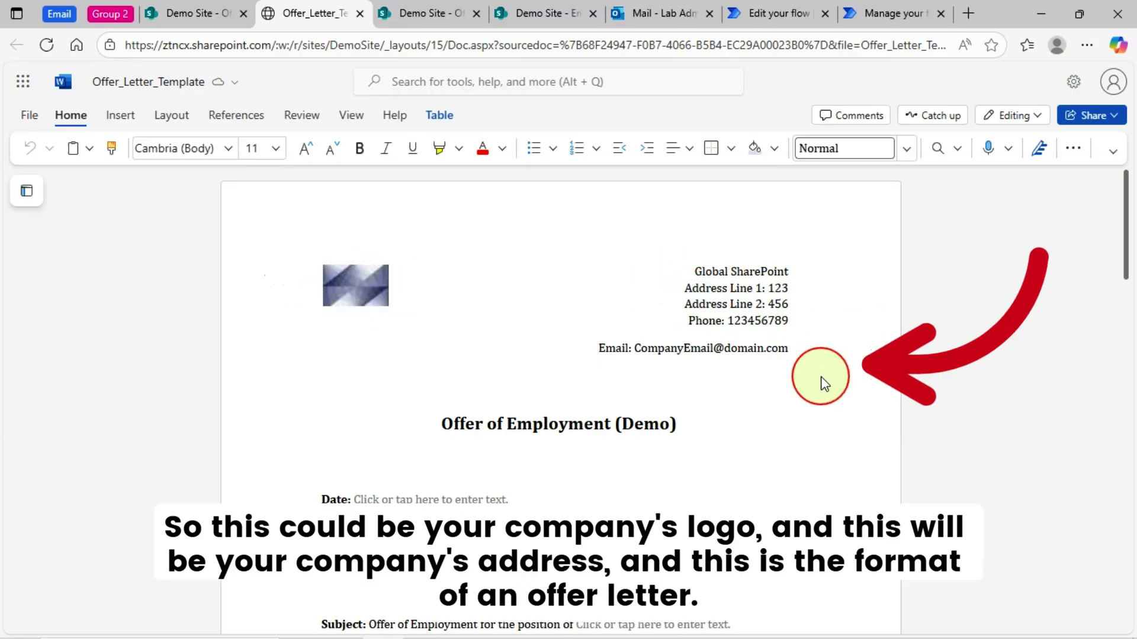
{"action": "scroll", "coordinate": [820, 383], "scroll_direction": "down", "scroll_amount": 5}
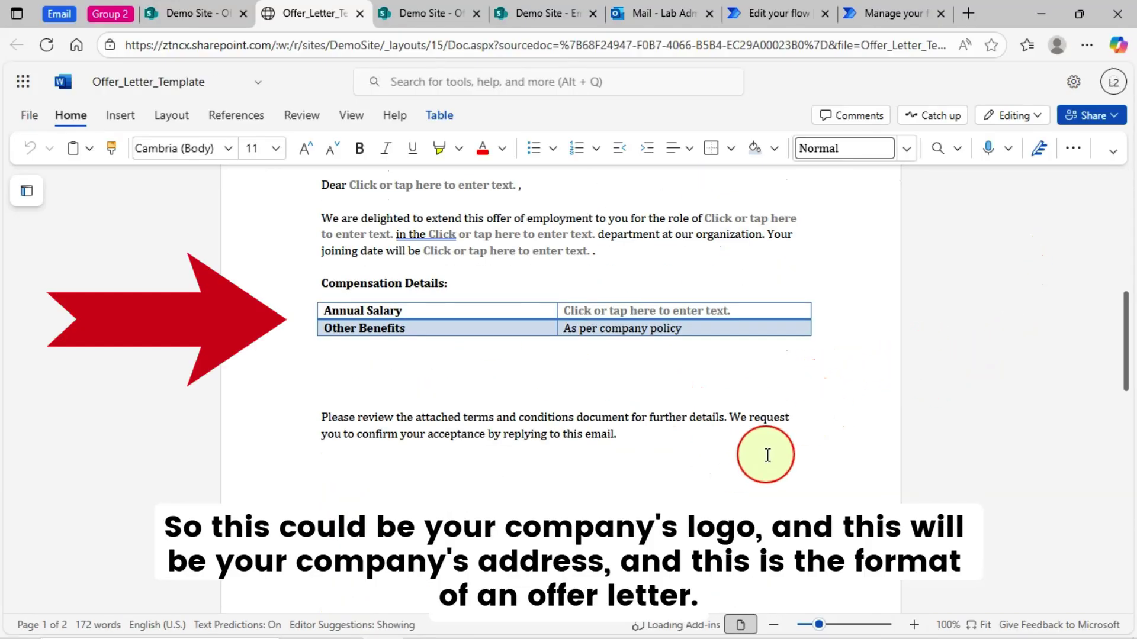
{"action": "scroll", "coordinate": [767, 455], "scroll_direction": "up", "scroll_amount": 3}
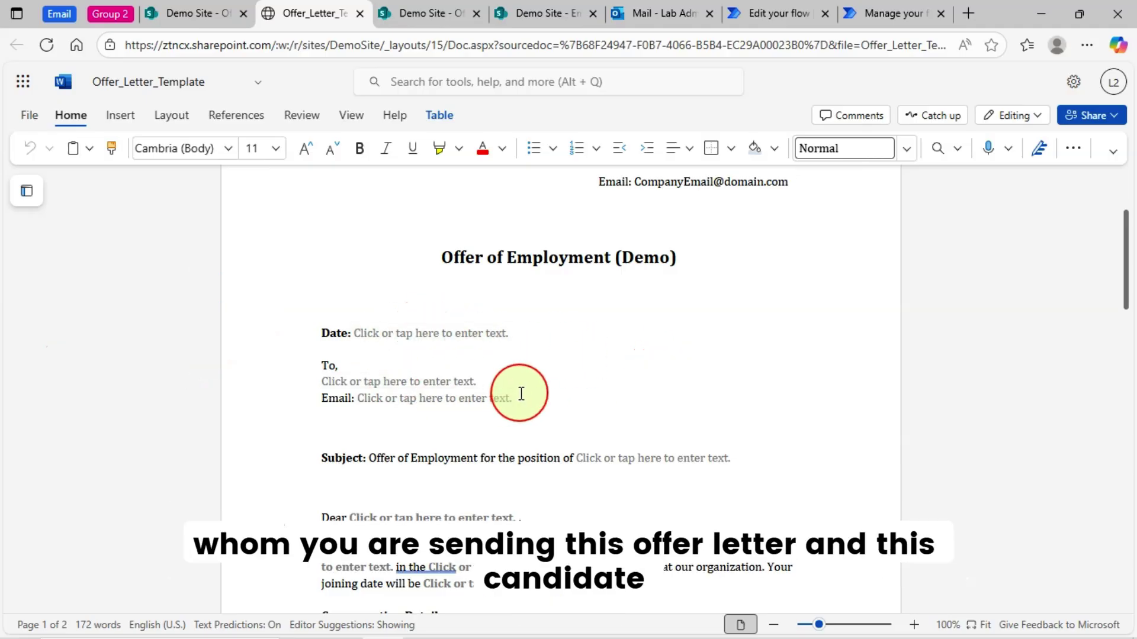
{"action": "scroll", "coordinate": [536, 387], "scroll_direction": "down", "scroll_amount": 2}
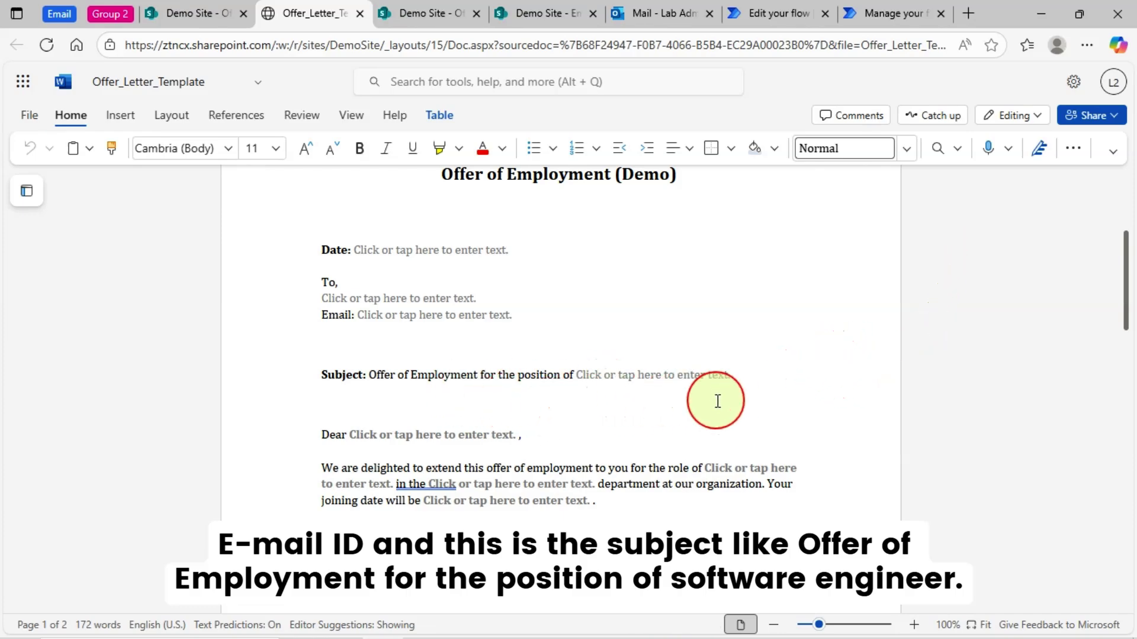
{"action": "scroll", "coordinate": [517, 379], "scroll_direction": "down", "scroll_amount": 2}
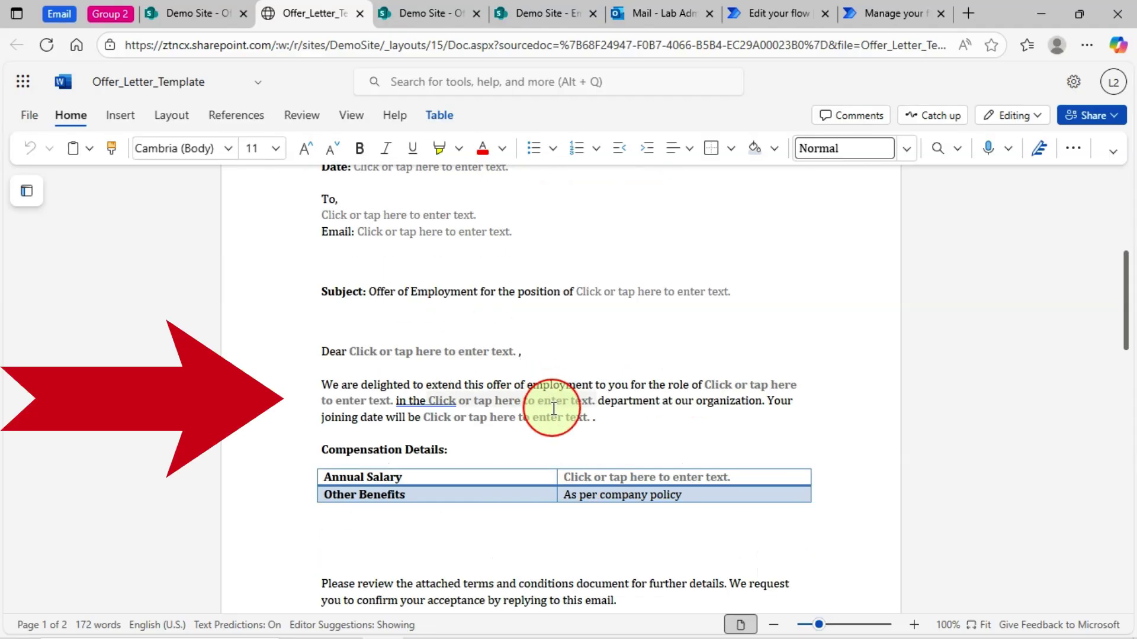
{"action": "scroll", "coordinate": [543, 433], "scroll_direction": "down", "scroll_amount": 2}
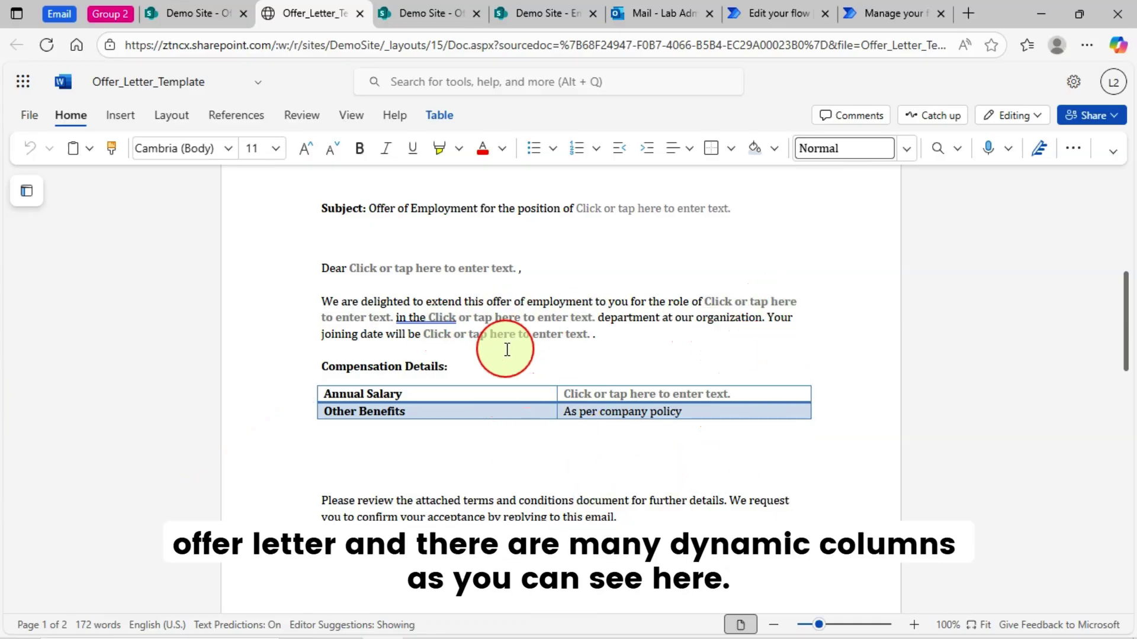
{"action": "scroll", "coordinate": [602, 450], "scroll_direction": "down", "scroll_amount": 8}
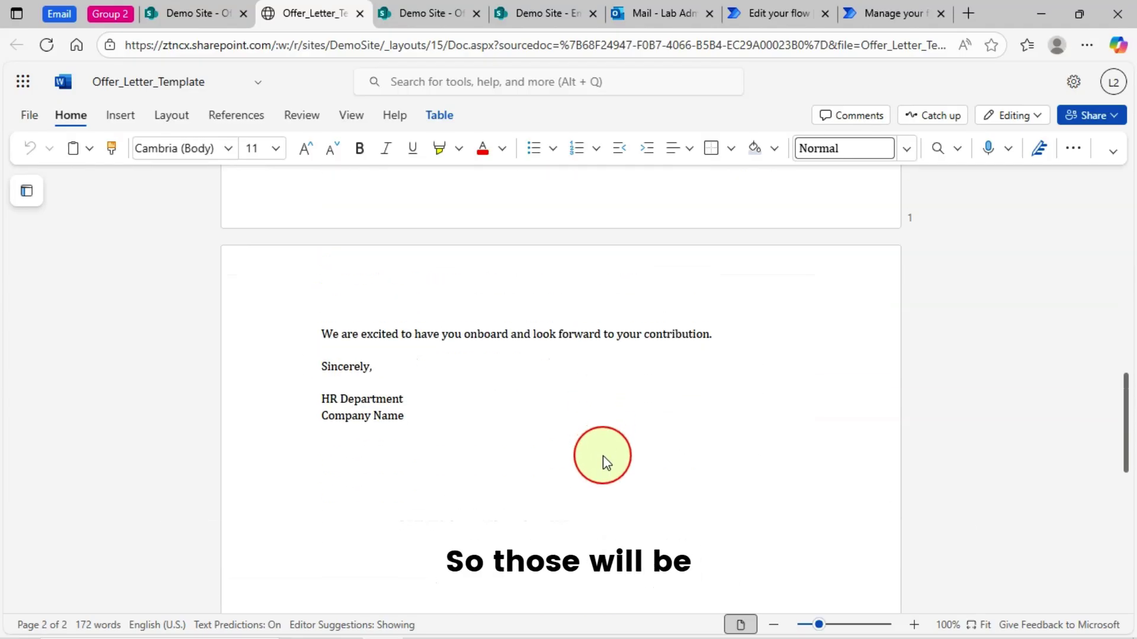
{"action": "scroll", "coordinate": [603, 456], "scroll_direction": "up", "scroll_amount": 8}
{"action": "scroll", "coordinate": [687, 365], "scroll_direction": "up", "scroll_amount": 6}
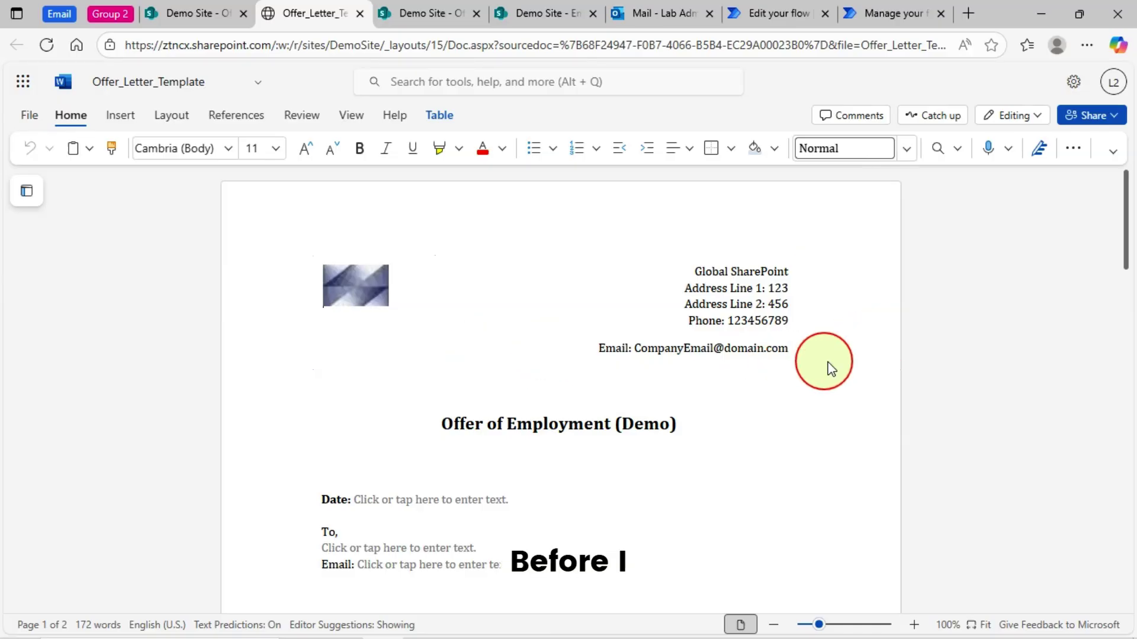
{"action": "left_click", "coordinate": [360, 13]}
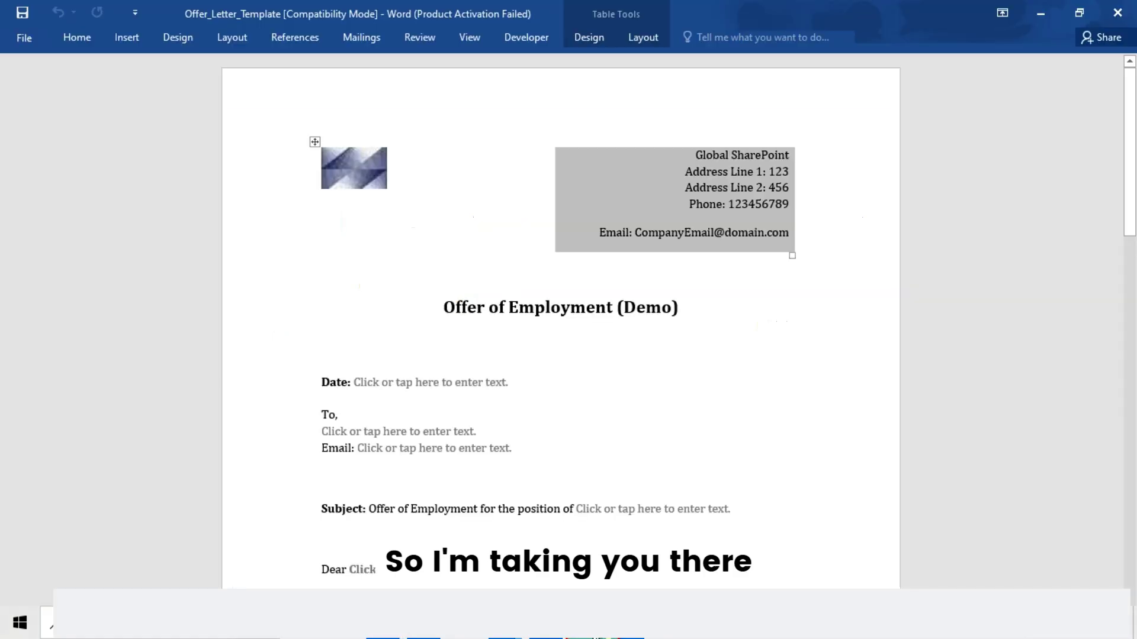
In the desktop Word copy of the template, check the ribbon customization options for Developer and leave them without applying changes.
{"action": "left_click", "coordinate": [665, 388]}
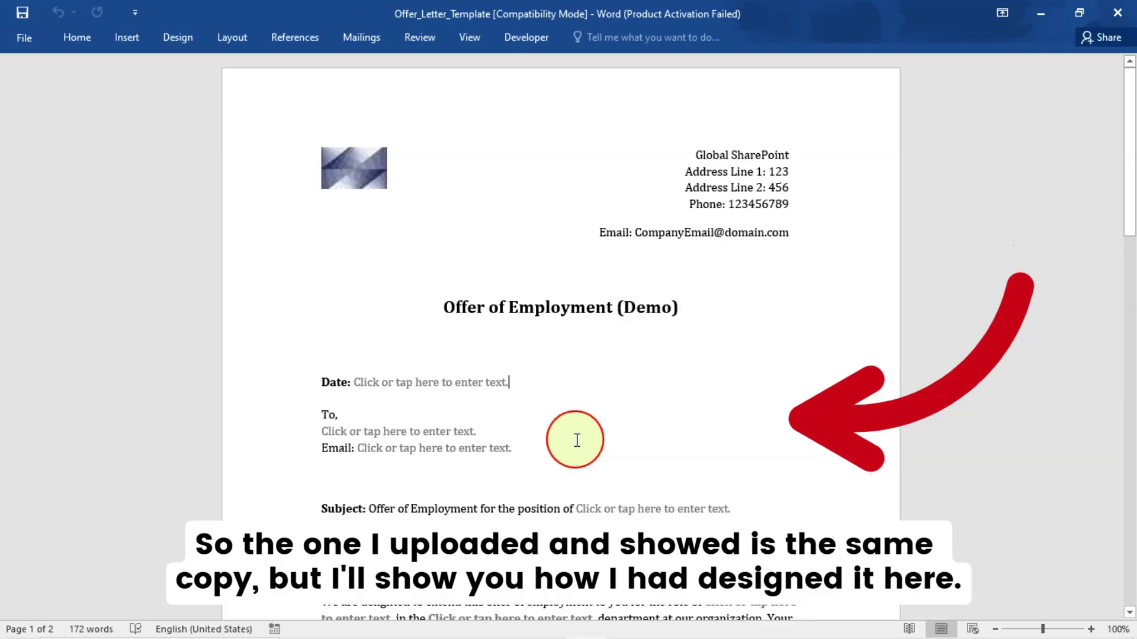
{"action": "left_click", "coordinate": [524, 37]}
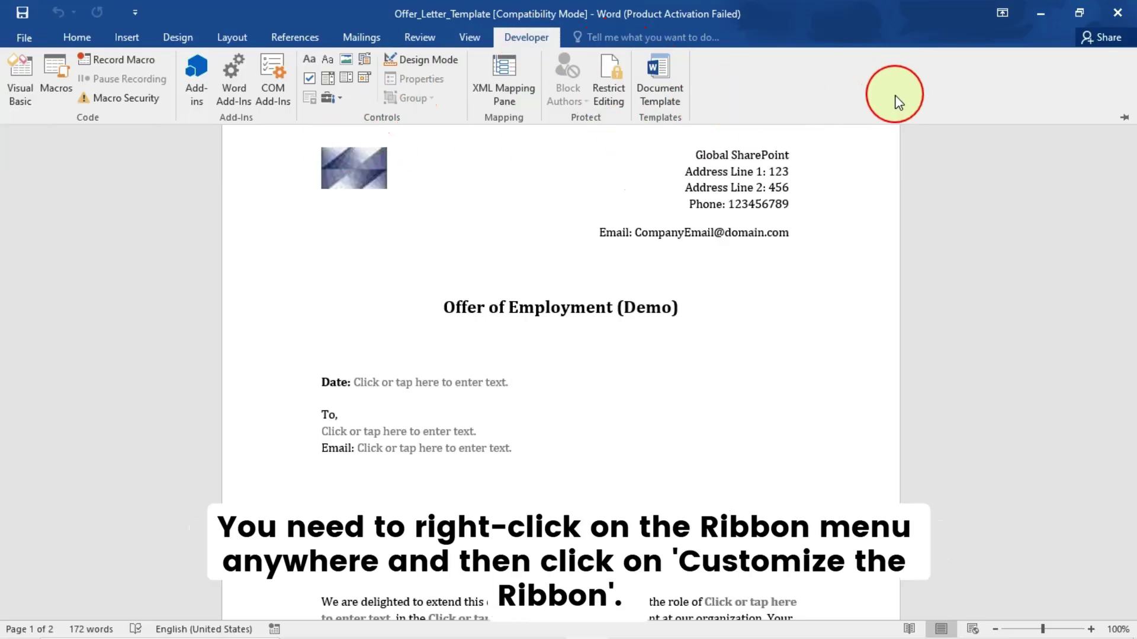
{"action": "right_click", "coordinate": [329, 115]}
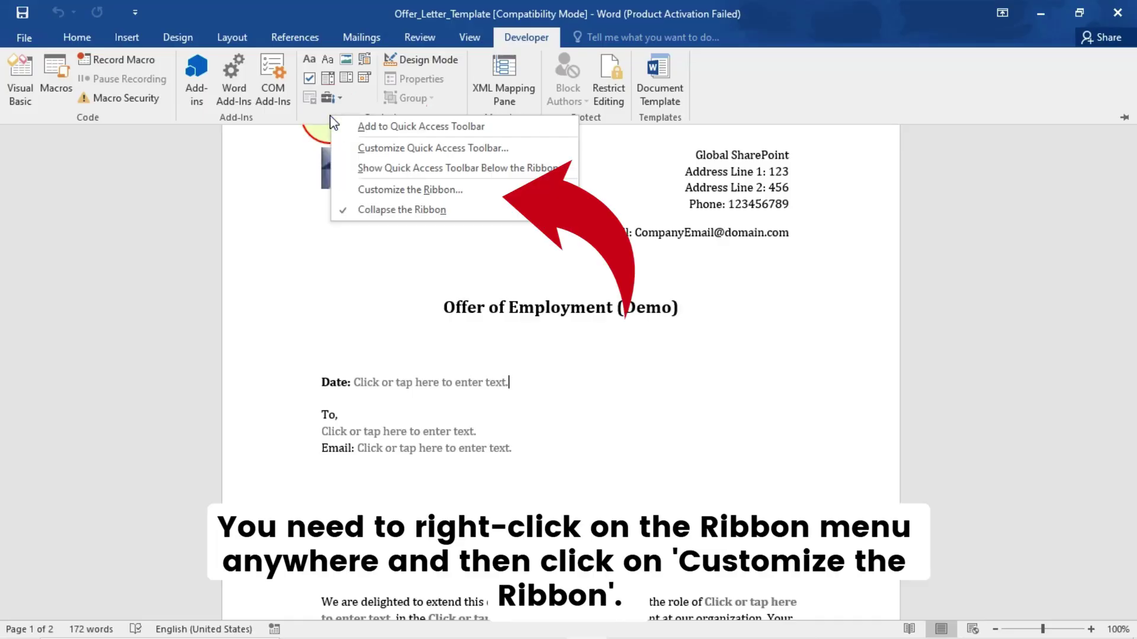
{"action": "left_click", "coordinate": [426, 190]}
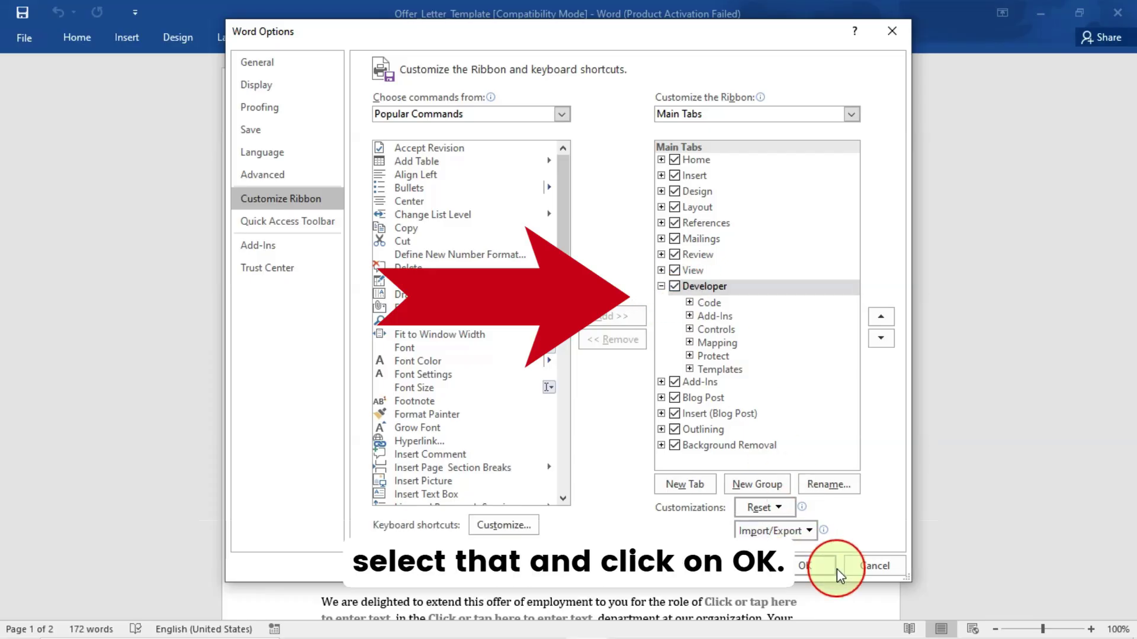
{"action": "left_click", "coordinate": [877, 568]}
{"action": "left_click", "coordinate": [634, 386]}
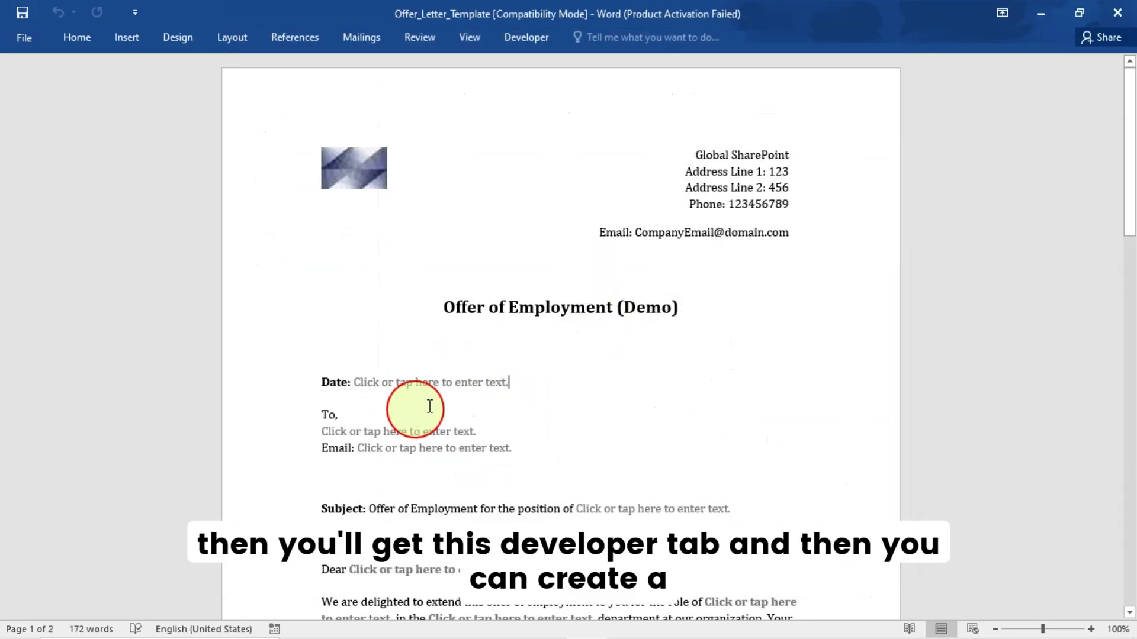
Insert a plain text content control on the blank line below the "Offer of Employment (Demo)" heading.
{"action": "scroll", "coordinate": [569, 421], "scroll_direction": "down", "scroll_amount": 3}
{"action": "scroll", "coordinate": [518, 440], "scroll_direction": "down", "scroll_amount": 1}
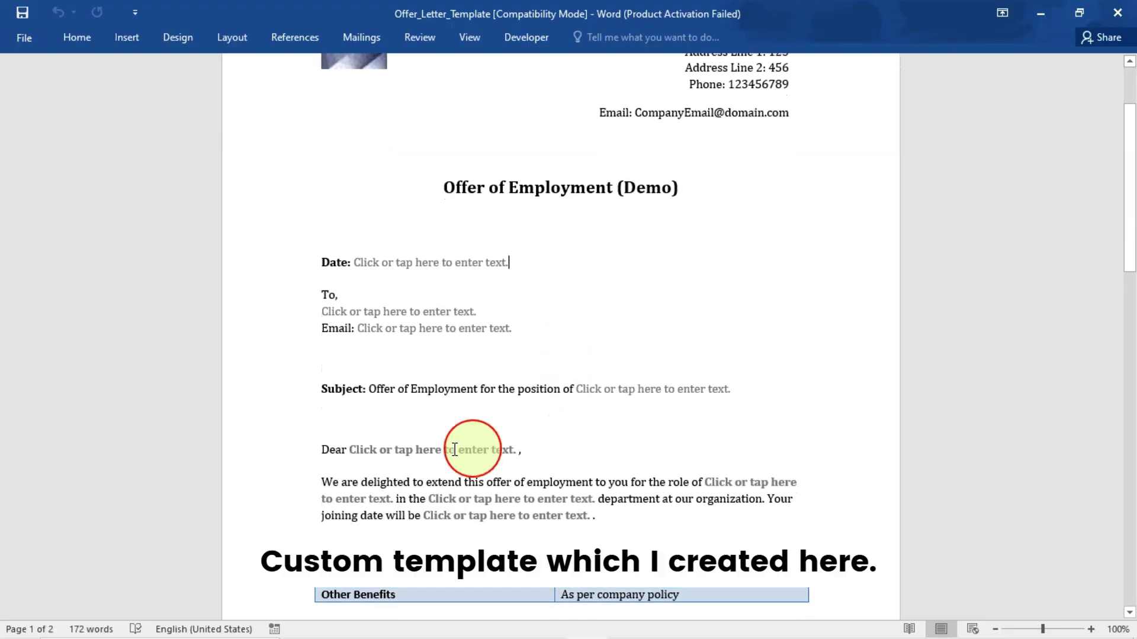
{"action": "left_click", "coordinate": [526, 36]}
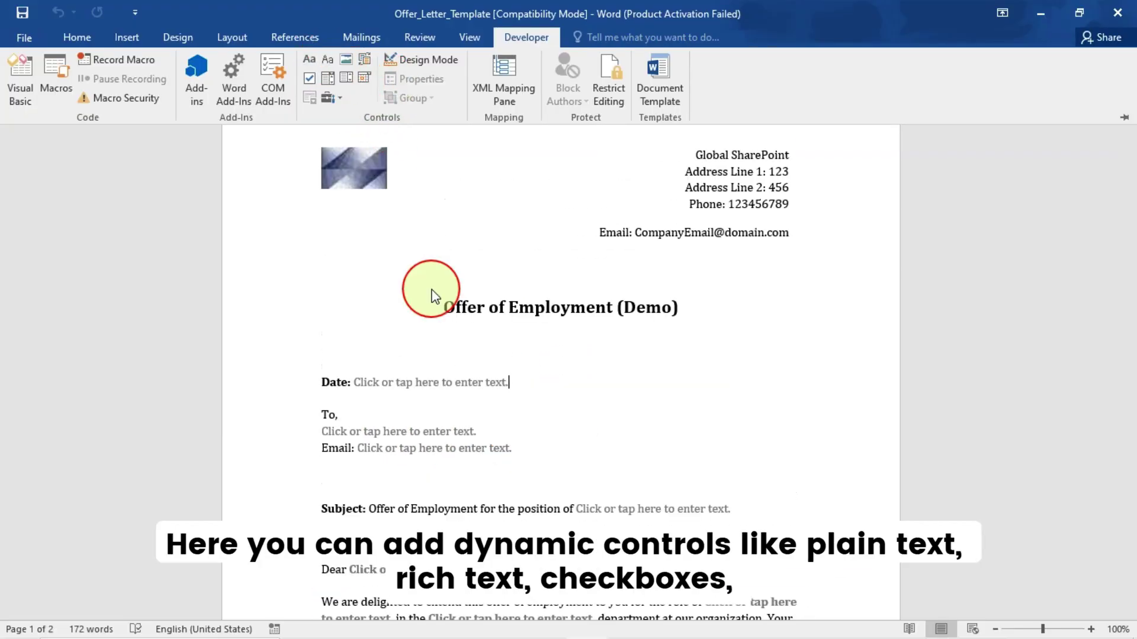
{"action": "left_click", "coordinate": [689, 297]}
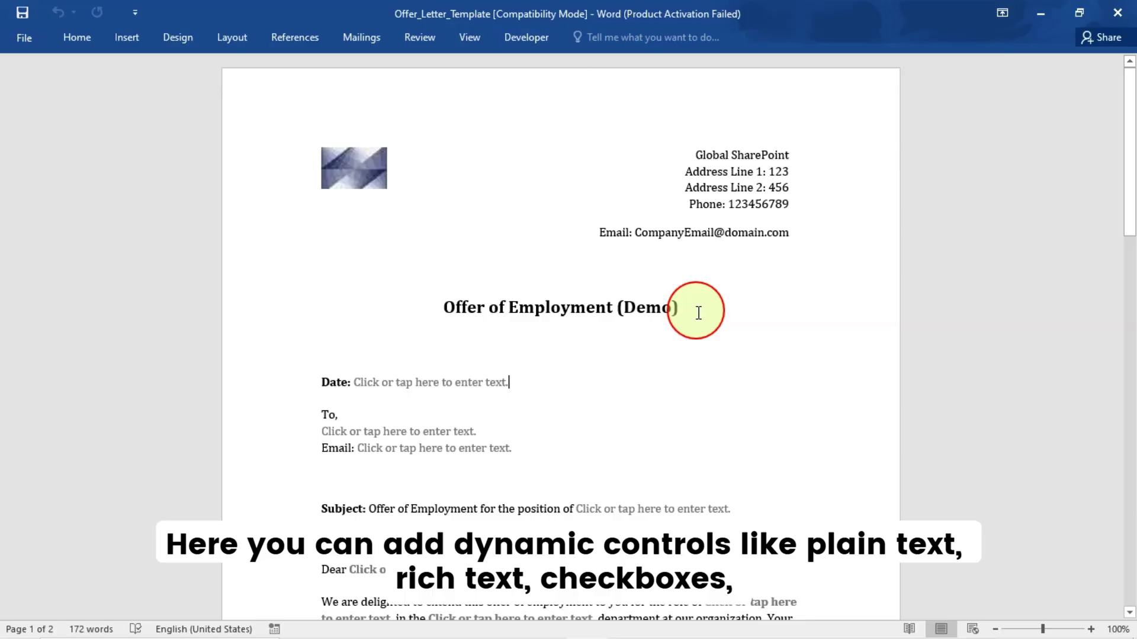
{"action": "left_click", "coordinate": [523, 341]}
{"action": "left_click", "coordinate": [524, 38]}
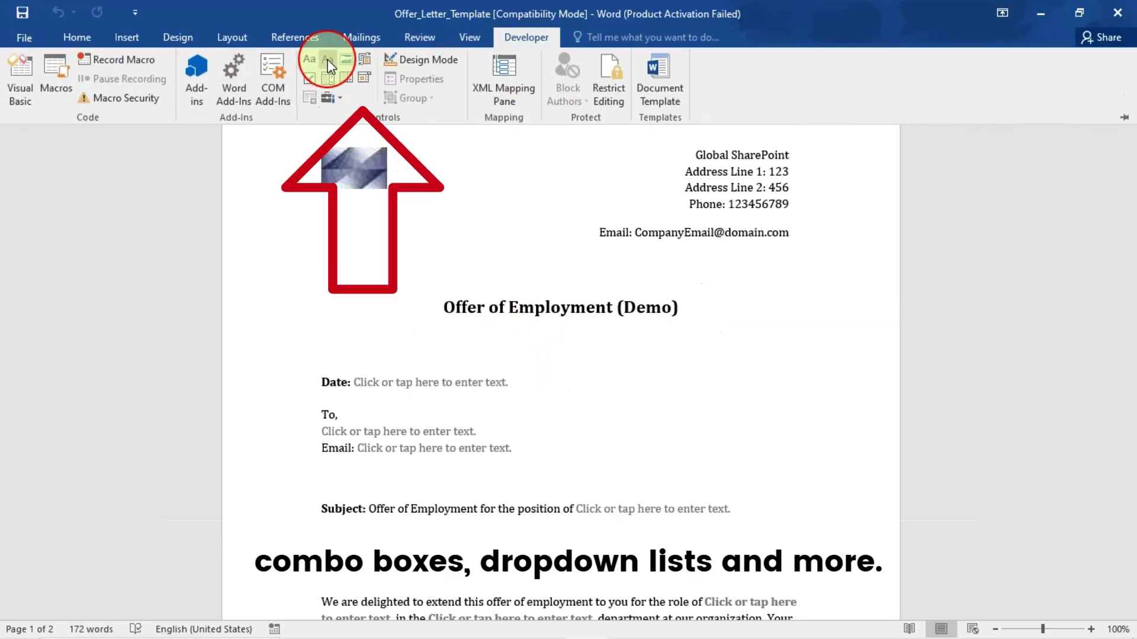
{"action": "left_click", "coordinate": [328, 60]}
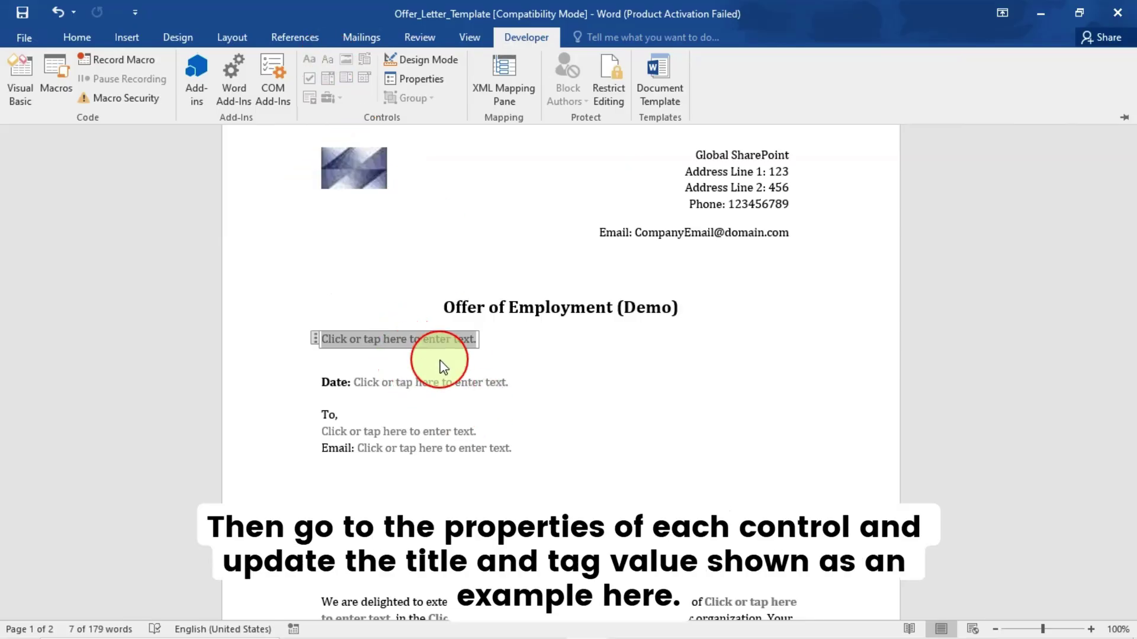
Try EmpName as the title and tag in the new content control's properties, discarding the entries.
{"action": "left_click", "coordinate": [371, 348]}
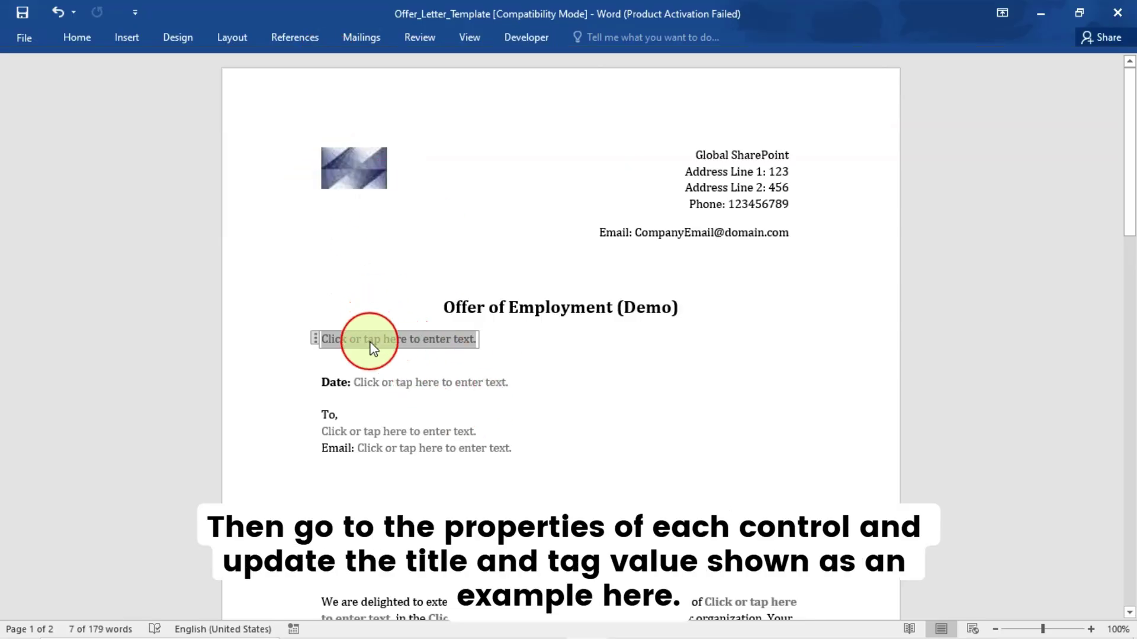
{"action": "left_click", "coordinate": [521, 44]}
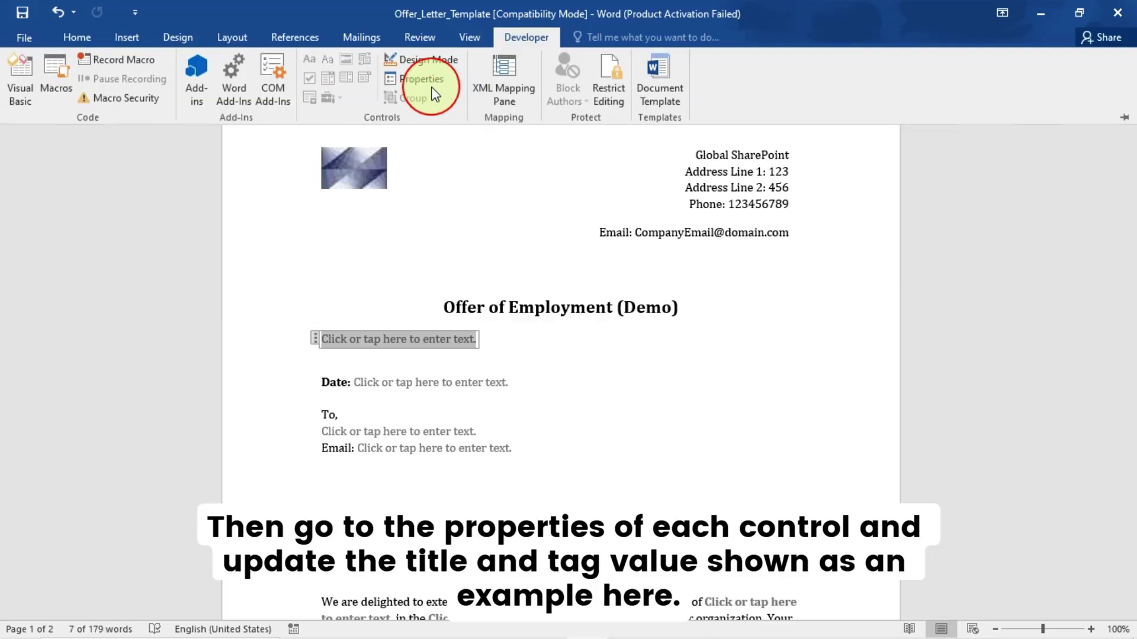
{"action": "left_click", "coordinate": [417, 77]}
{"action": "left_click", "coordinate": [535, 134]}
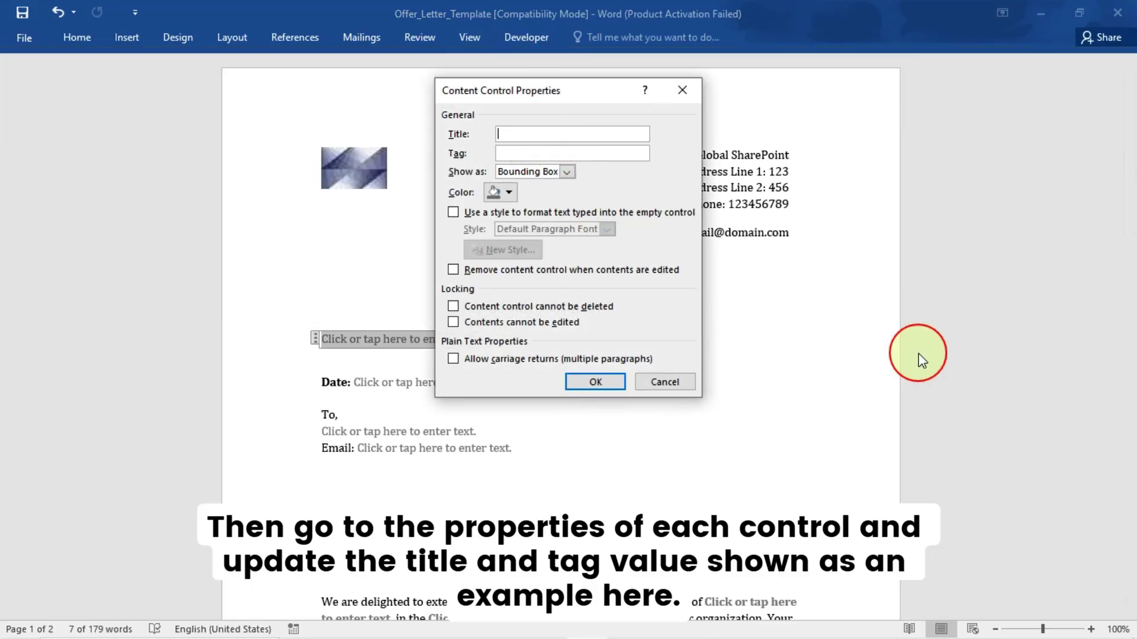
{"action": "type", "text": "EmpName"}
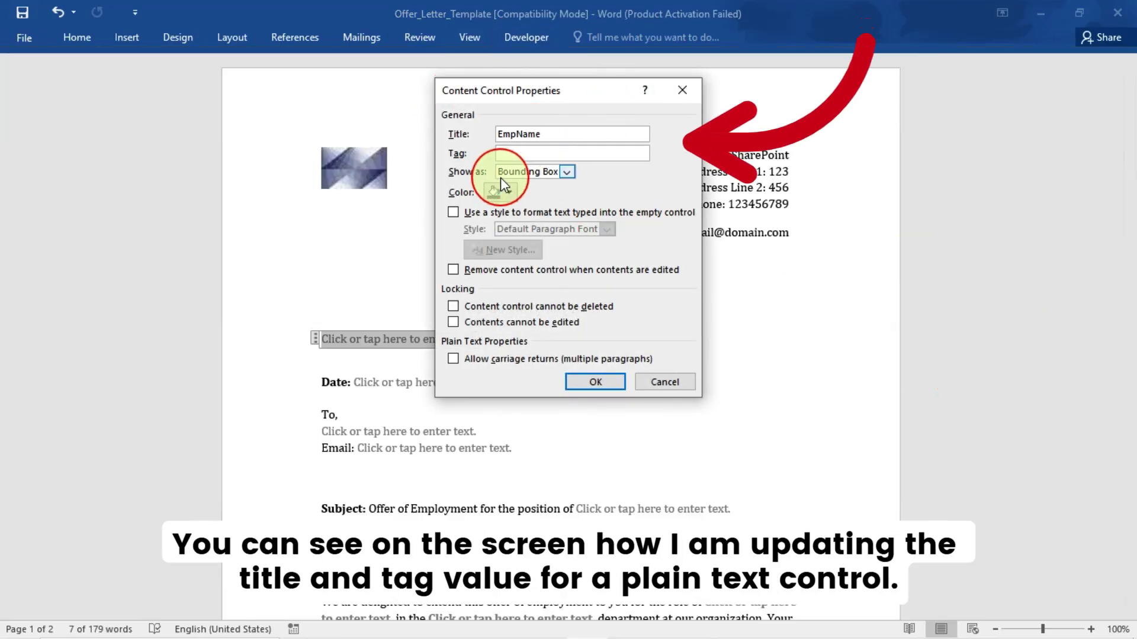
{"action": "left_click", "coordinate": [516, 155]}
{"action": "type", "text": "Emp"}
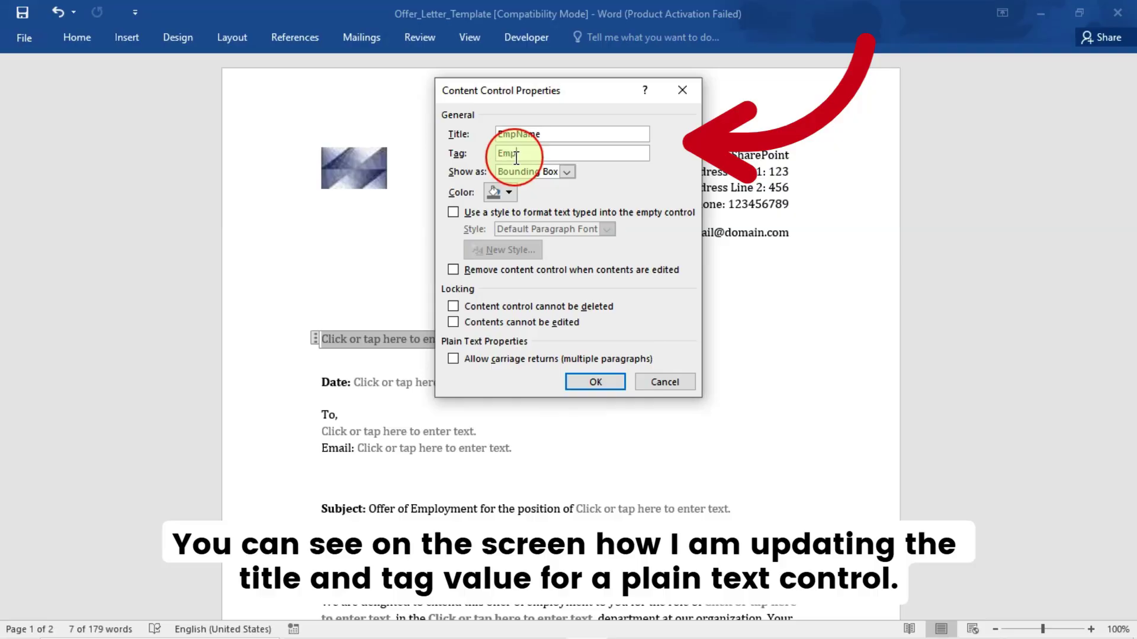
{"action": "type", "text": "Name"}
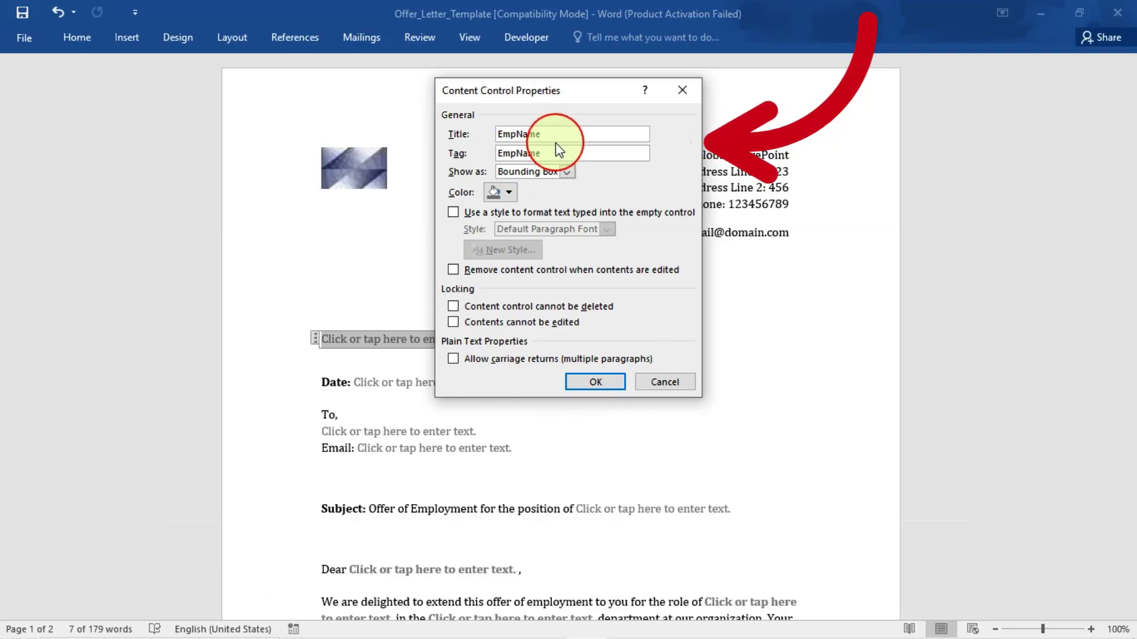
{"action": "left_click", "coordinate": [666, 382]}
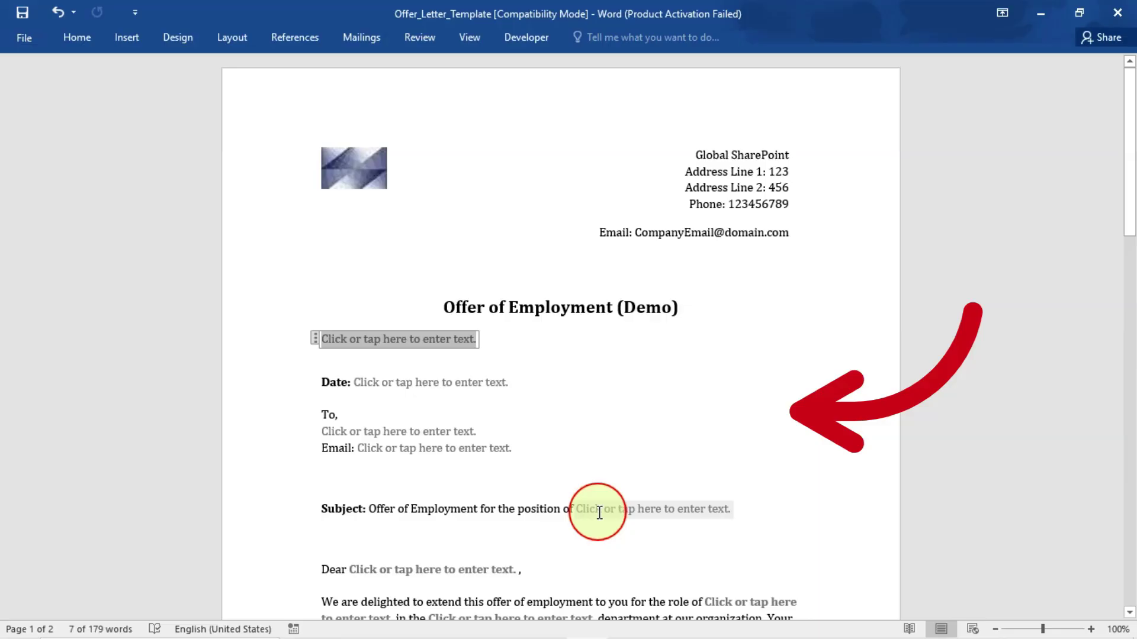
Review the template's other content controls and close the Word document without saving the changes.
{"action": "scroll", "coordinate": [600, 512], "scroll_direction": "down", "scroll_amount": 2}
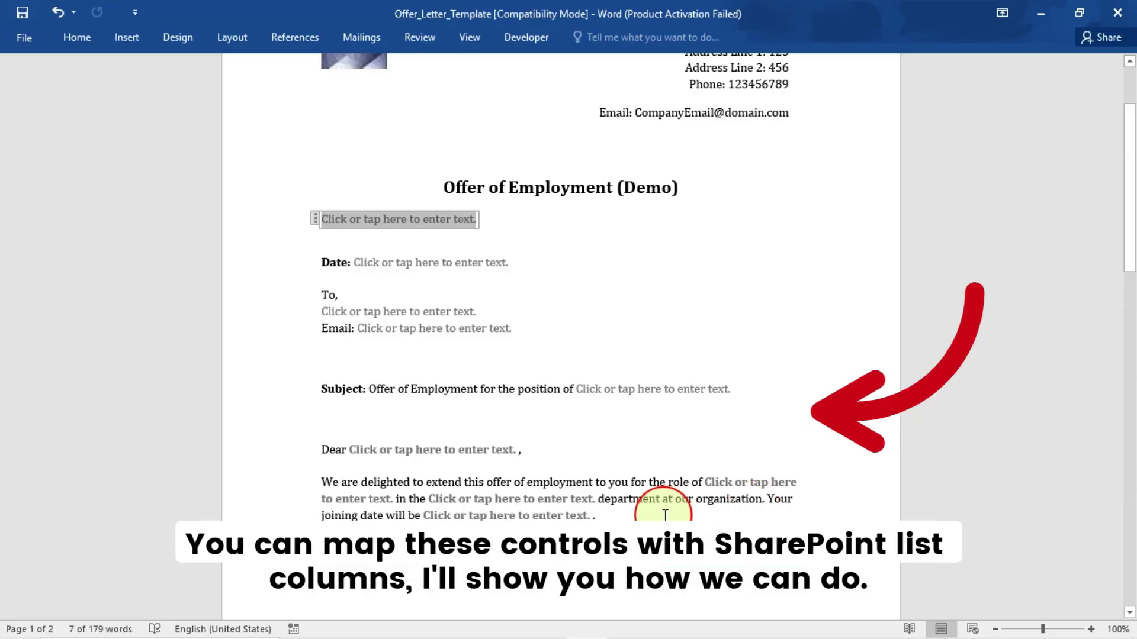
{"action": "scroll", "coordinate": [579, 332], "scroll_direction": "up", "scroll_amount": 3}
{"action": "left_click", "coordinate": [522, 52]}
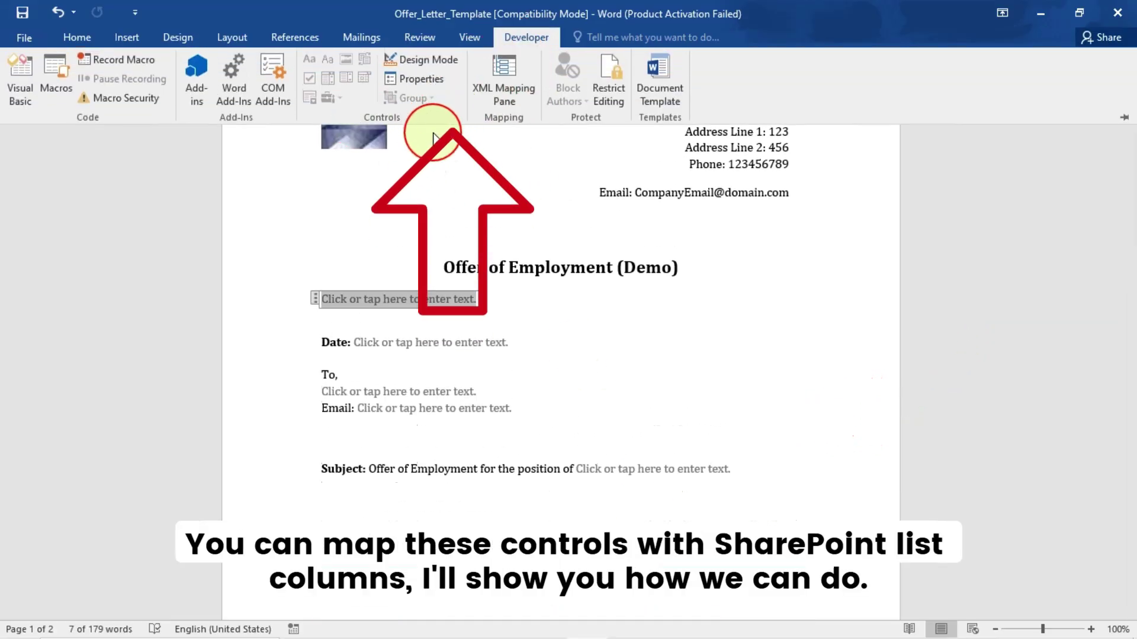
{"action": "left_click", "coordinate": [335, 217]}
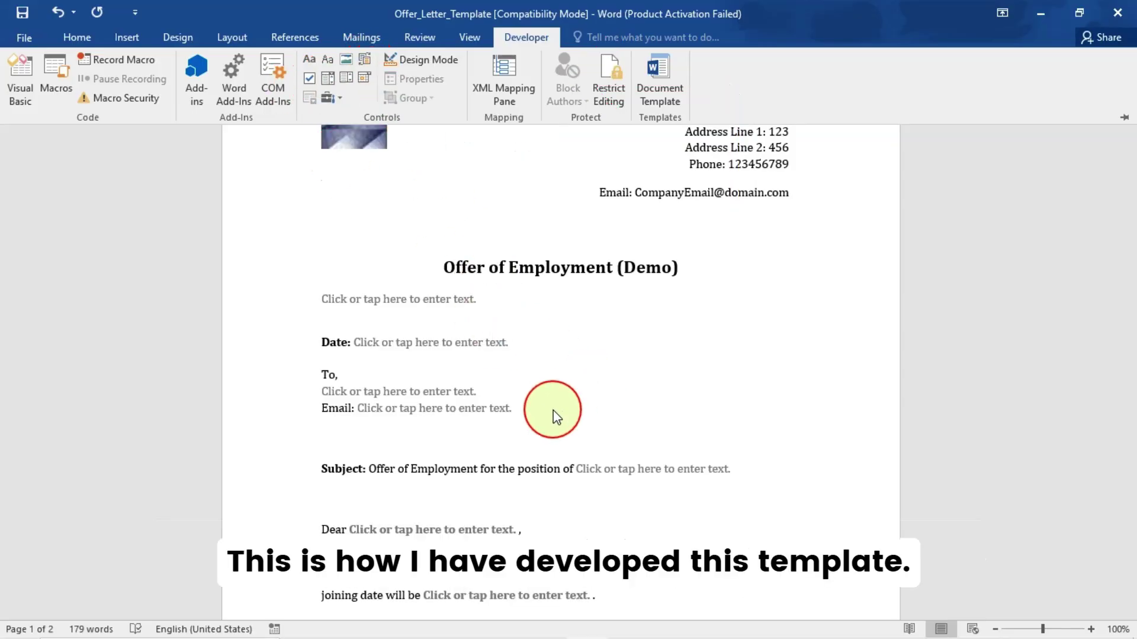
{"action": "scroll", "coordinate": [553, 414], "scroll_direction": "down", "scroll_amount": 1}
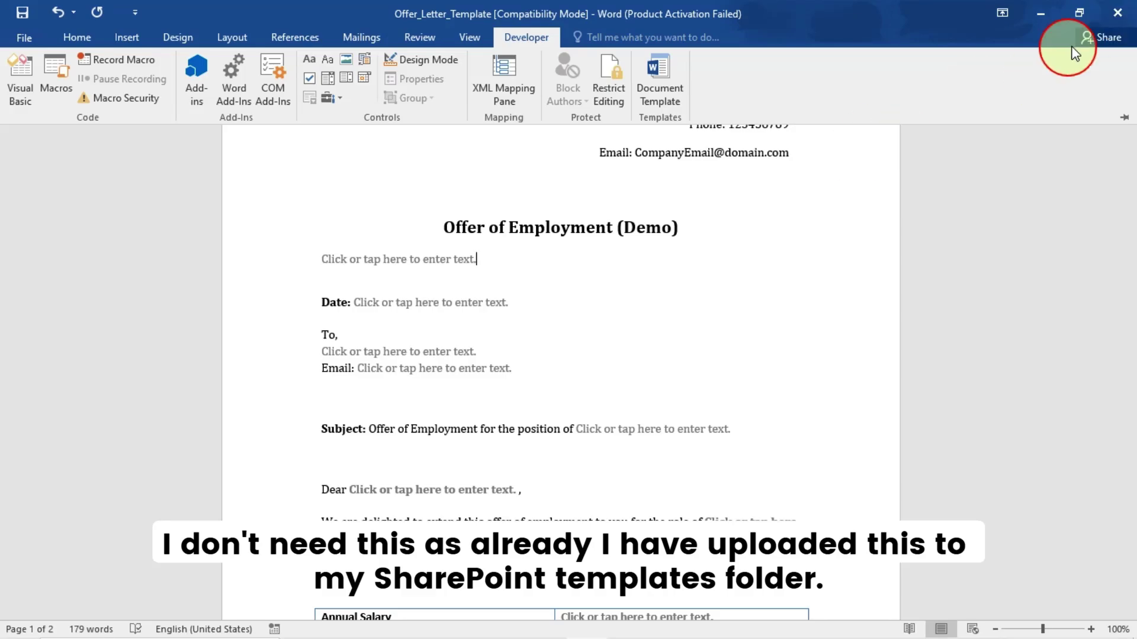
{"action": "left_click", "coordinate": [1118, 16]}
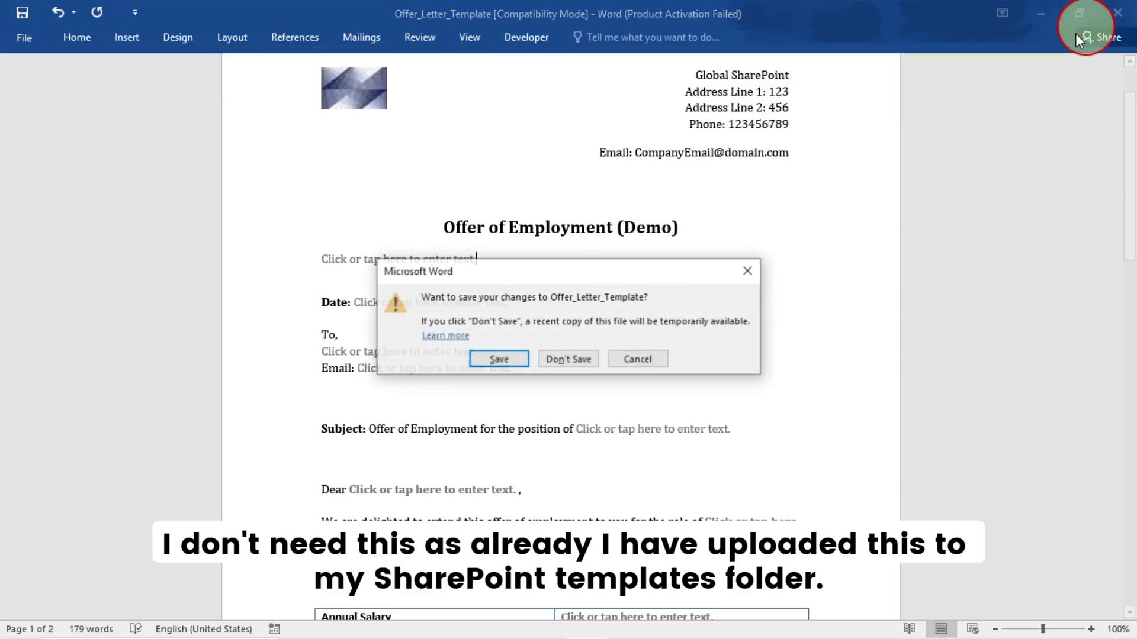
{"action": "left_click", "coordinate": [581, 358]}
In the browser, return to the root of the OfferLetters library and switch to the EmployeeOfferLetters list.
{"action": "left_click", "coordinate": [503, 464]}
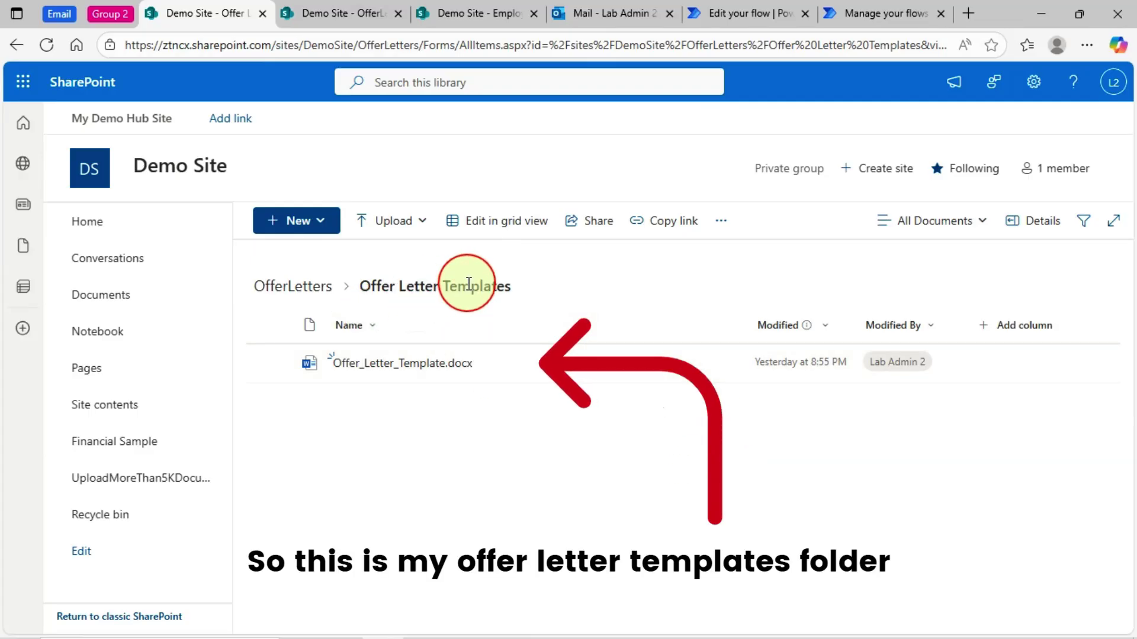
{"action": "left_click", "coordinate": [325, 290]}
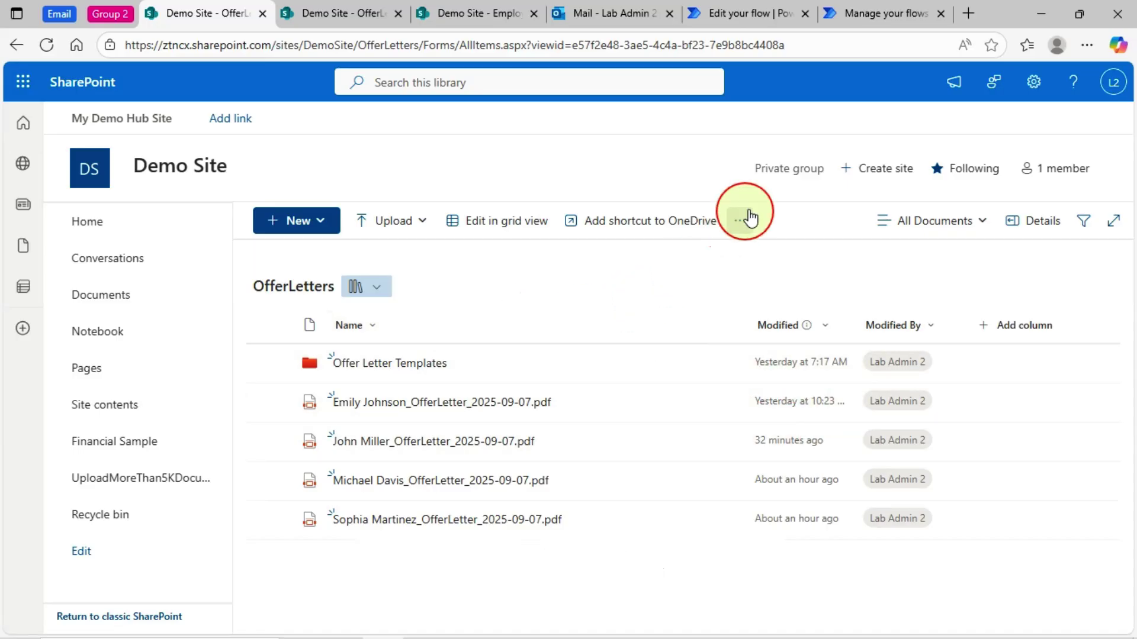
{"action": "left_click", "coordinate": [458, 14]}
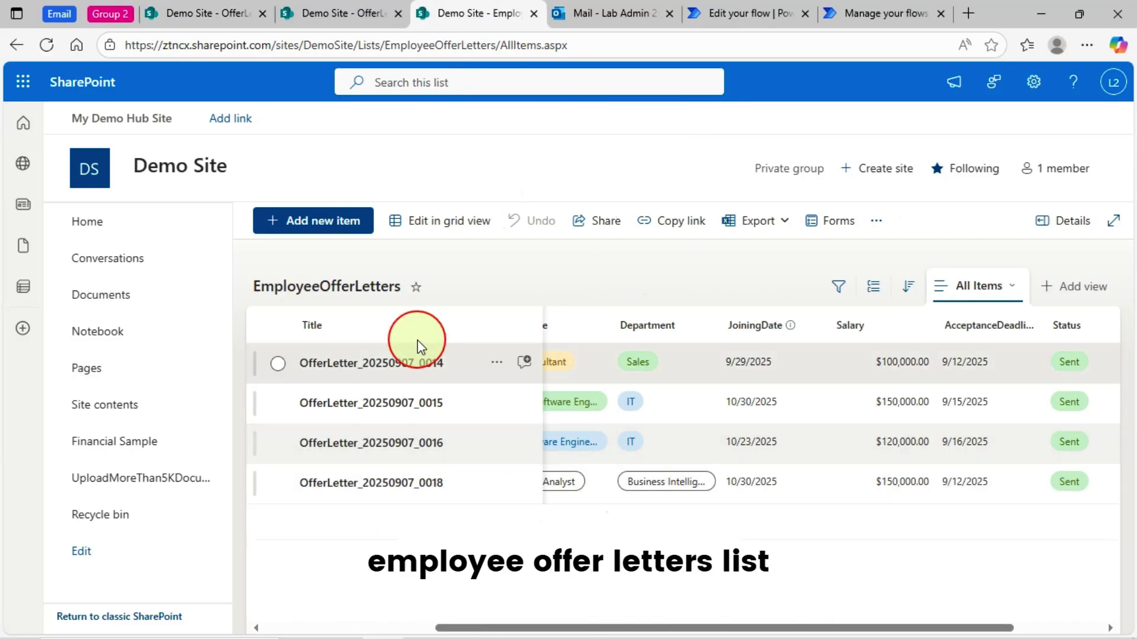
Start a new item in the EmployeeOfferLetters list, leave Title empty, and fill in the employee's name and e-mail address.
{"action": "left_click", "coordinate": [349, 234]}
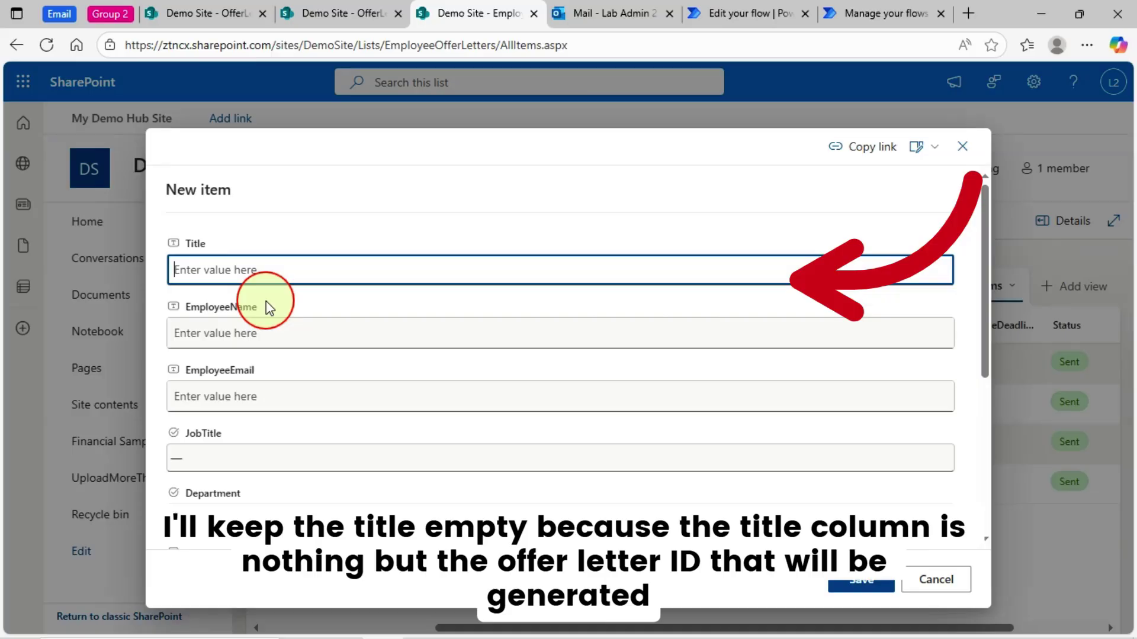
{"action": "left_click", "coordinate": [275, 337]}
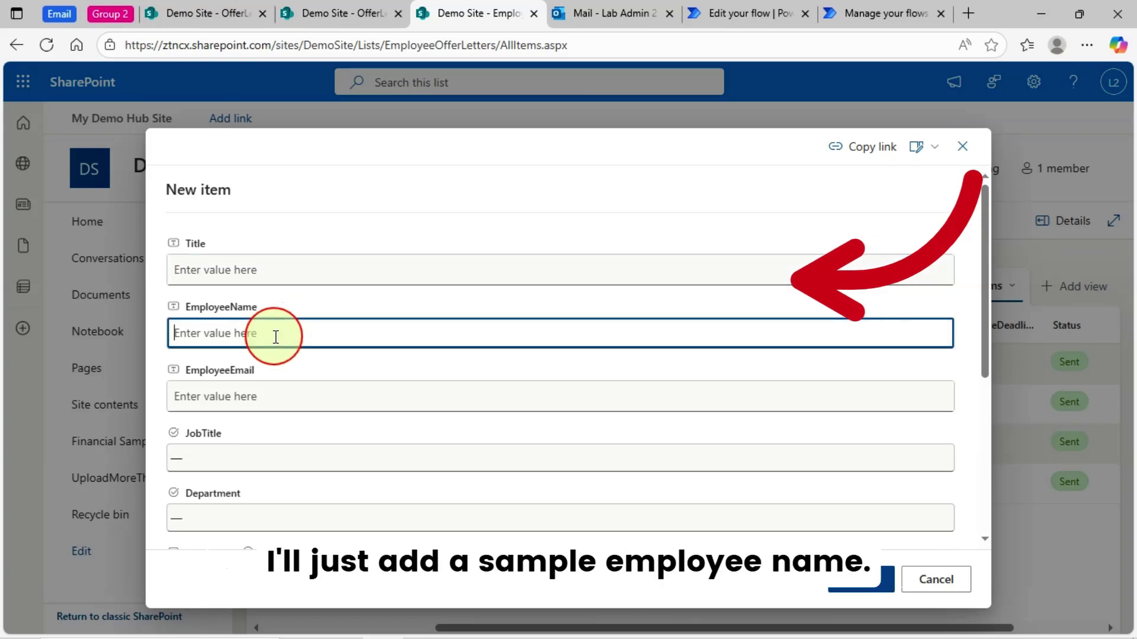
{"action": "type", "text": "Jih"}
{"action": "left_click", "coordinate": [203, 388]}
{"action": "double_click", "coordinate": [236, 332]}
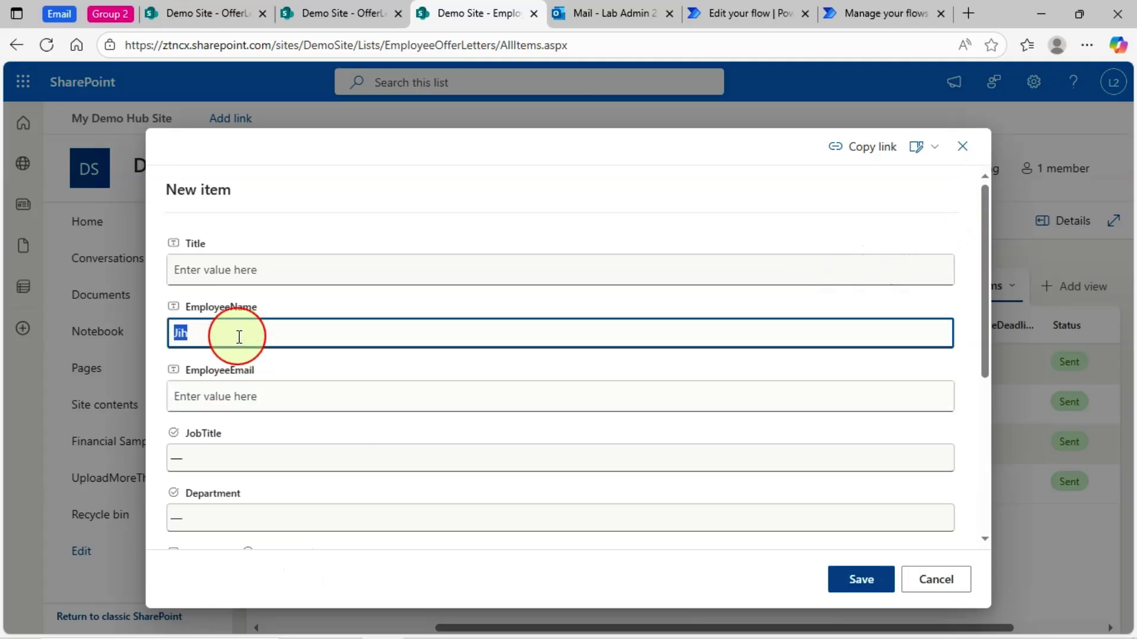
{"action": "type", "text": "John Smith"}
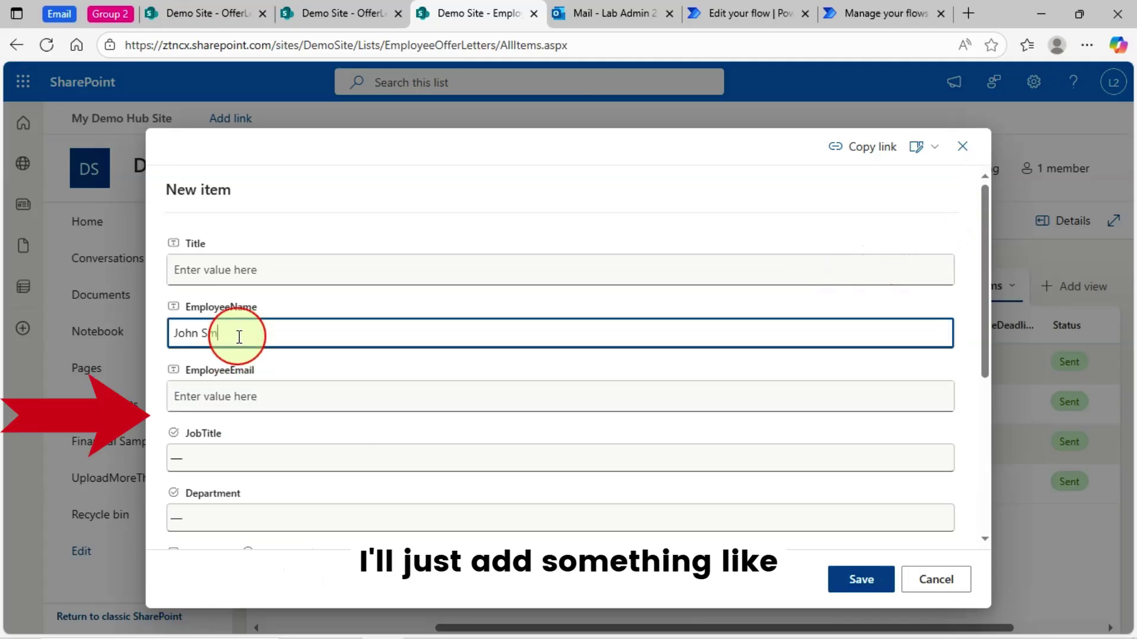
{"action": "left_click", "coordinate": [279, 396]}
{"action": "key", "text": "ctrl+v"}
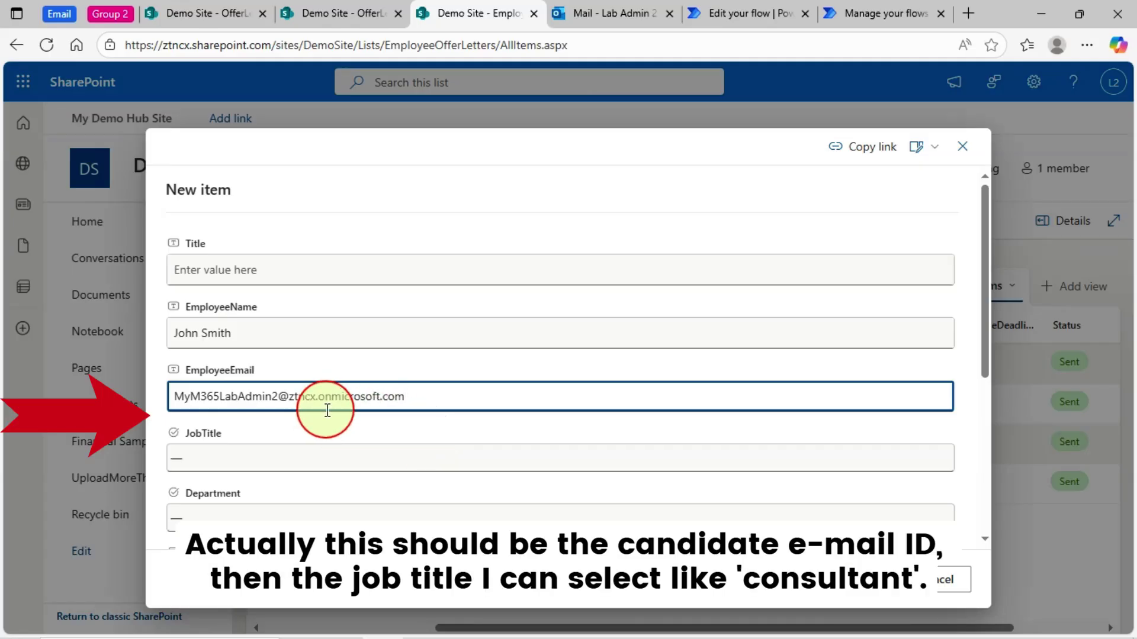
Set the new item's JobTitle to Consultant and its Department to IT.
{"action": "scroll", "coordinate": [330, 469], "scroll_direction": "down", "scroll_amount": 2}
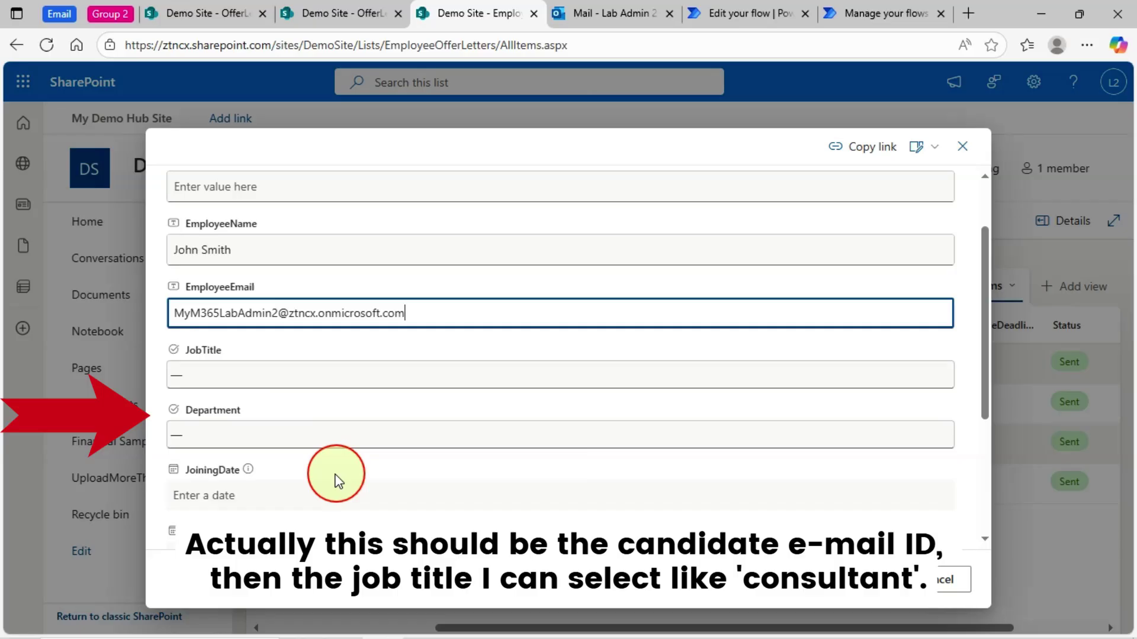
{"action": "left_click", "coordinate": [272, 376]}
{"action": "left_click", "coordinate": [570, 478]}
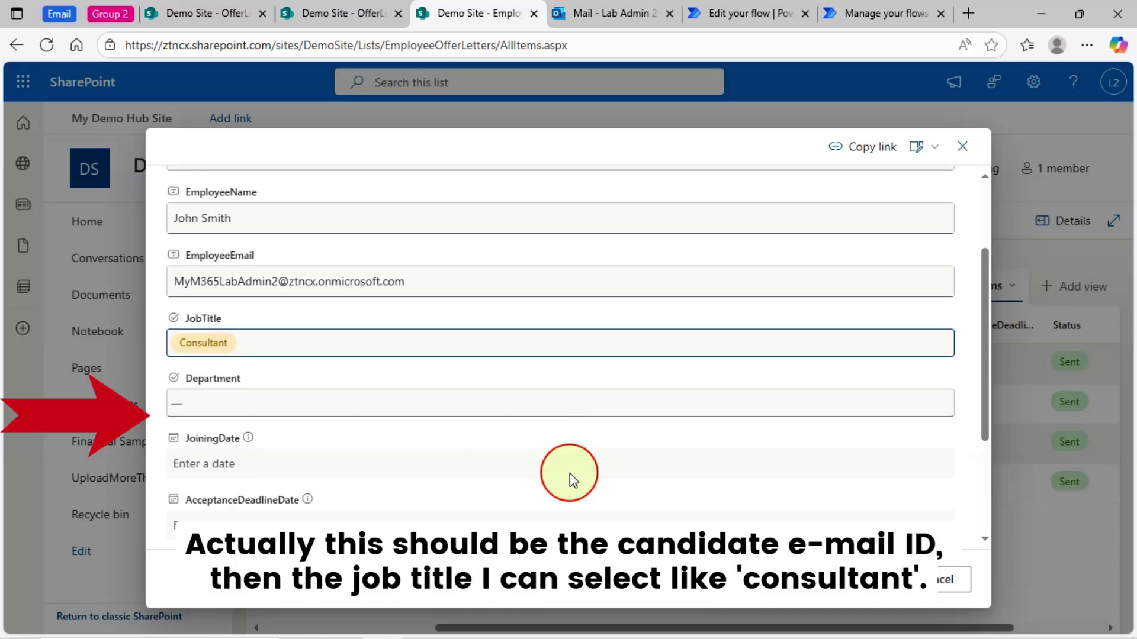
{"action": "scroll", "coordinate": [569, 476], "scroll_direction": "down", "scroll_amount": 1}
{"action": "left_click", "coordinate": [300, 355]}
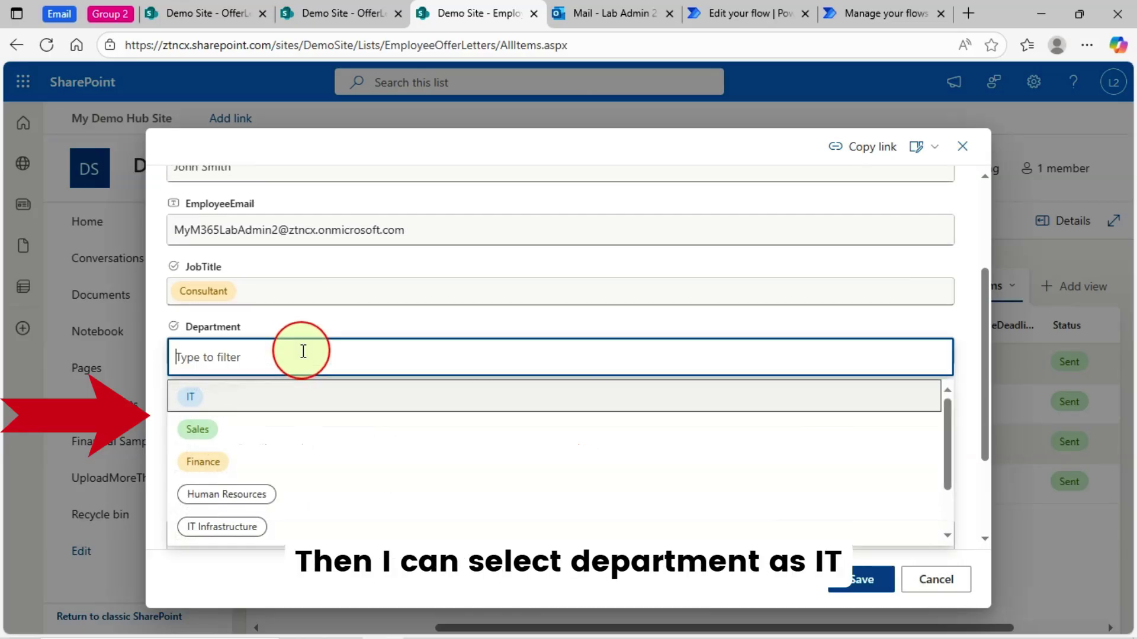
{"action": "left_click", "coordinate": [205, 403]}
Set the new item's JoiningDate to 10/30/2025 and AcceptanceDeadlineDate to 9/15/2025.
{"action": "left_click", "coordinate": [266, 411]}
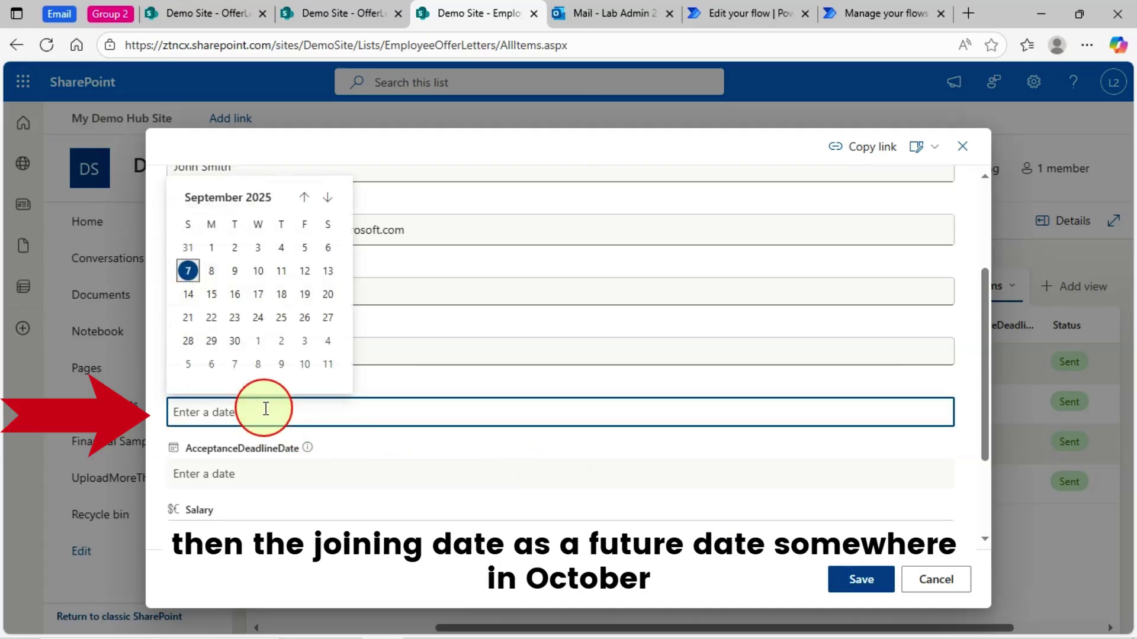
{"action": "left_click", "coordinate": [328, 197]}
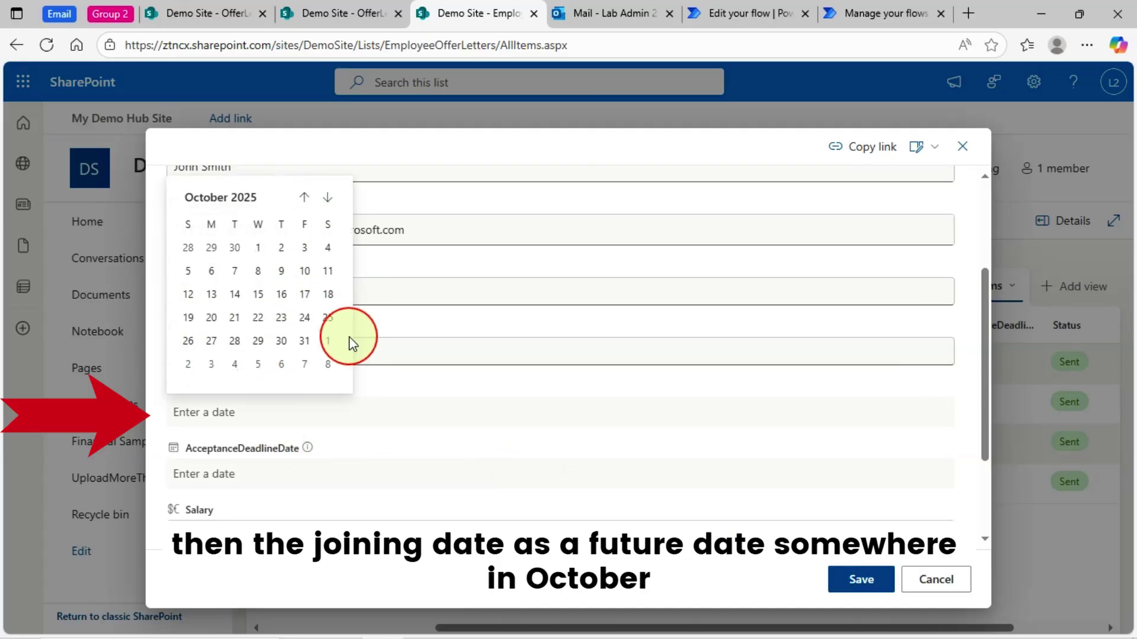
{"action": "left_click", "coordinate": [281, 341]}
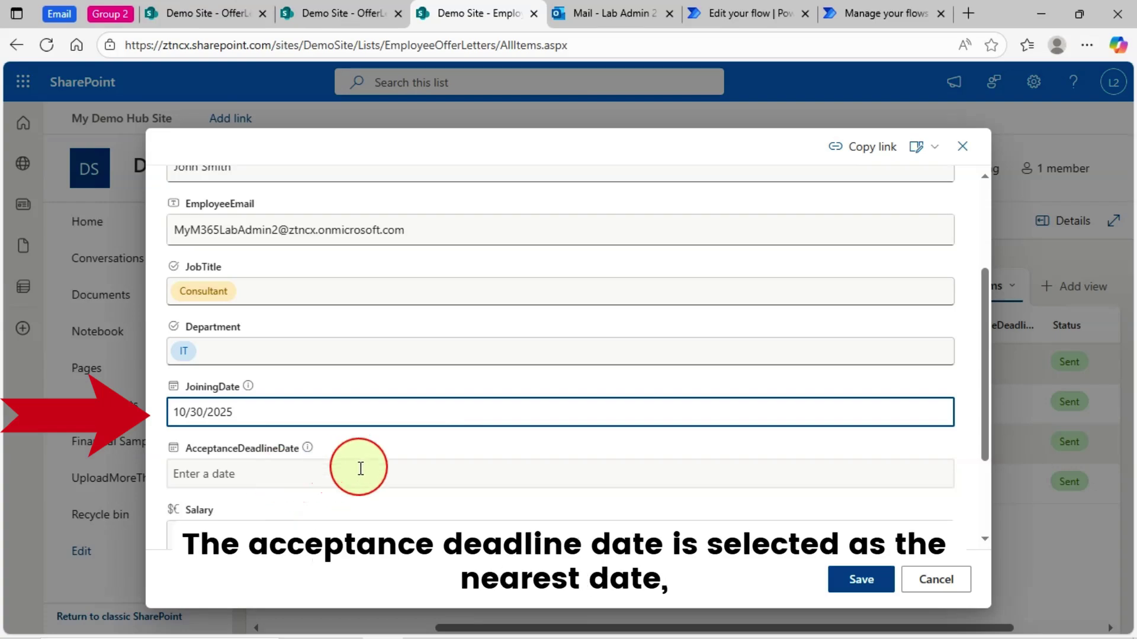
{"action": "scroll", "coordinate": [360, 468], "scroll_direction": "down", "scroll_amount": 2}
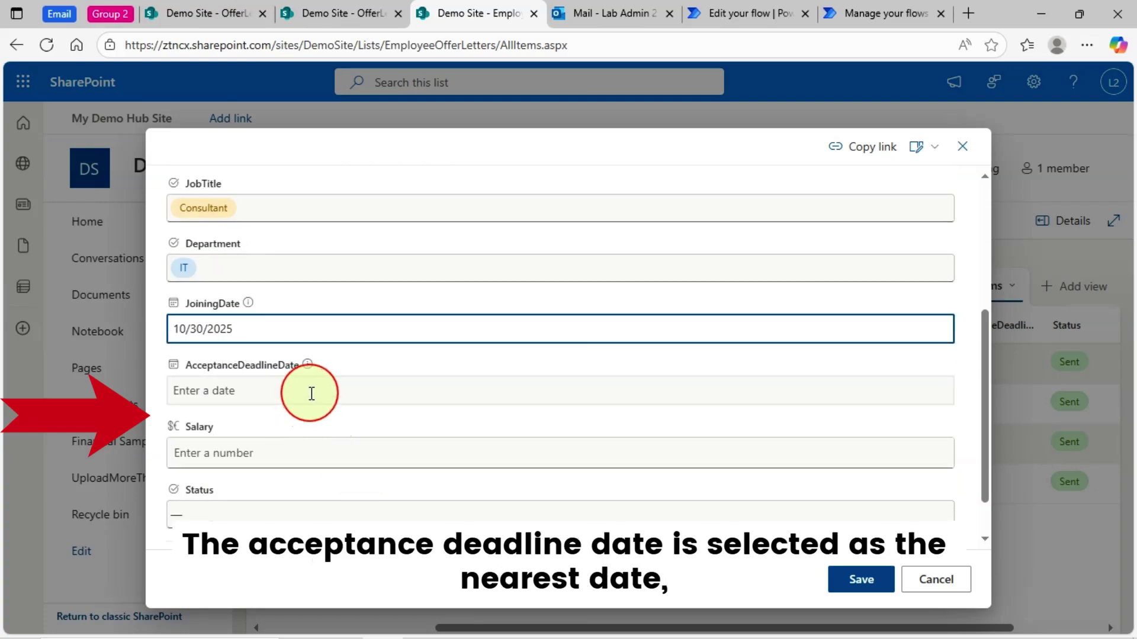
{"action": "left_click", "coordinate": [312, 393]}
{"action": "left_click", "coordinate": [213, 525]}
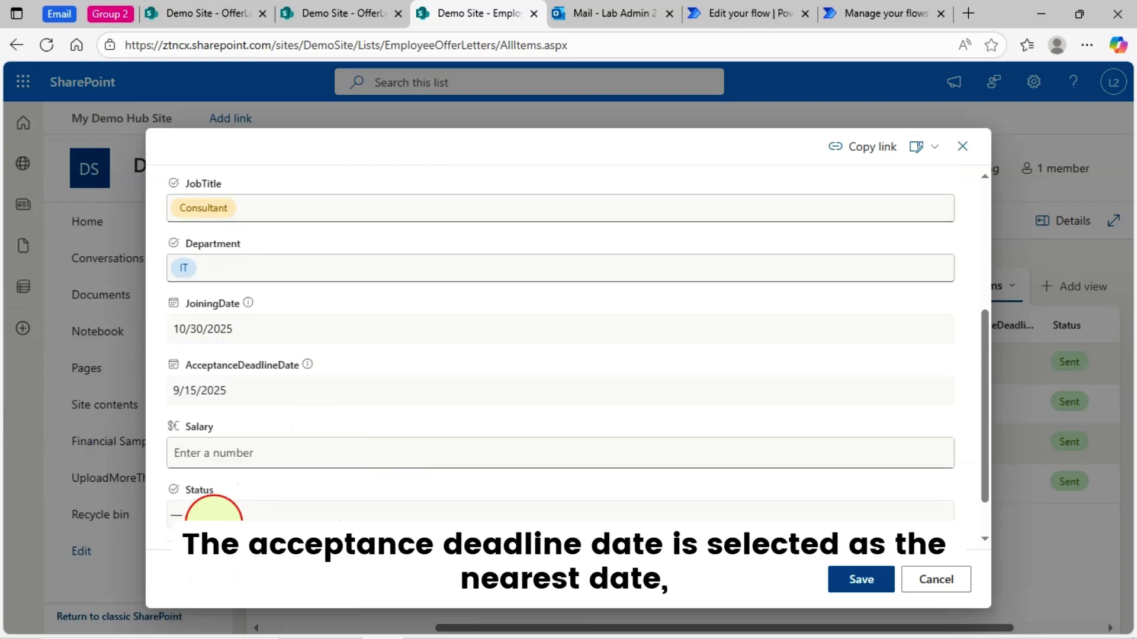
Enter a Salary of 200000, set Status to Sent, and review the filled-in form.
{"action": "left_click", "coordinate": [306, 455]}
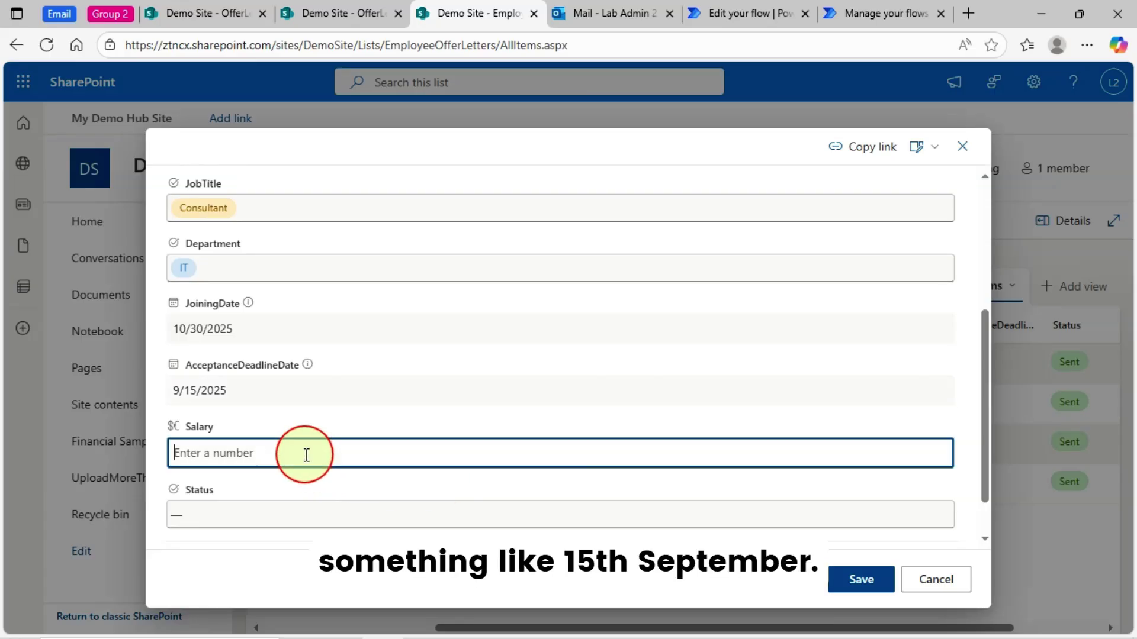
{"action": "type", "text": "2000"}
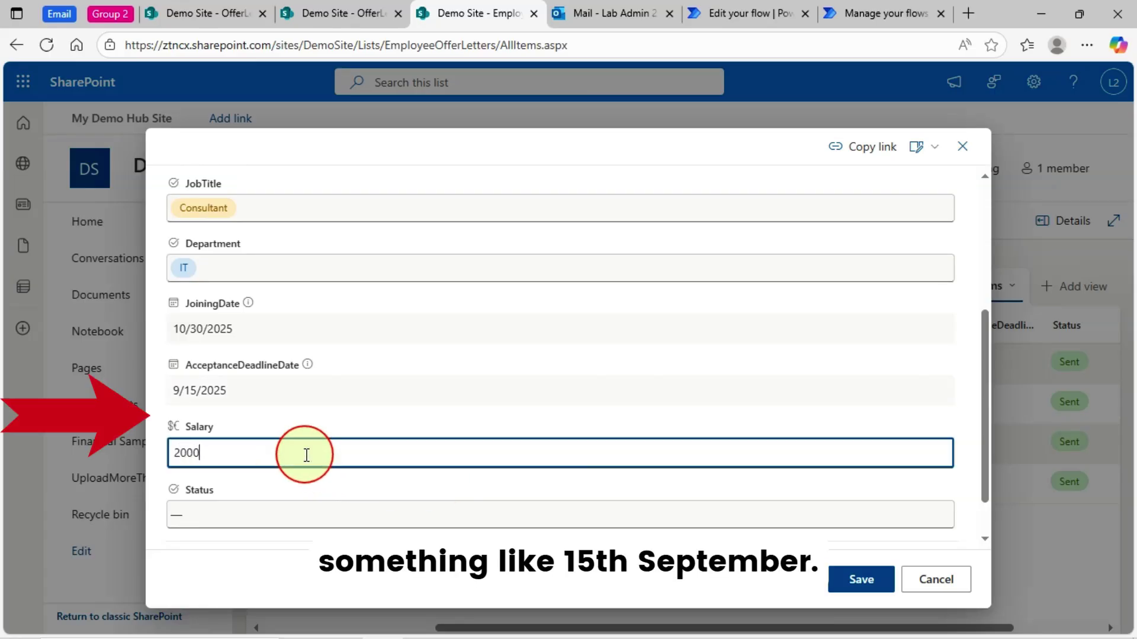
{"action": "type", "text": "0"}
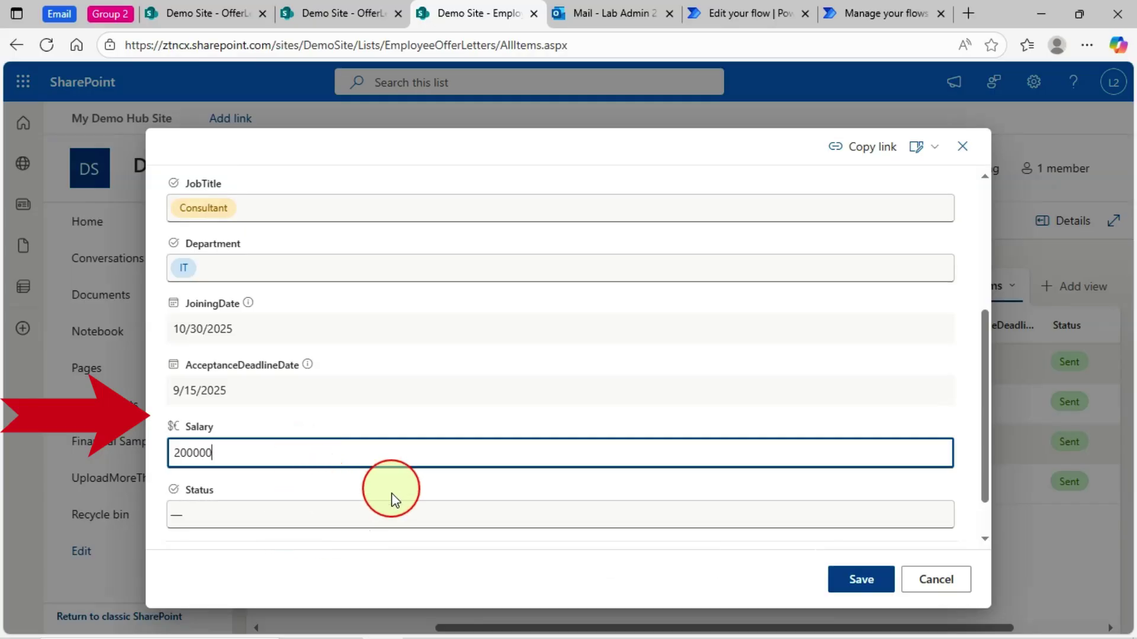
{"action": "left_click", "coordinate": [290, 518]}
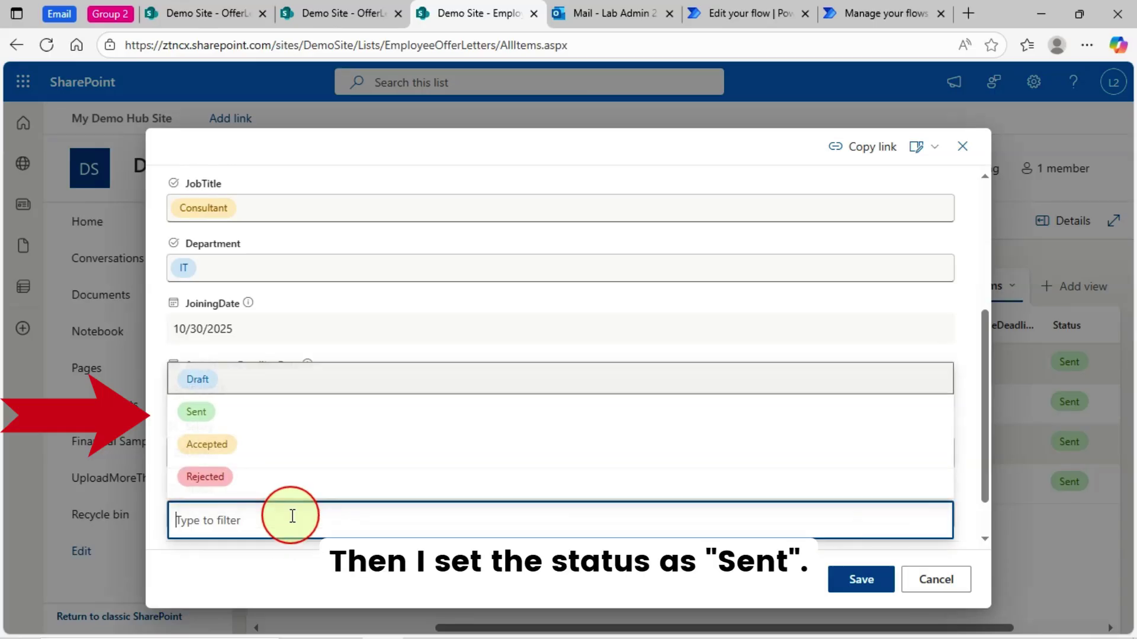
{"action": "left_click", "coordinate": [225, 421]}
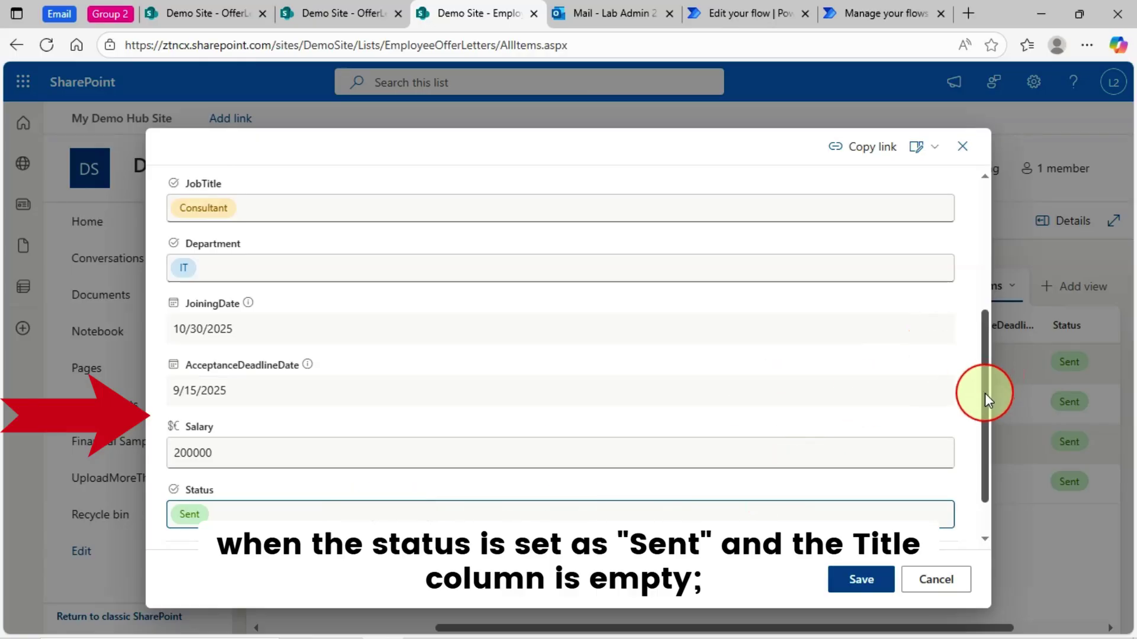
{"action": "left_click_drag", "start_coordinate": [985, 393], "coordinate": [975, 299]}
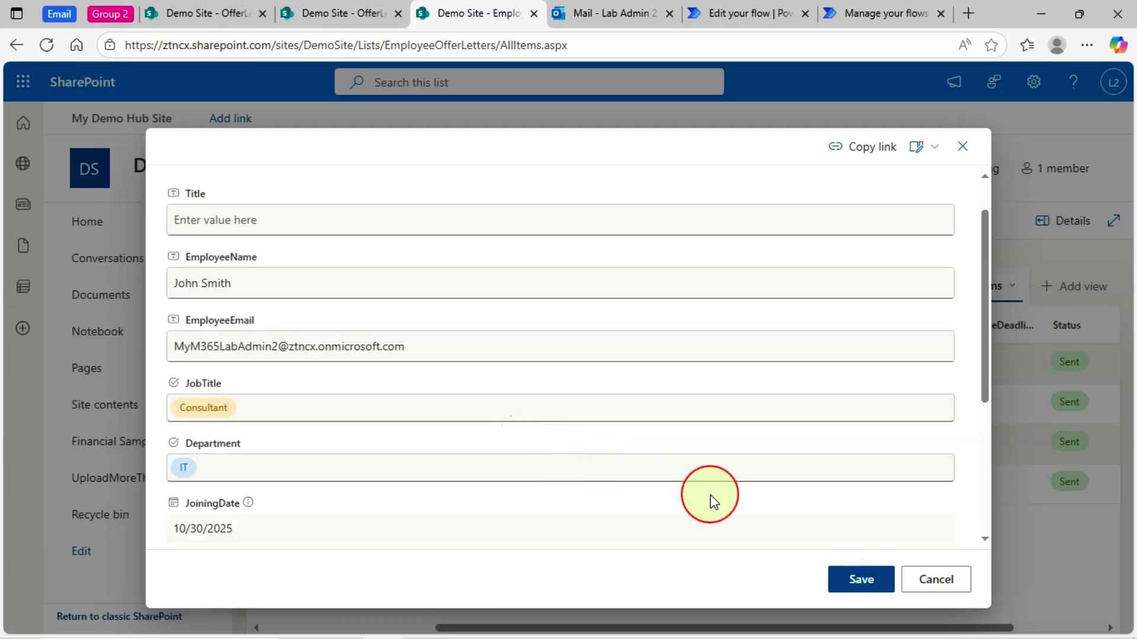
{"action": "scroll", "coordinate": [714, 499], "scroll_direction": "down", "scroll_amount": 3}
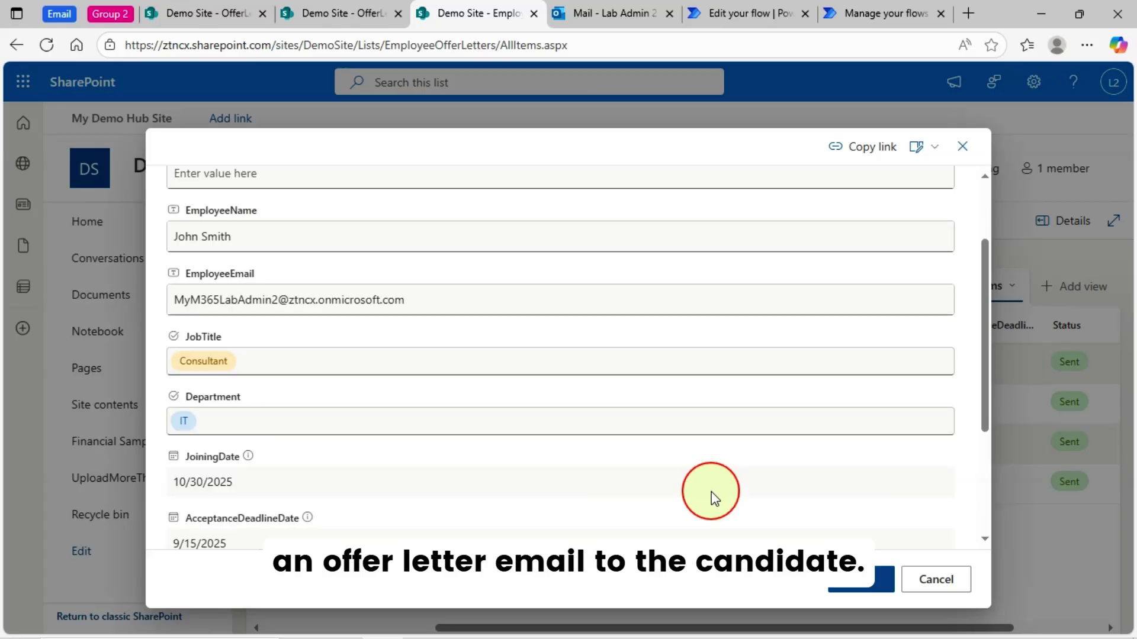
Check the remaining values of the new EmployeeOfferLetters item and save it.
{"action": "scroll", "coordinate": [712, 494], "scroll_direction": "down", "scroll_amount": 2}
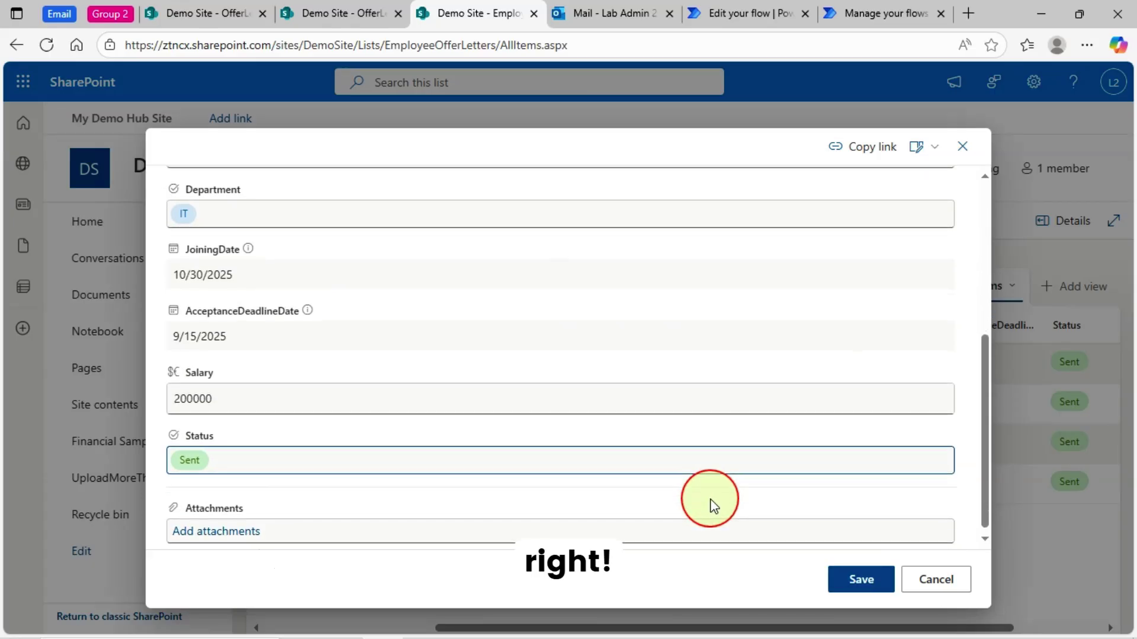
{"action": "scroll", "coordinate": [857, 515], "scroll_direction": "up", "scroll_amount": 6}
{"action": "left_click", "coordinate": [866, 584]}
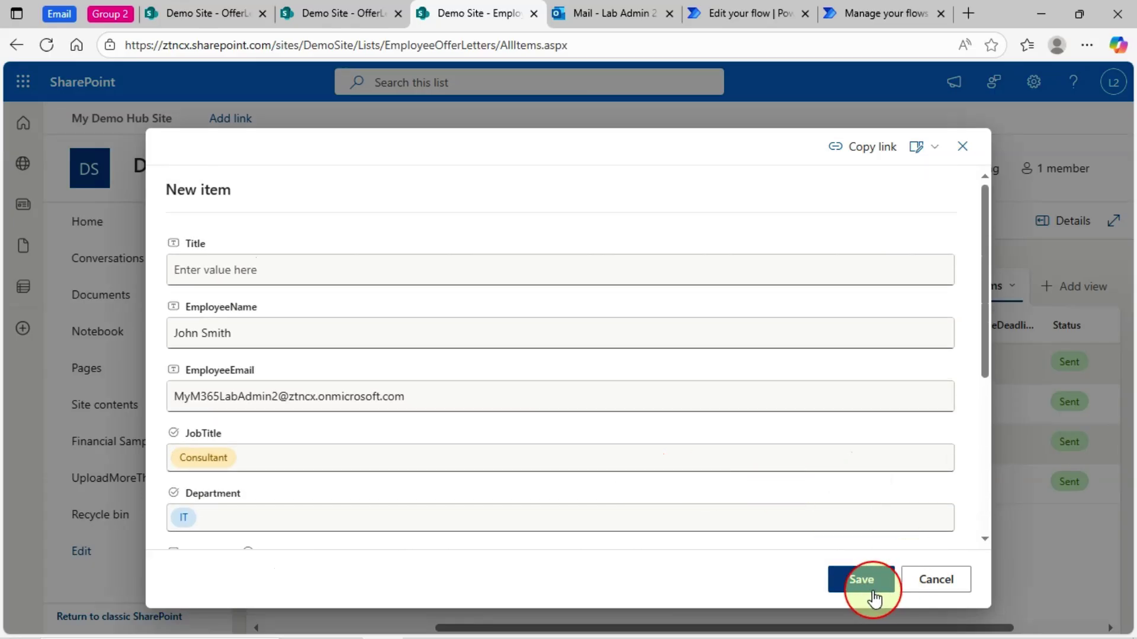
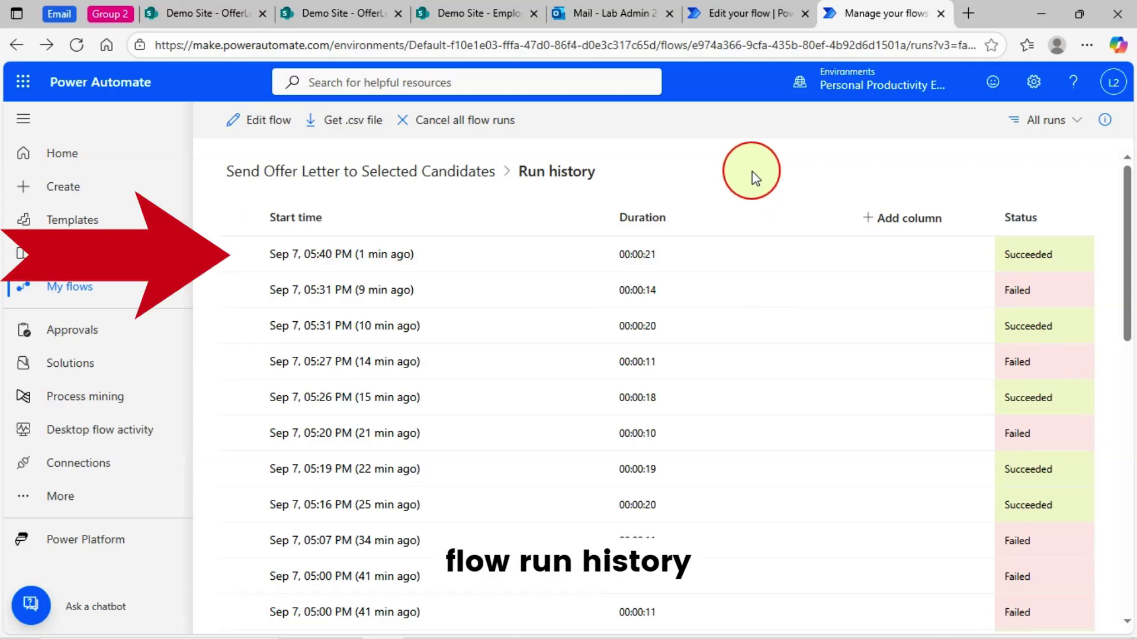
Check the Send Offer Letter to Selected Candidates run history in Power Automate for the new run, refreshing it and the EmployeeOfferLetters list.
{"action": "key", "text": "F5"}
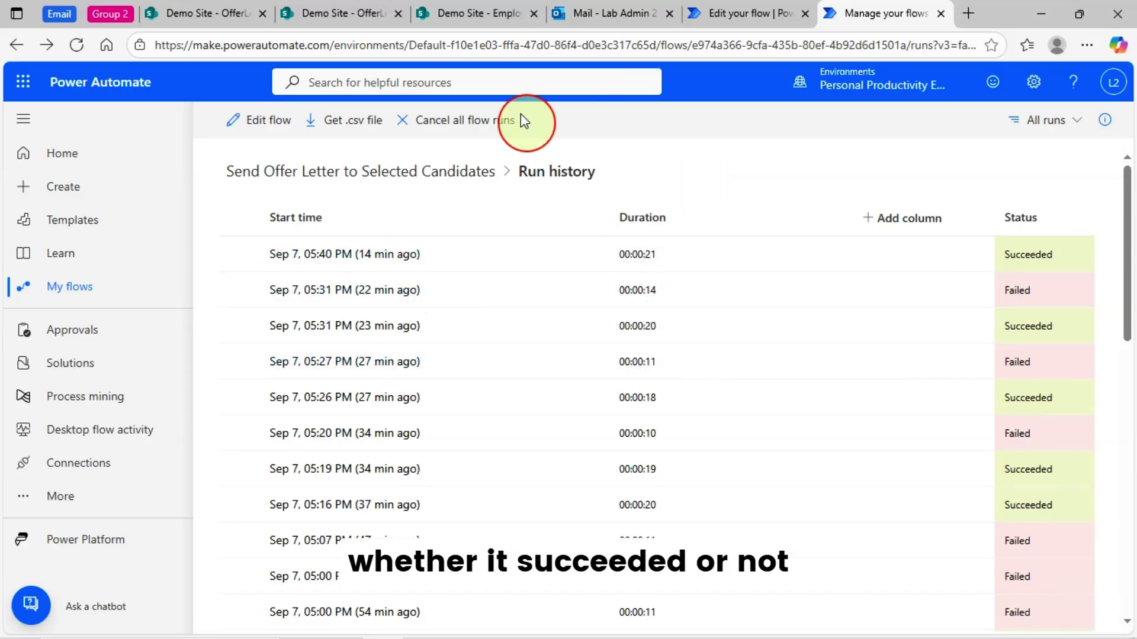
{"action": "left_click", "coordinate": [477, 14]}
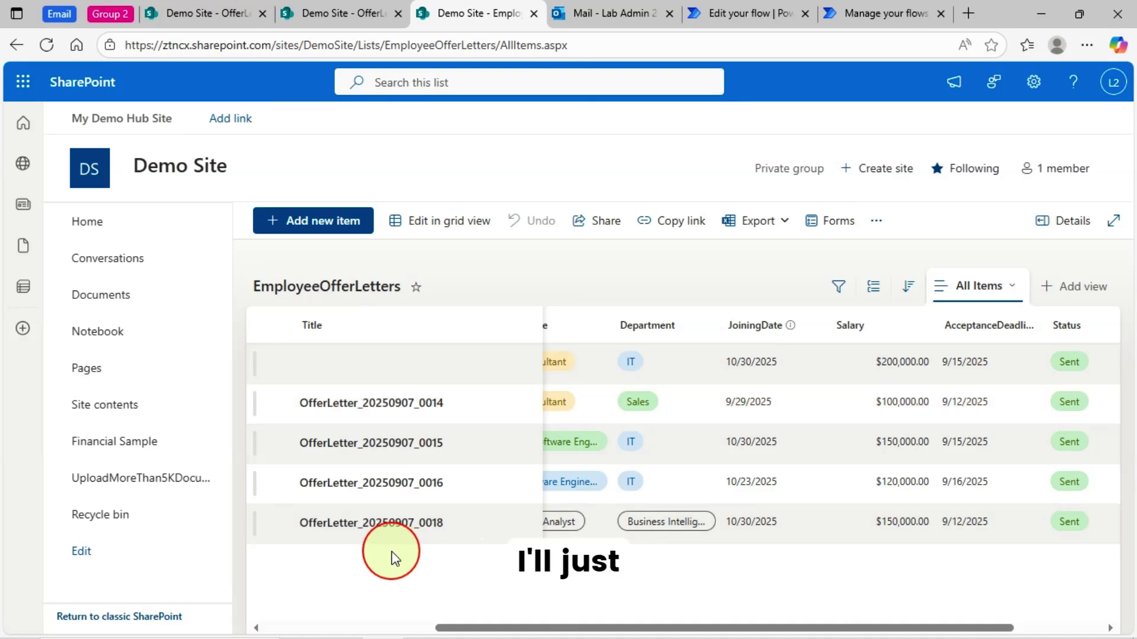
{"action": "key", "text": "F5"}
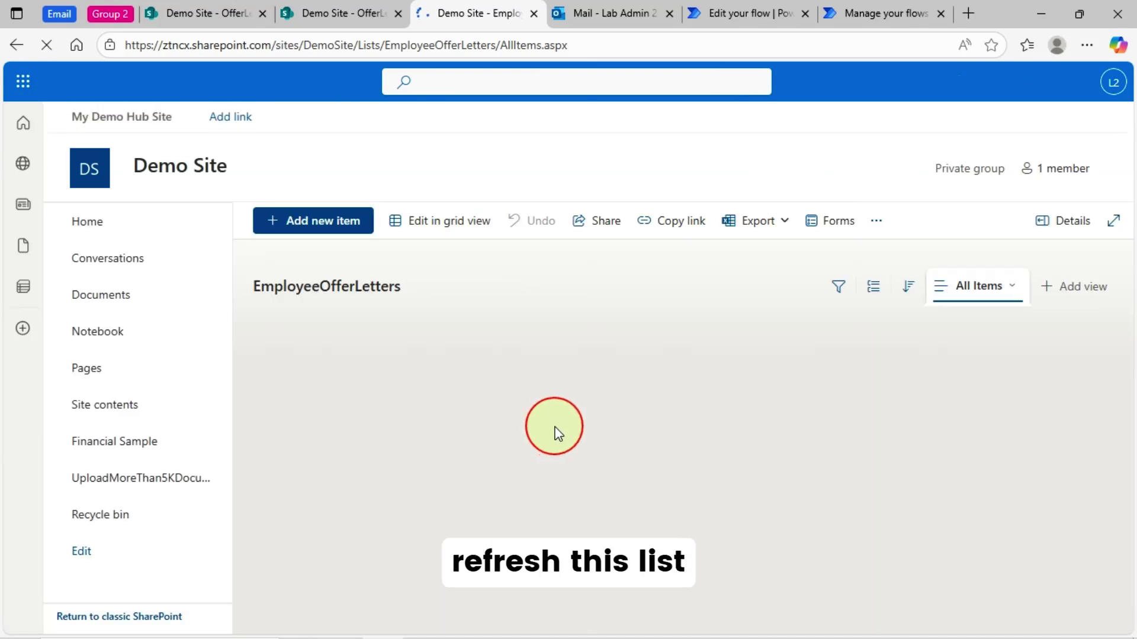
{"action": "key", "text": "ctrl+9"}
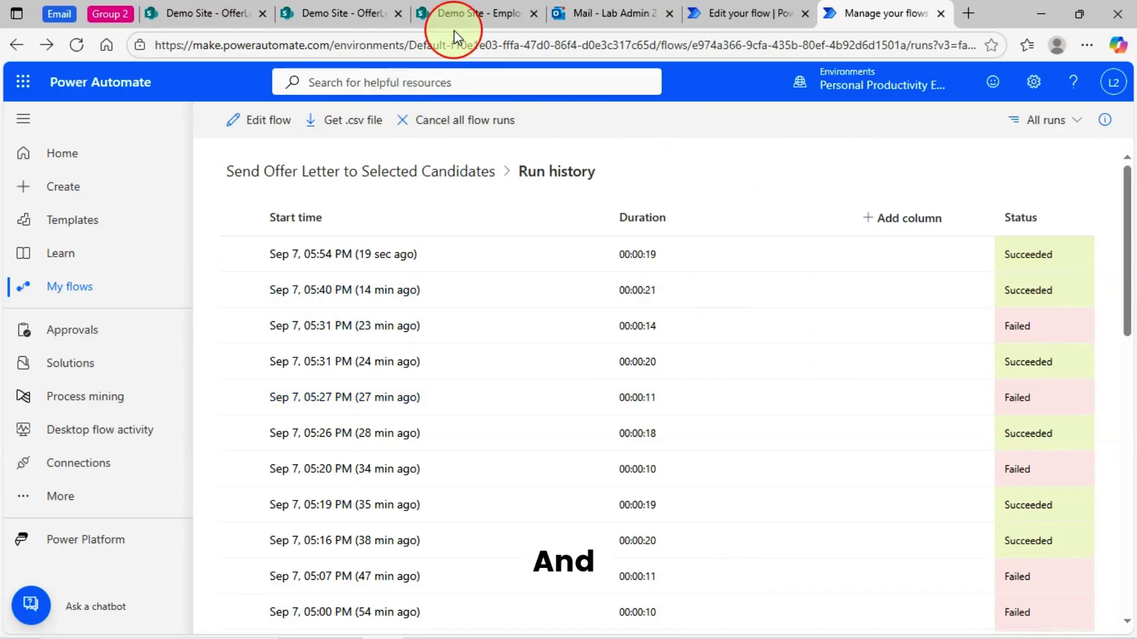
Refresh the EmployeeOfferLetters list in SharePoint and select the newly added item to check its offer letter ID in Title.
{"action": "left_click", "coordinate": [363, 12]}
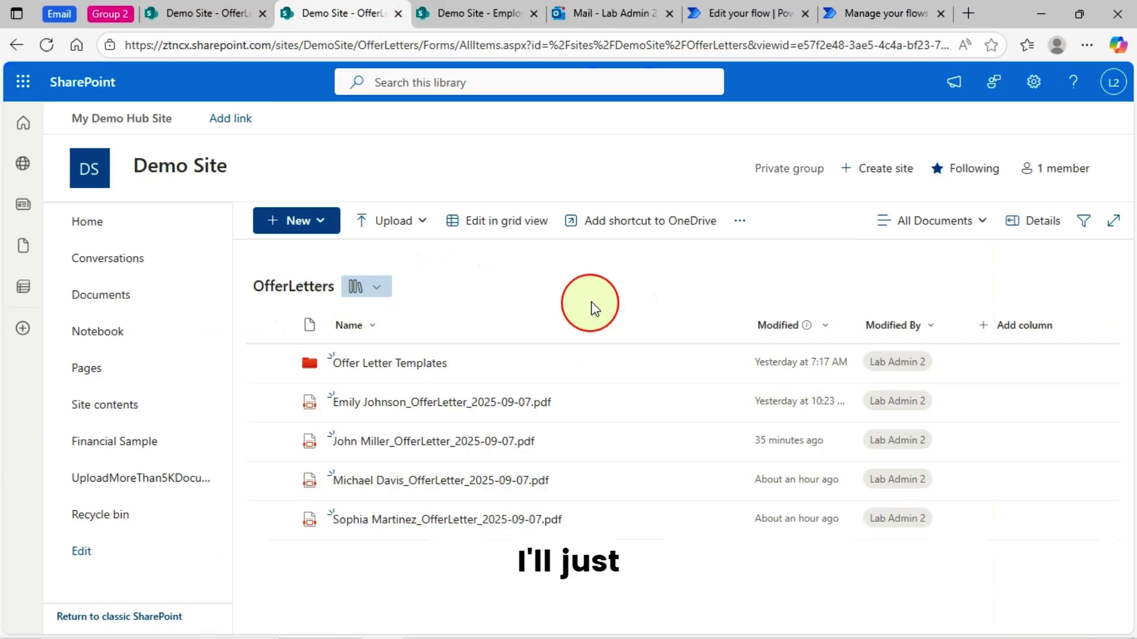
{"action": "left_click", "coordinate": [480, 13]}
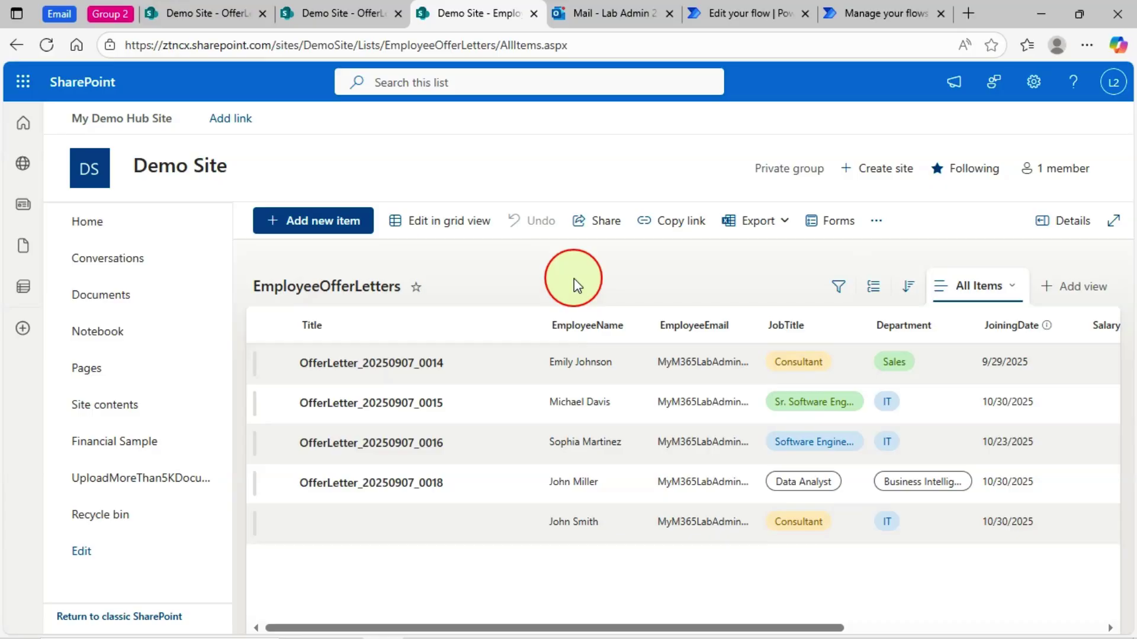
{"action": "key", "text": "F5"}
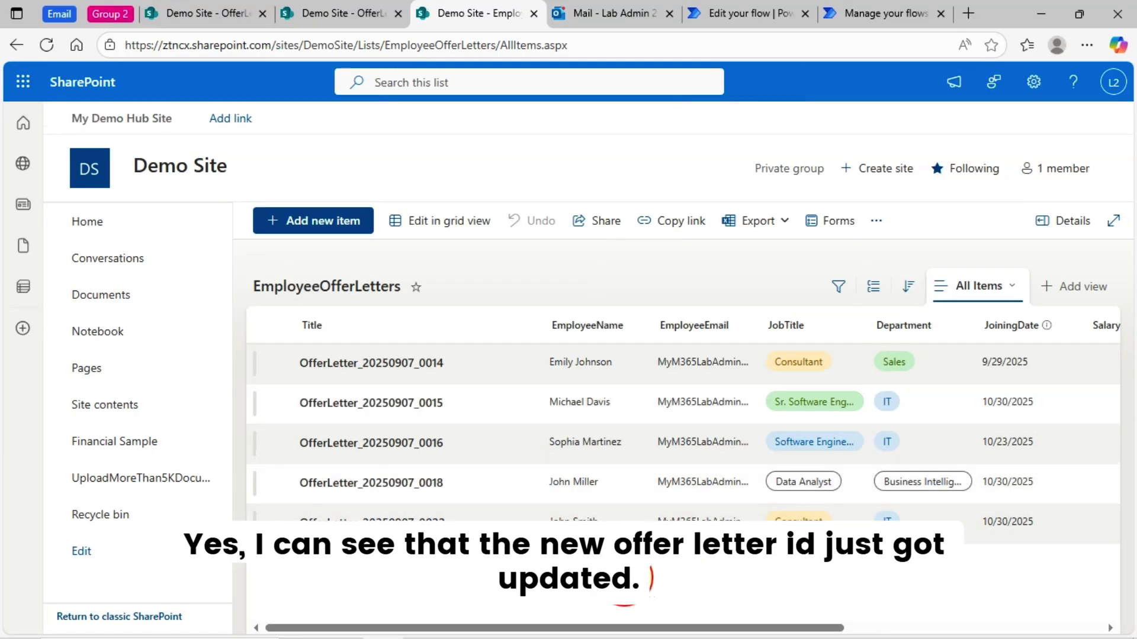
{"action": "left_click", "coordinate": [278, 521]}
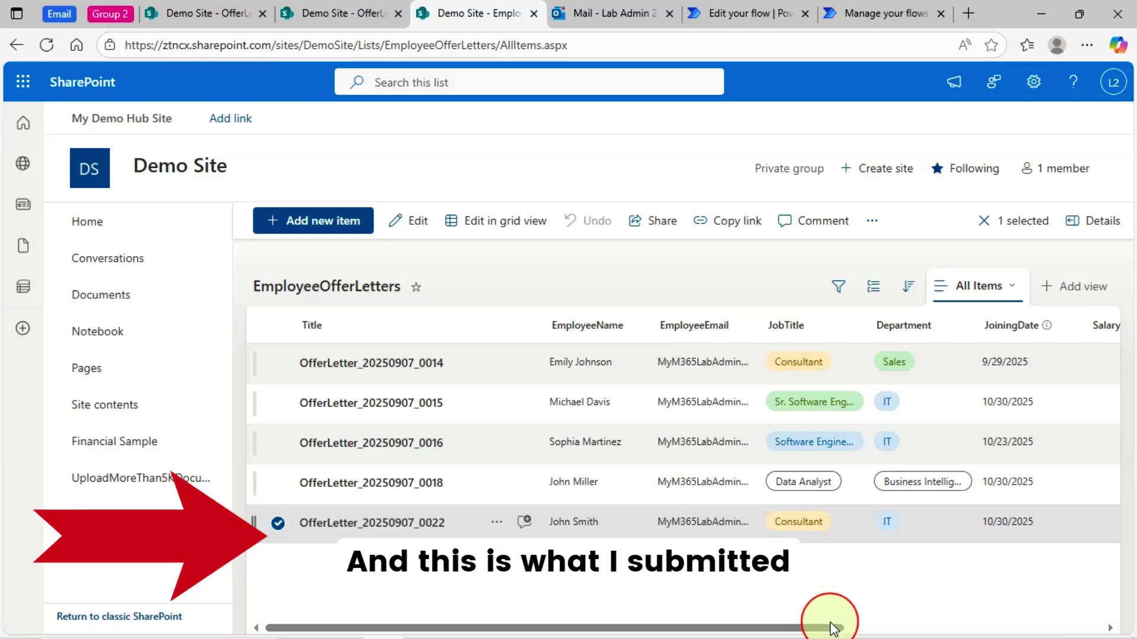
Refresh the OfferLetters document library and open the new candidate's offer letter PDF.
{"action": "left_click", "coordinate": [343, 15]}
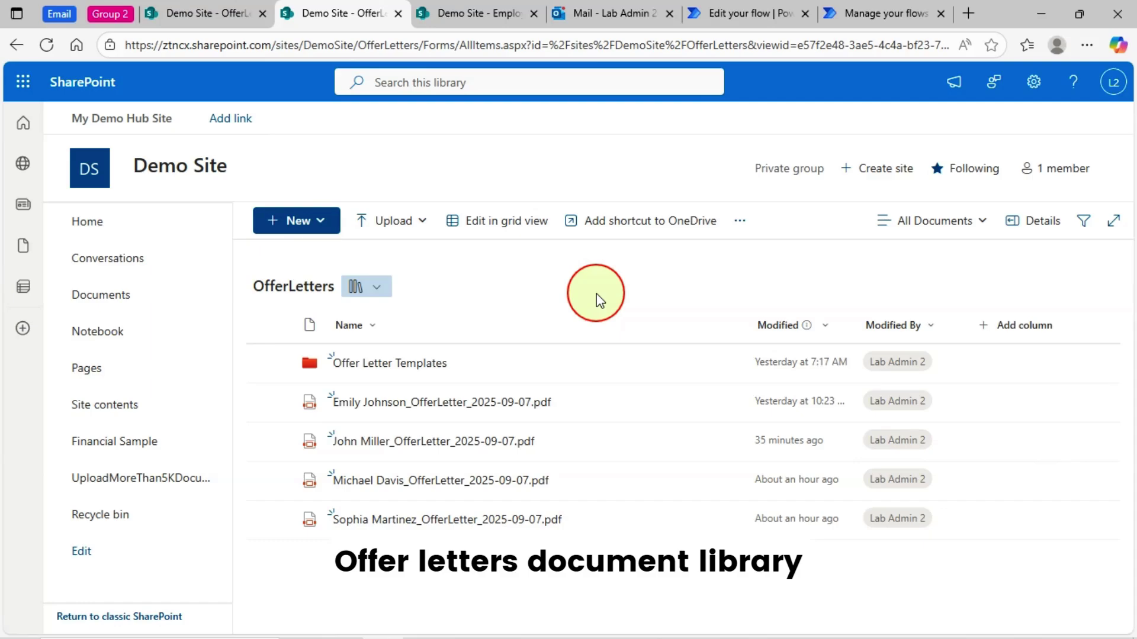
{"action": "key", "text": "F5"}
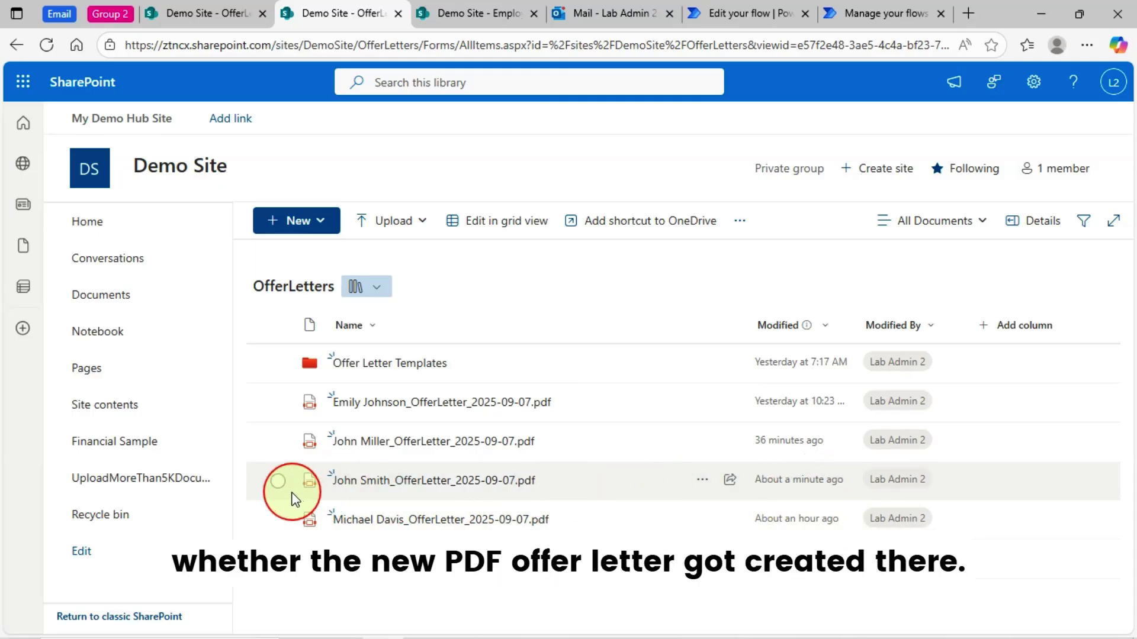
{"action": "left_click", "coordinate": [278, 480]}
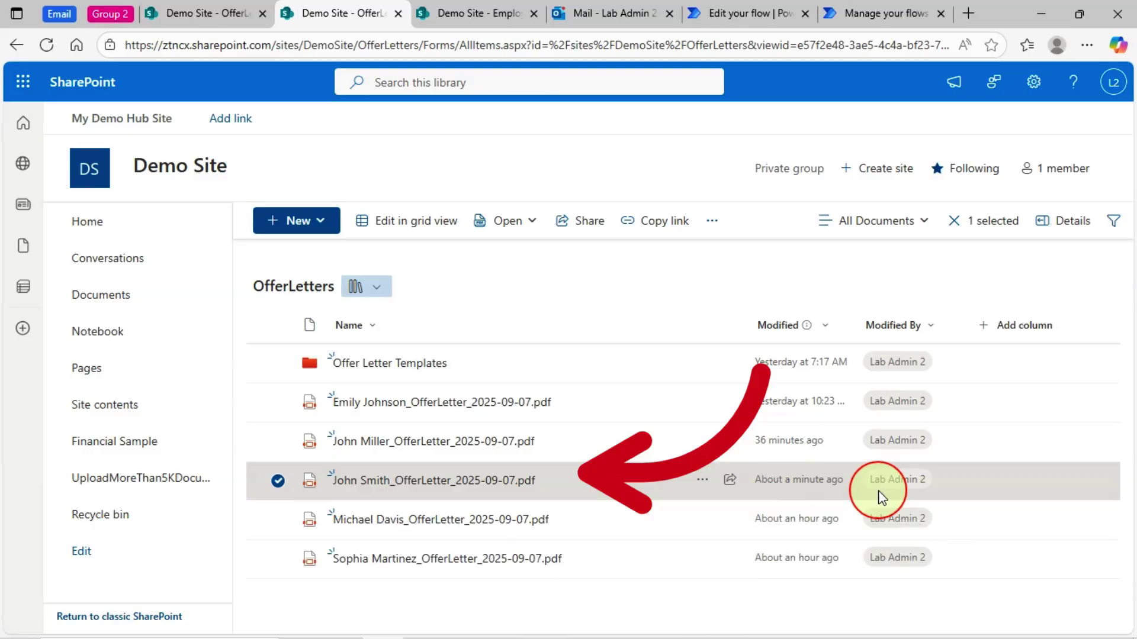
{"action": "left_click", "coordinate": [487, 484]}
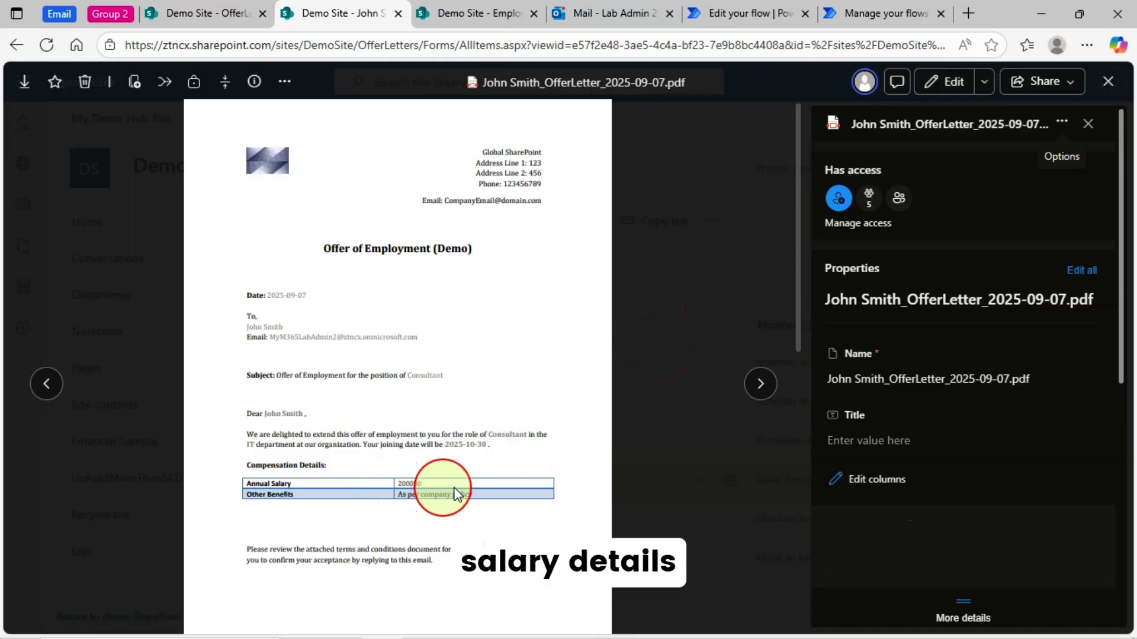
Read through the generated offer letter PDF, then close its details pane and the preview.
{"action": "scroll", "coordinate": [501, 472], "scroll_direction": "down", "scroll_amount": 7}
{"action": "scroll", "coordinate": [508, 459], "scroll_direction": "up", "scroll_amount": 8}
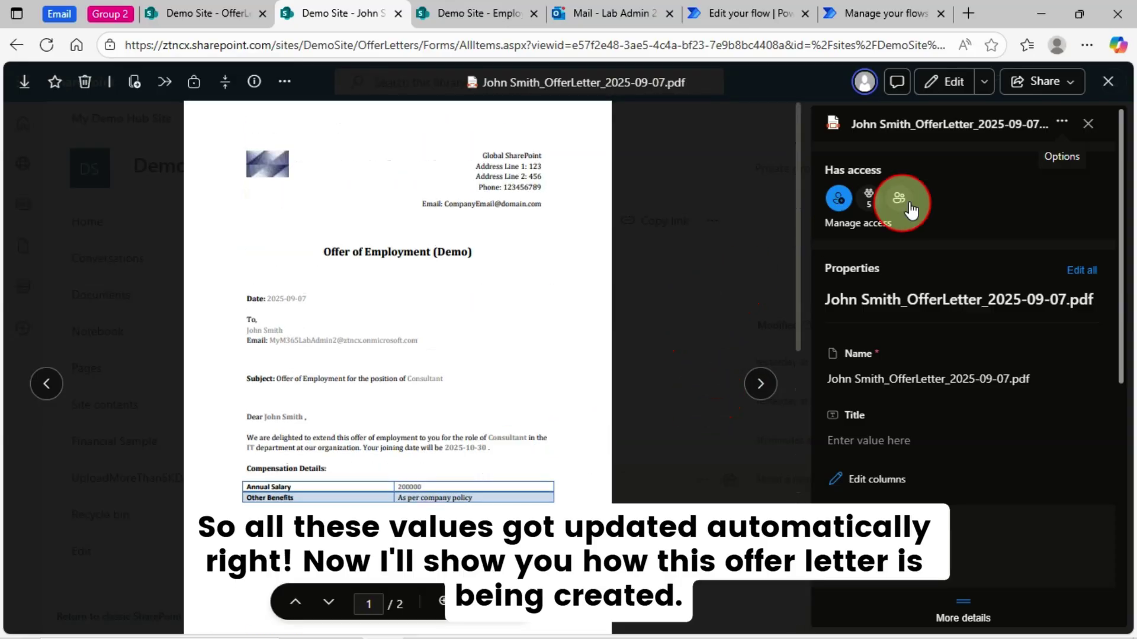
{"action": "left_click", "coordinate": [1089, 124]}
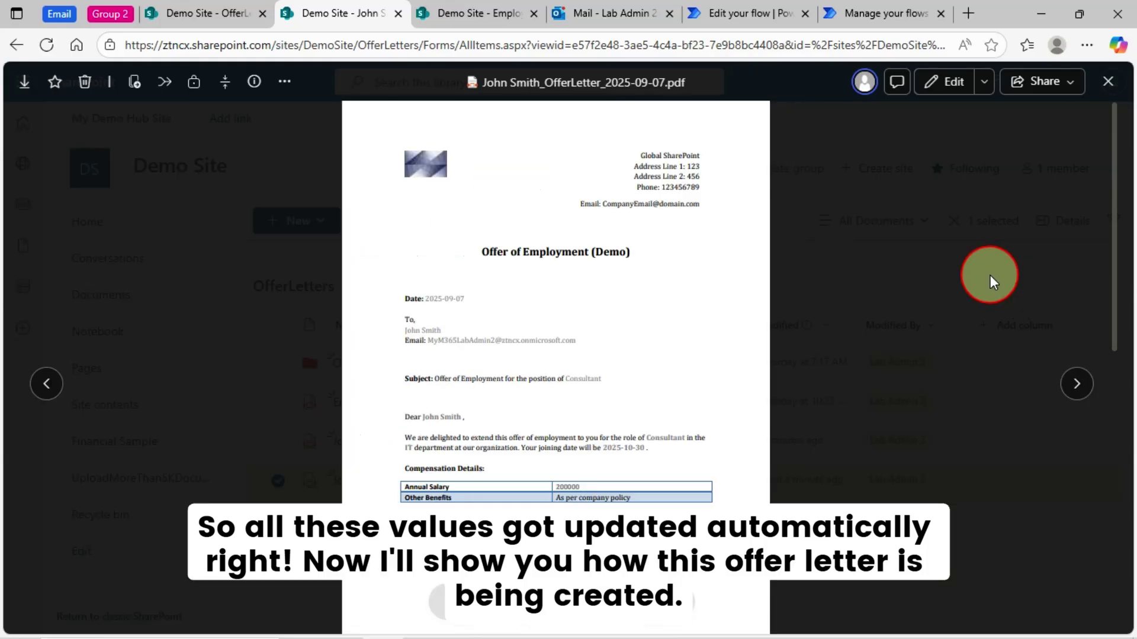
{"action": "left_click", "coordinate": [1108, 89]}
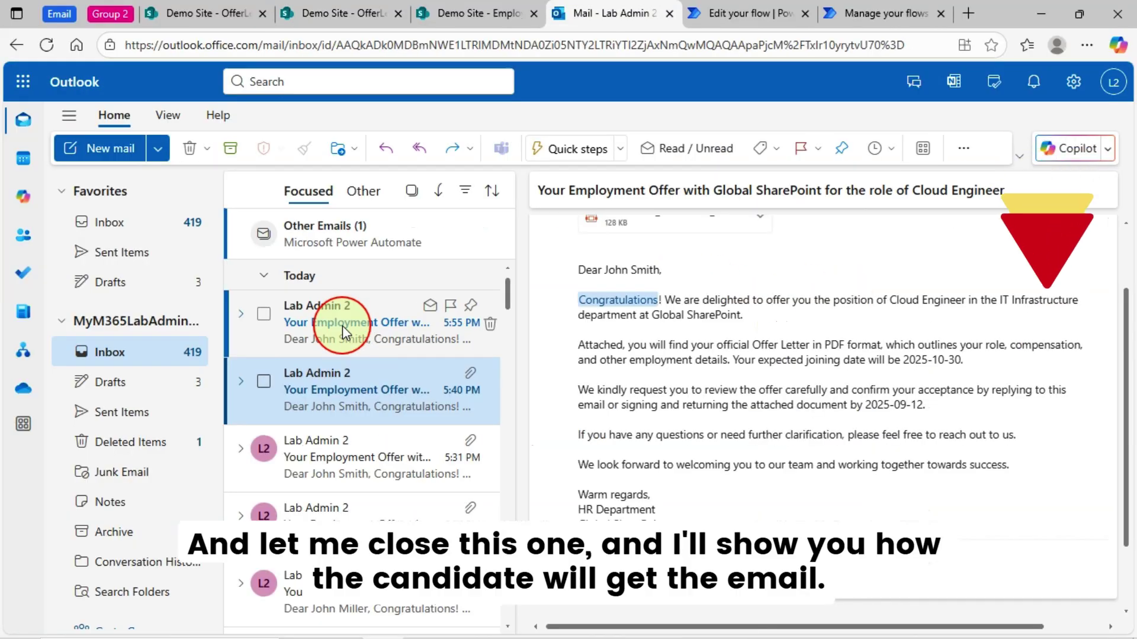
Open the newest employment offer email for the Consultant role in Outlook and preview its attached offer letter PDF.
{"action": "left_click", "coordinate": [343, 326]}
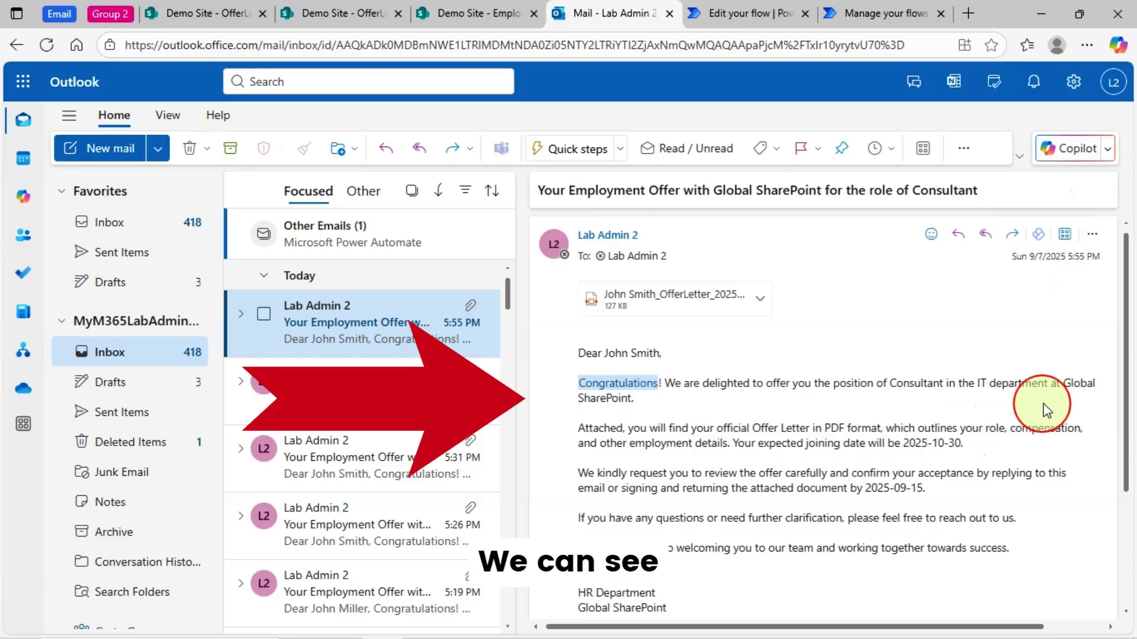
{"action": "left_click", "coordinate": [926, 197]}
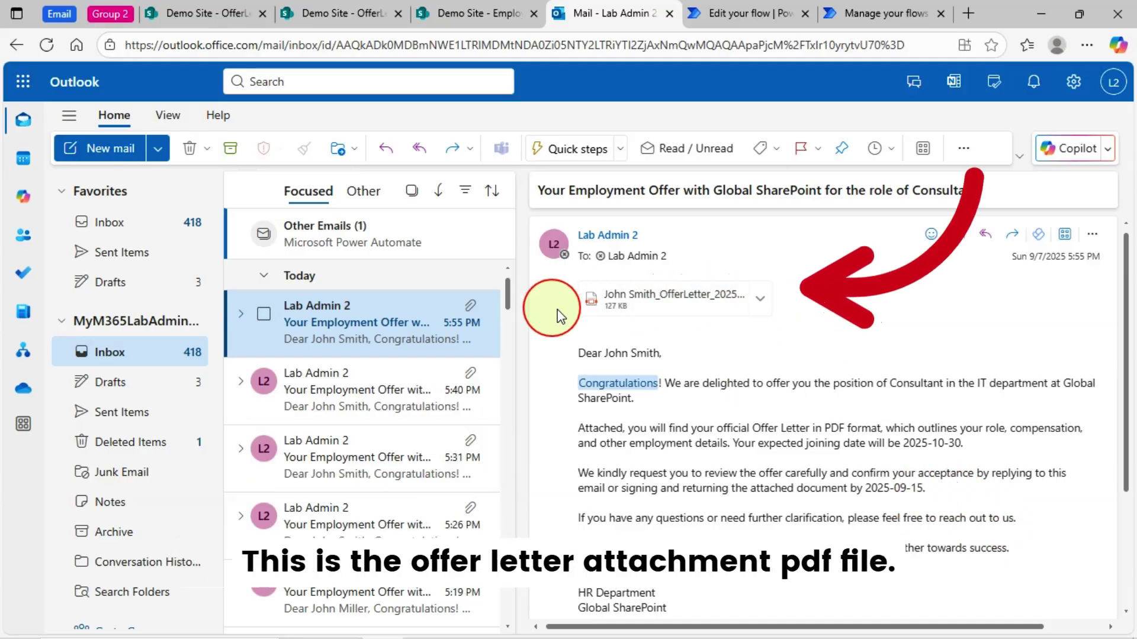
{"action": "left_click", "coordinate": [697, 305]}
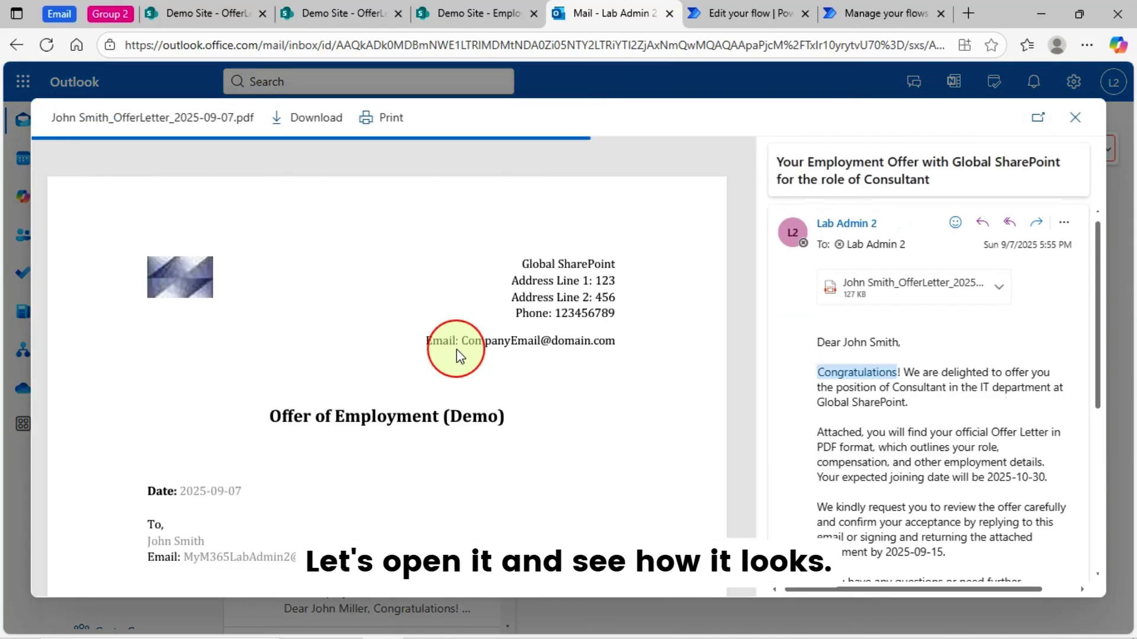
Read both pages of the attached offer letter and close the attachment preview.
{"action": "scroll", "coordinate": [535, 396], "scroll_direction": "down", "scroll_amount": 3}
{"action": "scroll", "coordinate": [521, 411], "scroll_direction": "up", "scroll_amount": 4}
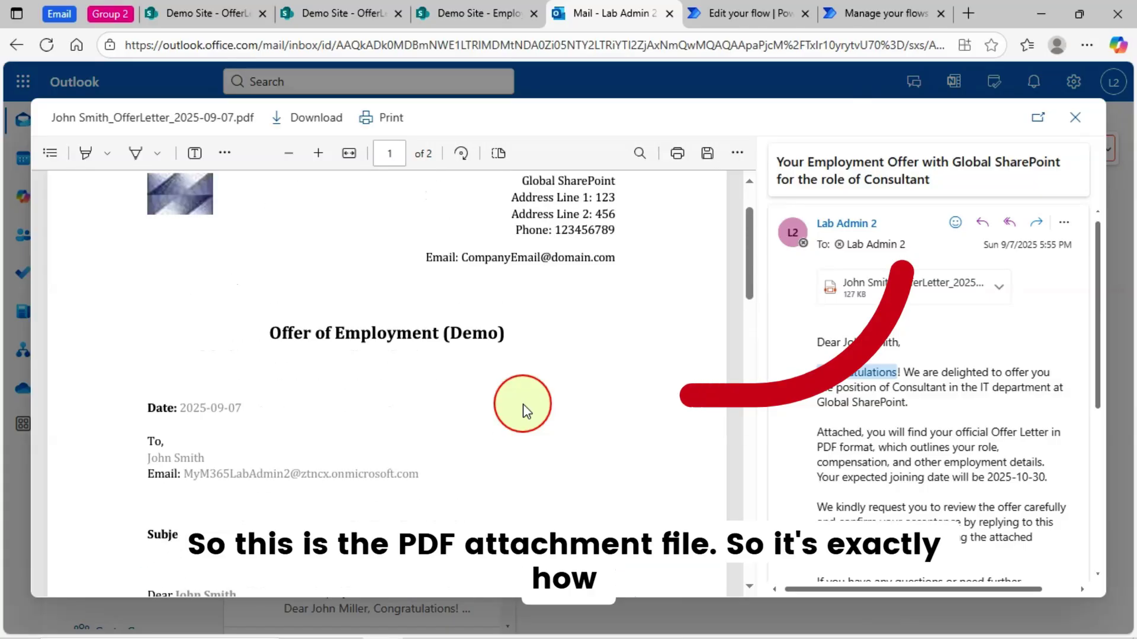
{"action": "scroll", "coordinate": [523, 408], "scroll_direction": "down", "scroll_amount": 12}
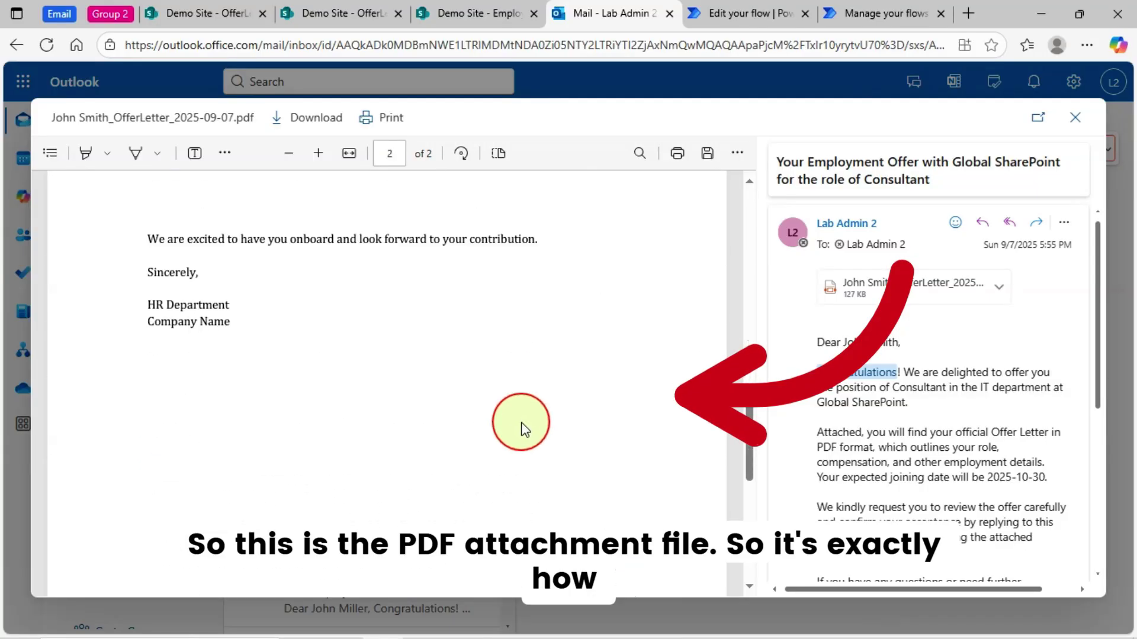
{"action": "scroll", "coordinate": [524, 427], "scroll_direction": "up", "scroll_amount": 10}
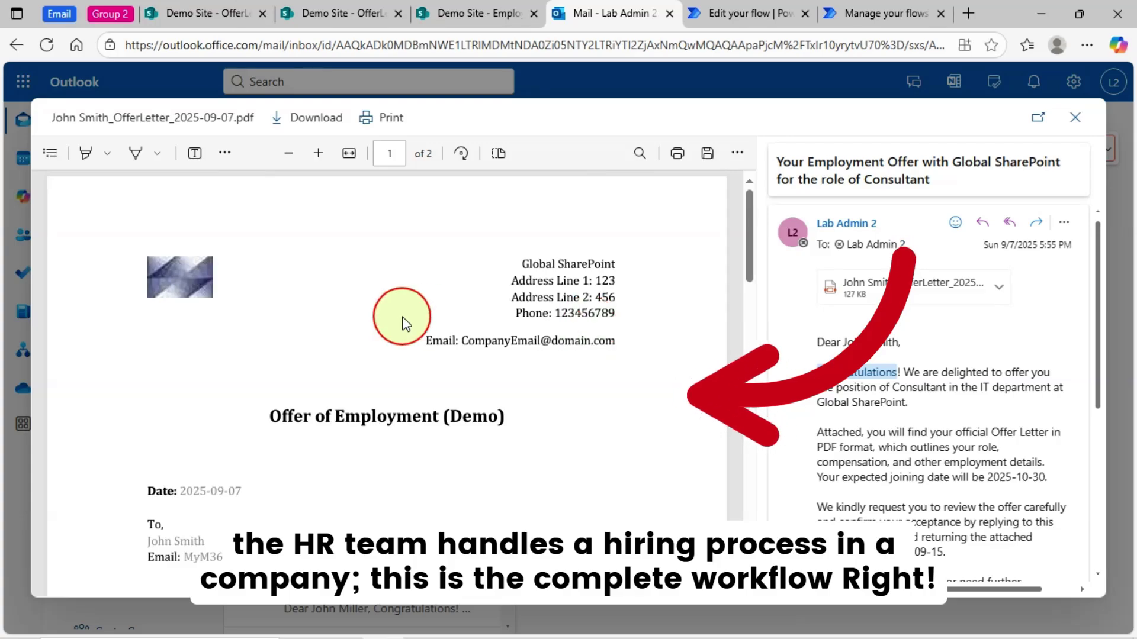
{"action": "left_click", "coordinate": [1075, 118]}
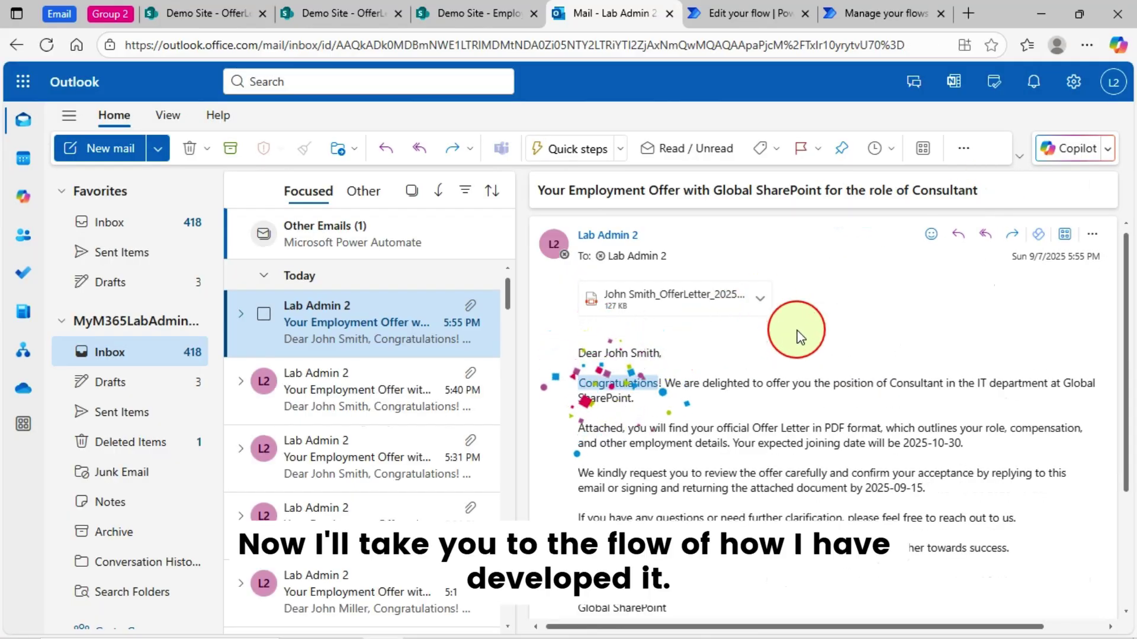
Open the latest run of Send Offer Letter to Selected Candidates in Power Automate and examine its sequence of actions.
{"action": "left_click", "coordinate": [880, 4]}
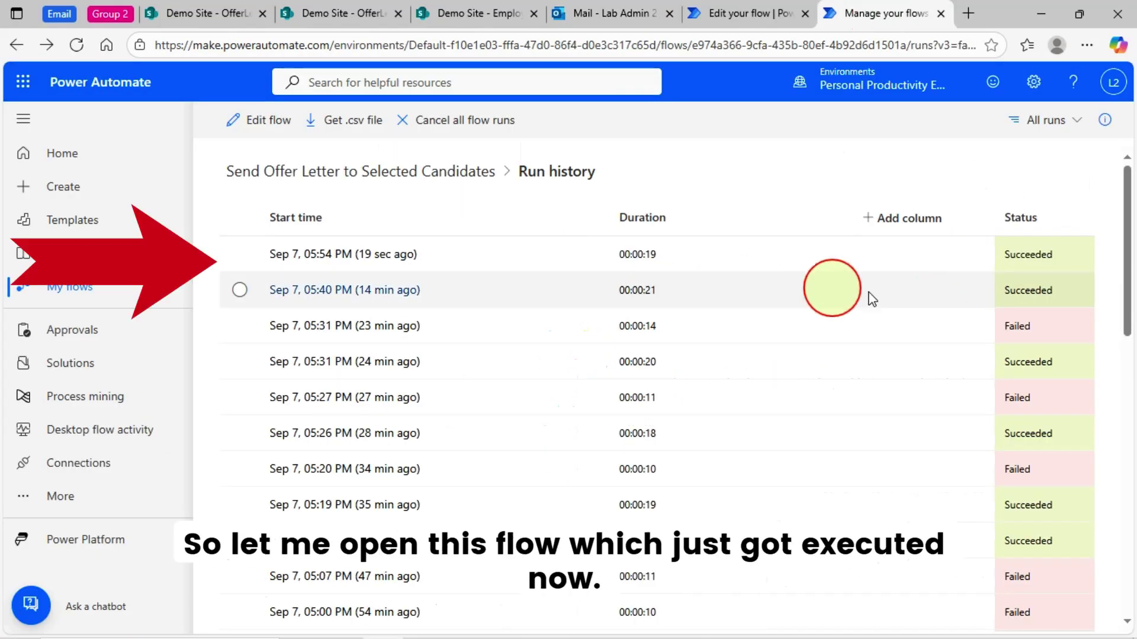
{"action": "left_click", "coordinate": [412, 255]}
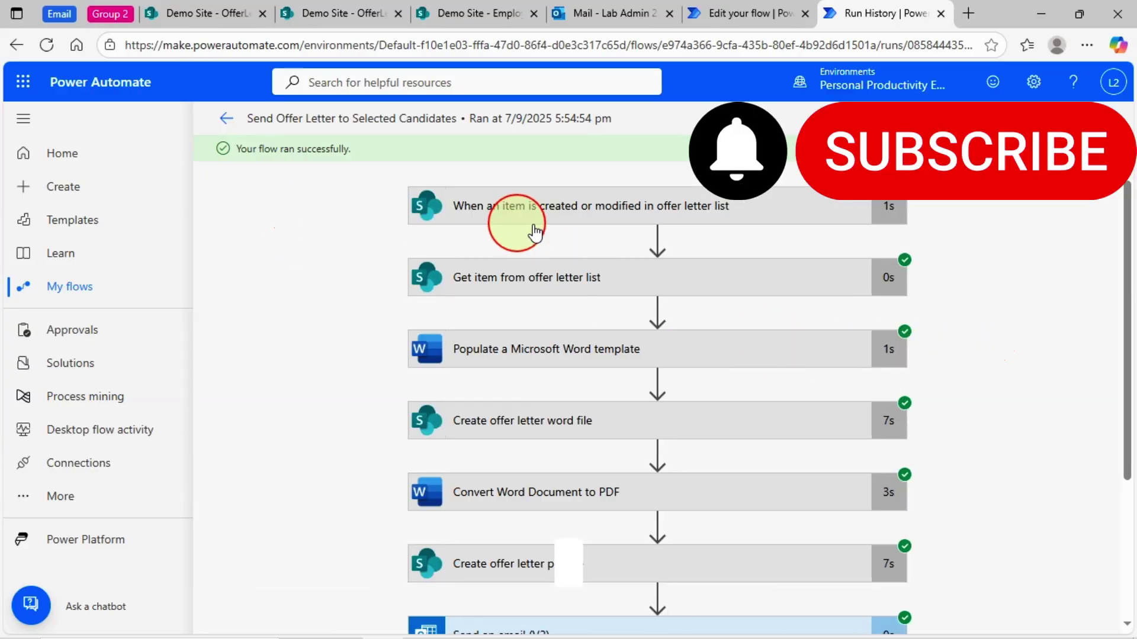
{"action": "scroll", "coordinate": [791, 406], "scroll_direction": "down", "scroll_amount": 4}
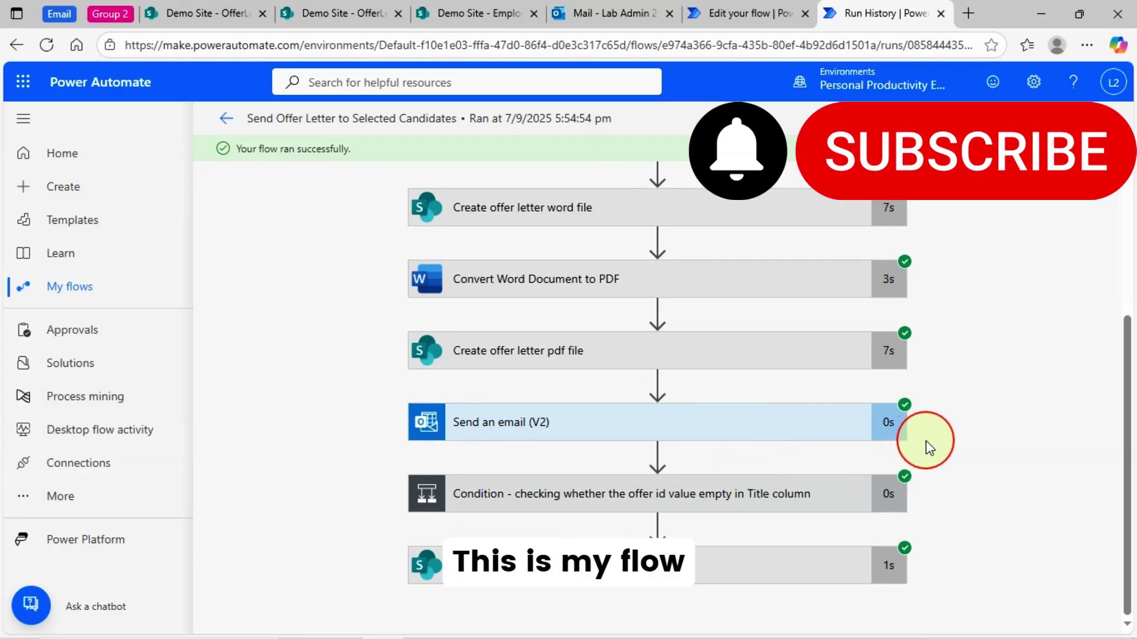
{"action": "scroll", "coordinate": [926, 445], "scroll_direction": "up", "scroll_amount": 4}
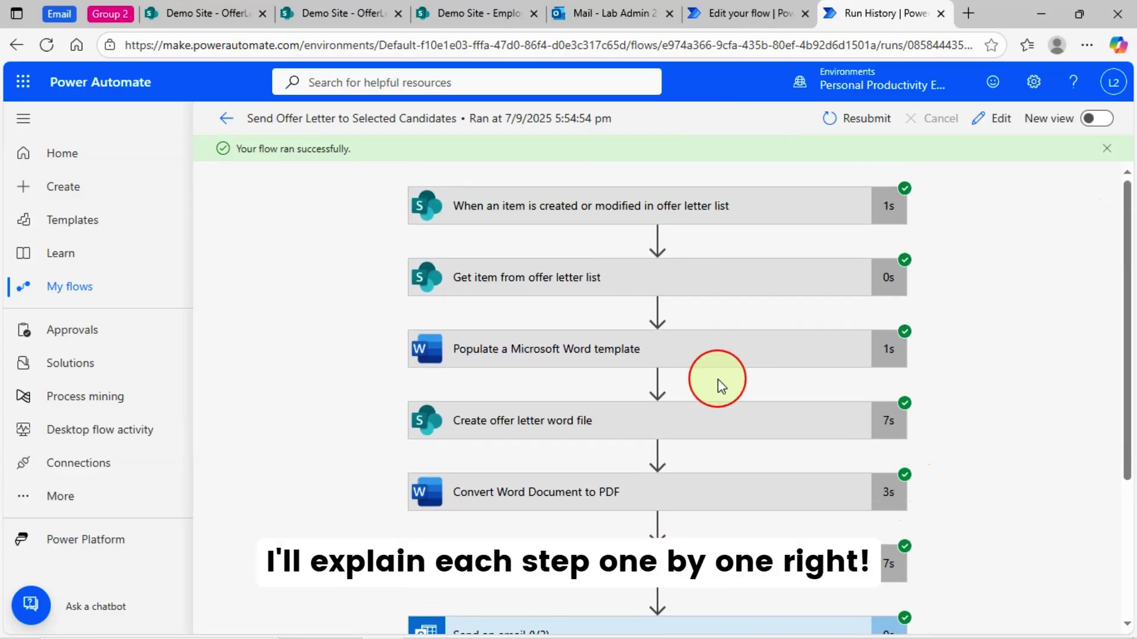
{"action": "scroll", "coordinate": [764, 436], "scroll_direction": "down", "scroll_amount": 4}
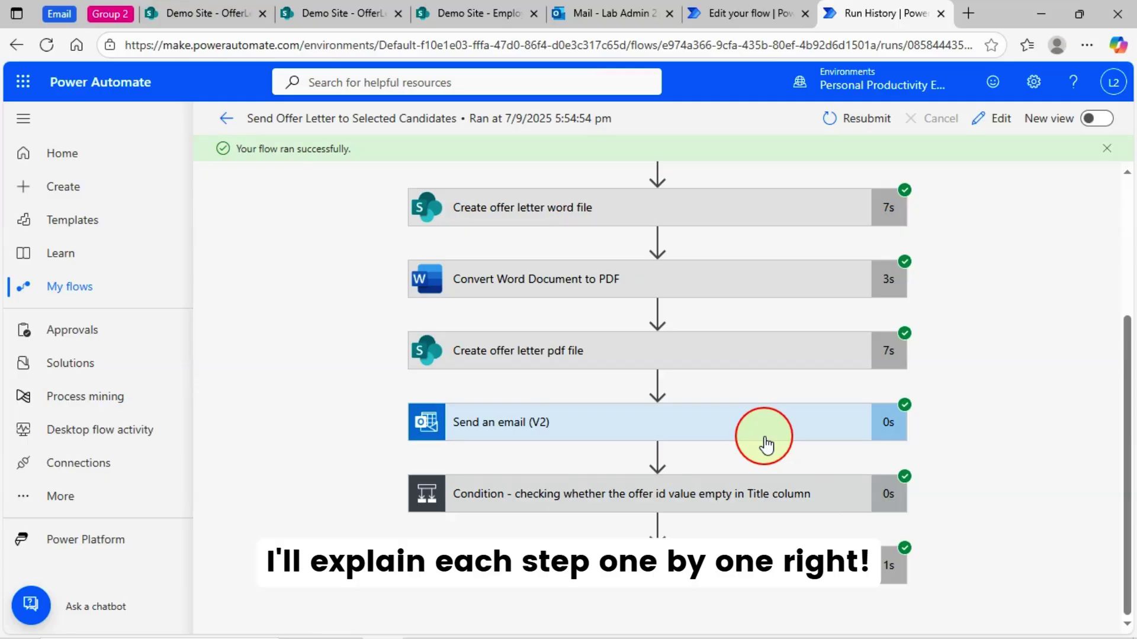
{"action": "scroll", "coordinate": [763, 441], "scroll_direction": "up", "scroll_amount": 4}
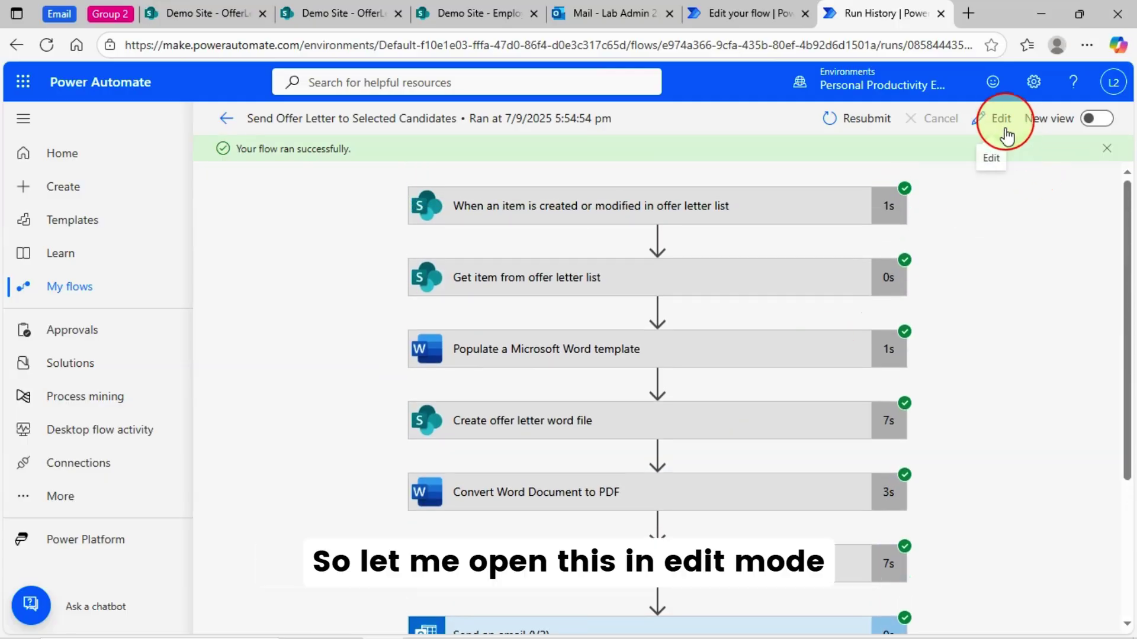
Open the flow in edit mode and expand the "When an item is created or modified in offer letter list" trigger.
{"action": "left_click", "coordinate": [1007, 136]}
{"action": "scroll", "coordinate": [997, 401], "scroll_direction": "down", "scroll_amount": 4}
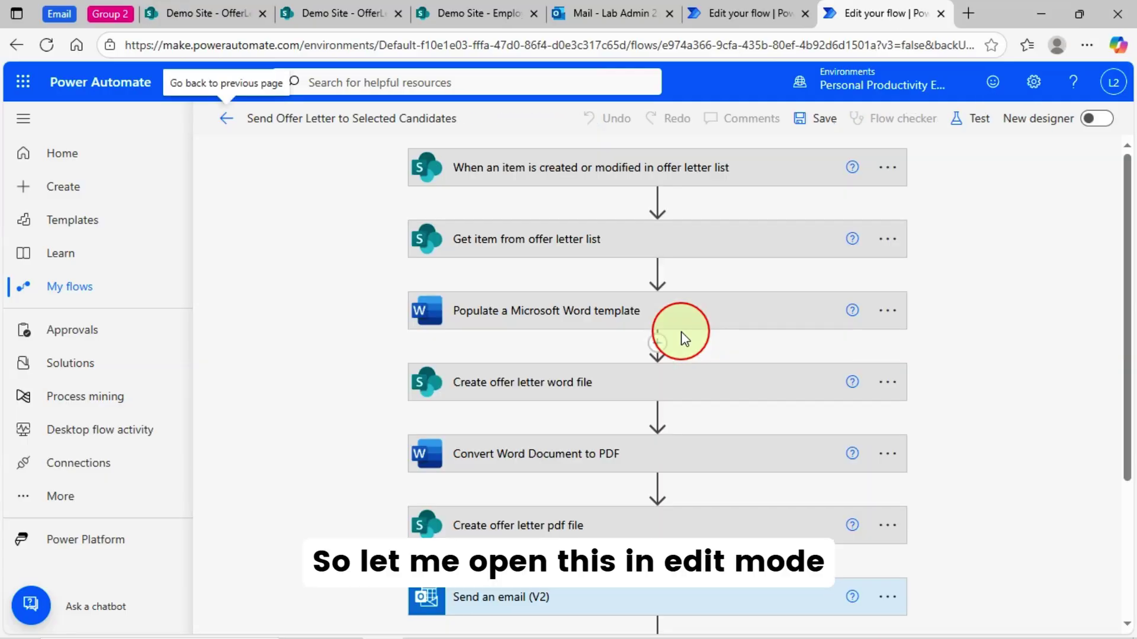
{"action": "left_click", "coordinate": [537, 178]}
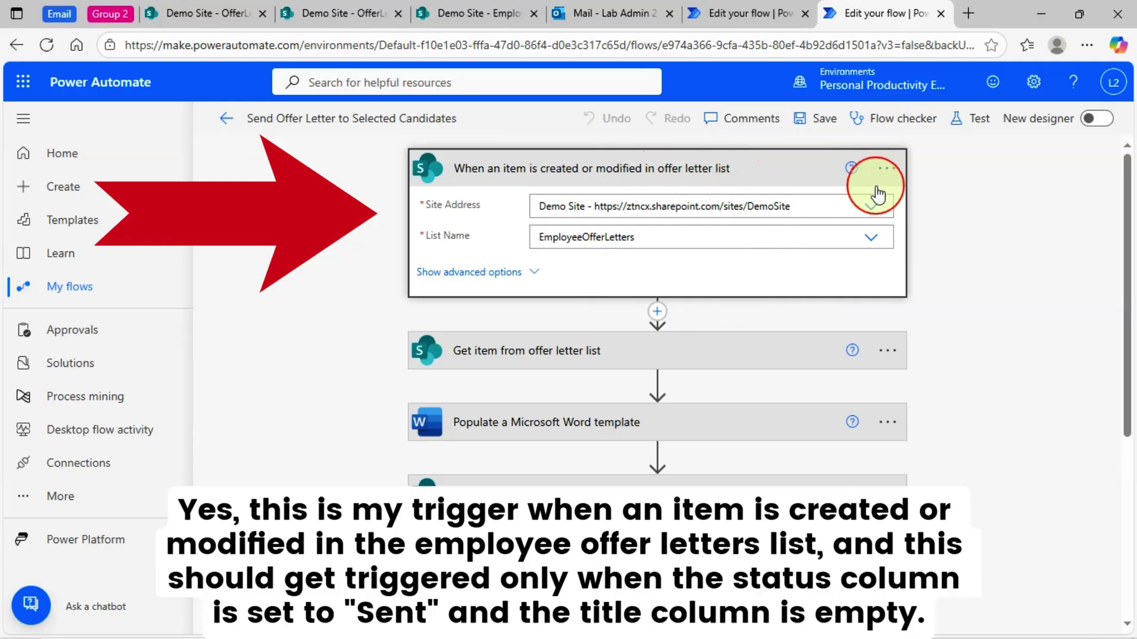
Open the trigger's settings and examine the Trigger Conditions expression on the Status and Title columns.
{"action": "left_click", "coordinate": [887, 170]}
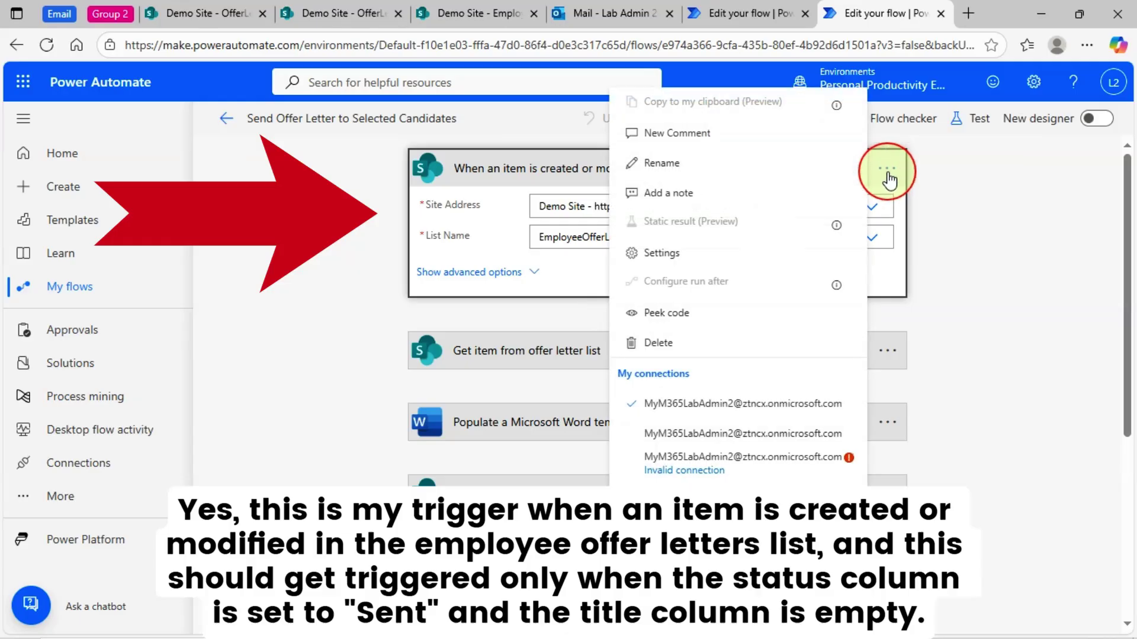
{"action": "left_click", "coordinate": [676, 256]}
{"action": "scroll", "coordinate": [759, 440], "scroll_direction": "down", "scroll_amount": 2}
{"action": "scroll", "coordinate": [759, 440], "scroll_direction": "down", "scroll_amount": 4}
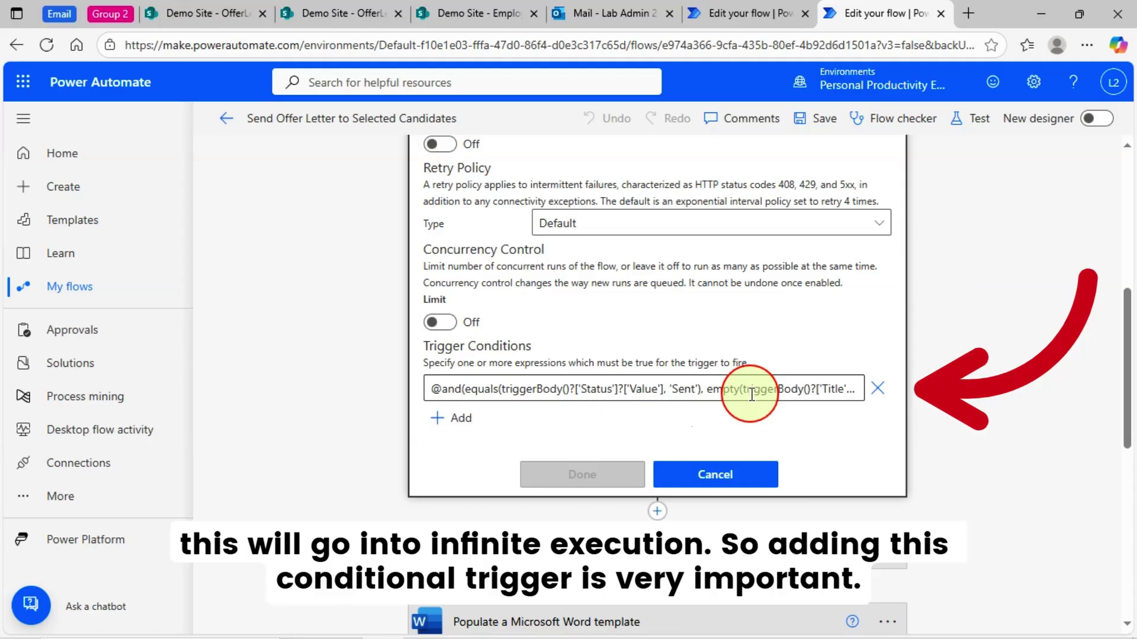
Read the full Trigger Conditions expression and close the trigger's settings without saving changes.
{"action": "left_click", "coordinate": [729, 401]}
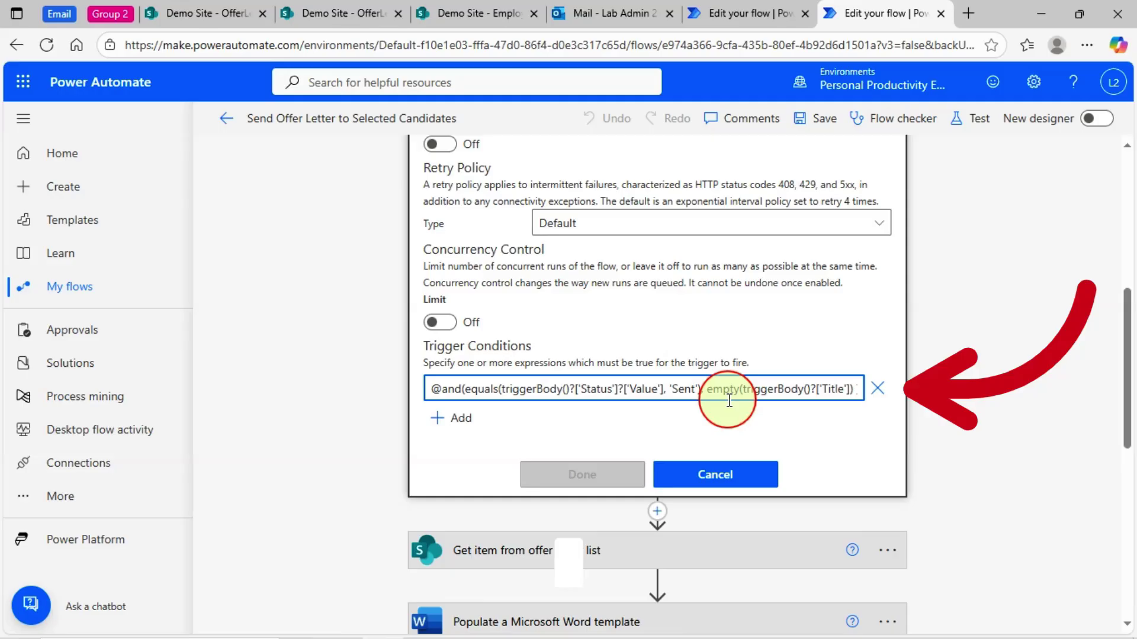
{"action": "left_click", "coordinate": [468, 388]}
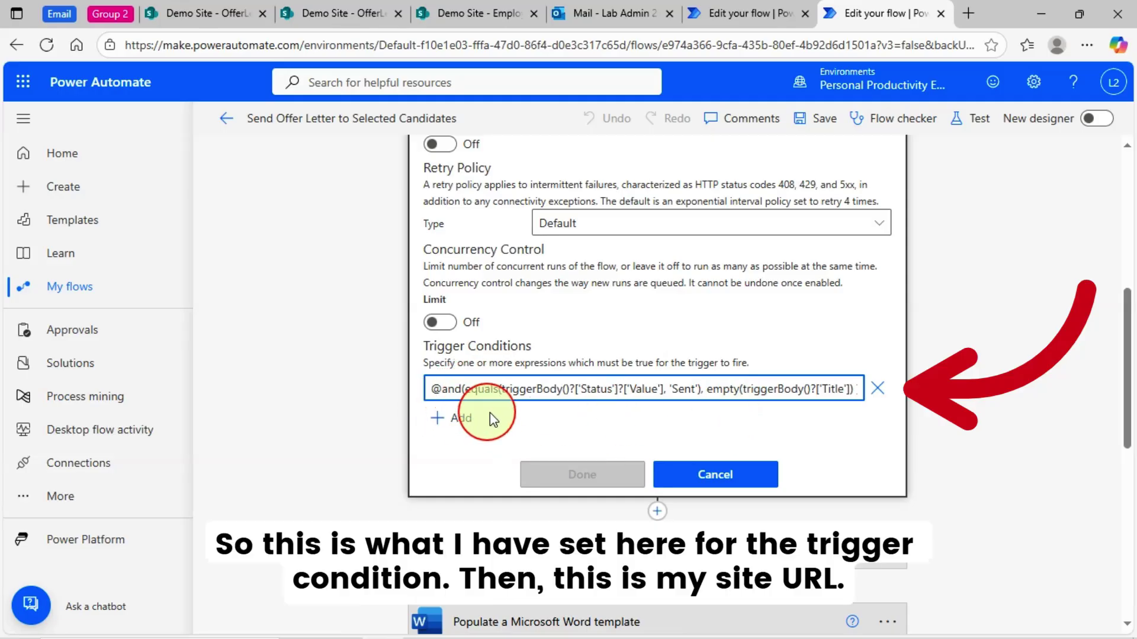
{"action": "left_click", "coordinate": [748, 480]}
Expand the "Get item from offer letter list" action and examine its site, list and Id fields.
{"action": "scroll", "coordinate": [713, 231], "scroll_direction": "up", "scroll_amount": 5}
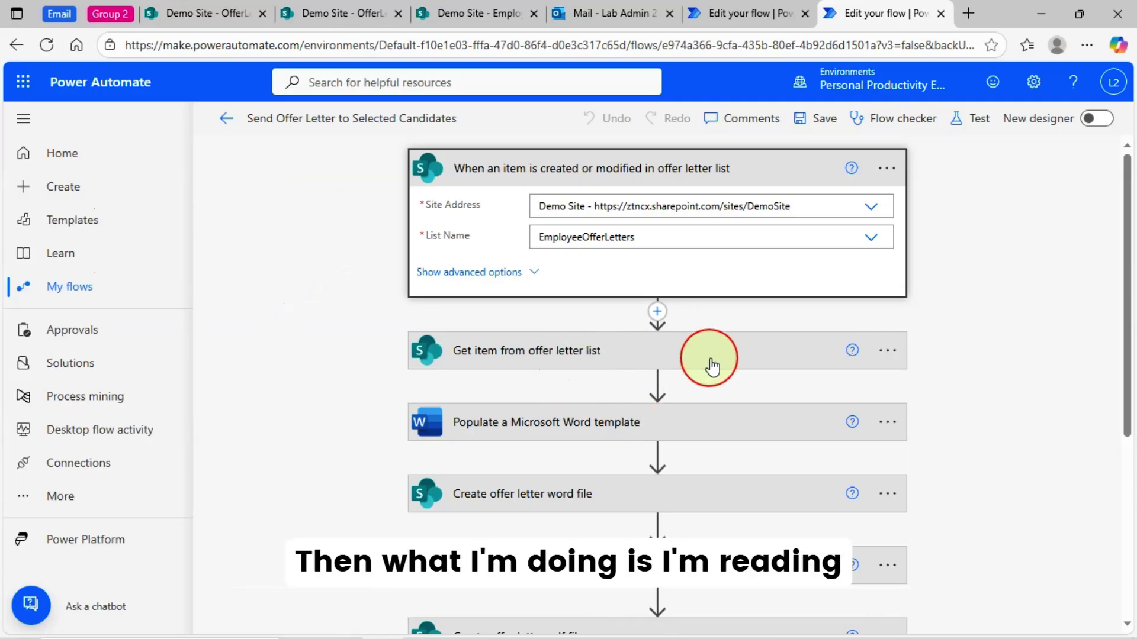
{"action": "left_click", "coordinate": [546, 357]}
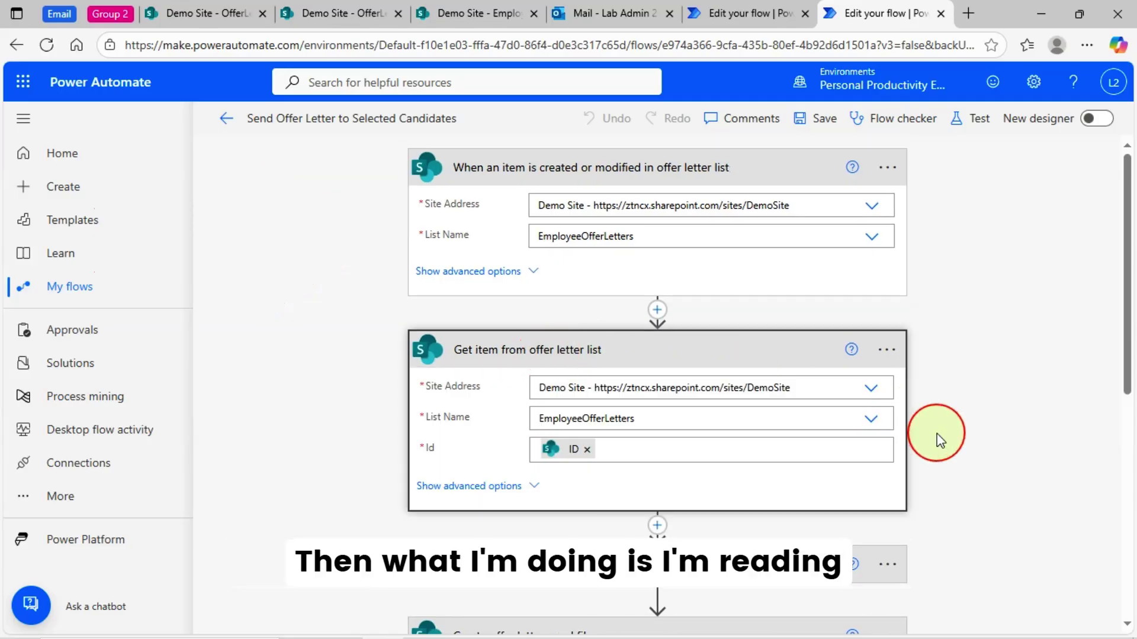
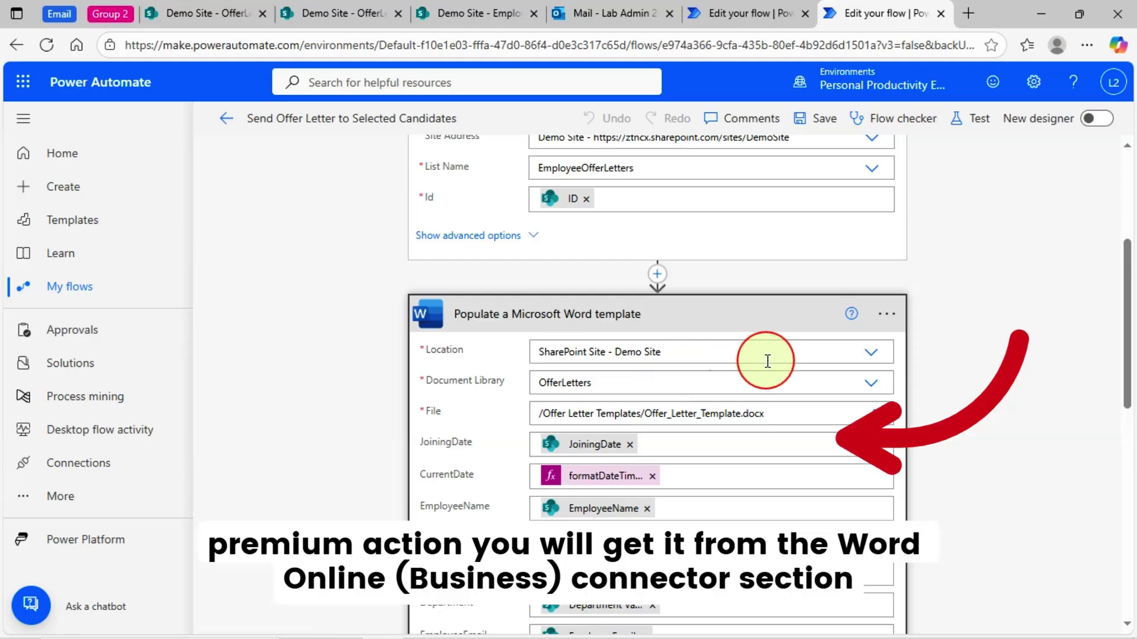
View the available Location and Document Library choices in "Populate a Microsoft Word template" without changing the selections.
{"action": "left_click", "coordinate": [872, 354]}
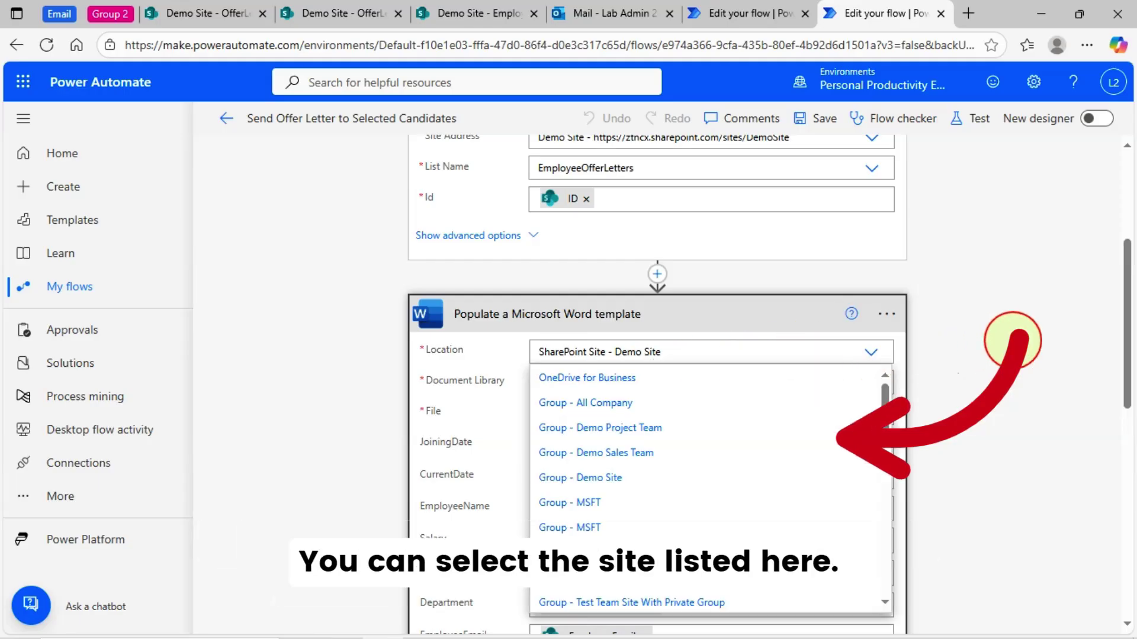
{"action": "left_click", "coordinate": [1012, 340]}
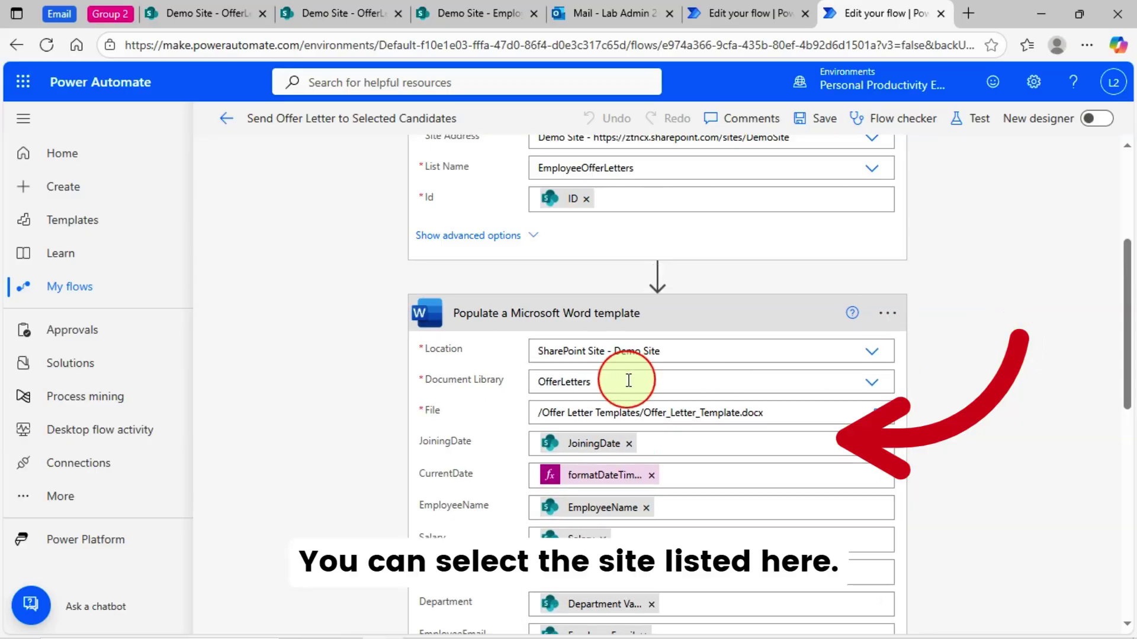
{"action": "left_click", "coordinate": [877, 383]}
{"action": "left_click", "coordinate": [1014, 394]}
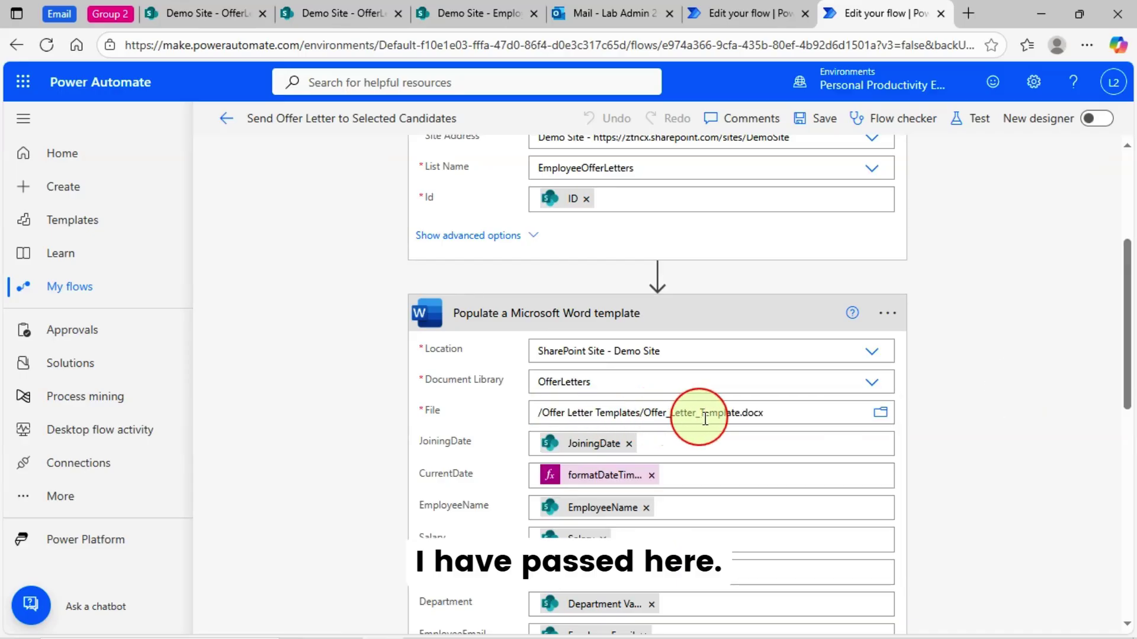
Browse the File field's Offer Letter Templates folder to view the template file, and close the picker without changing the selection.
{"action": "left_click", "coordinate": [880, 422]}
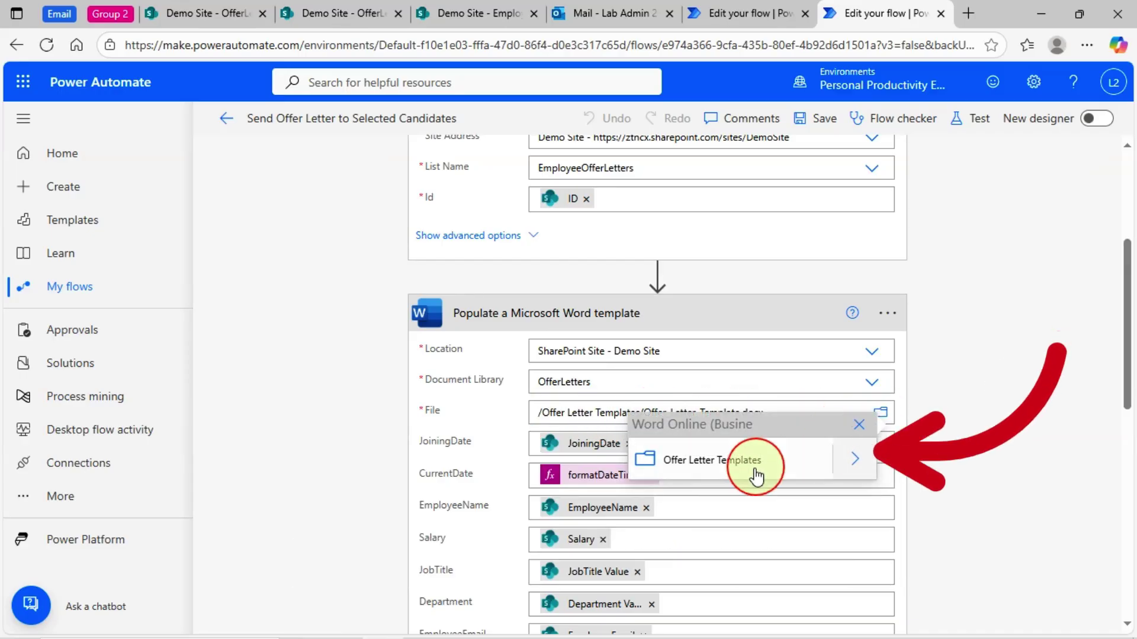
{"action": "left_click", "coordinate": [854, 462]}
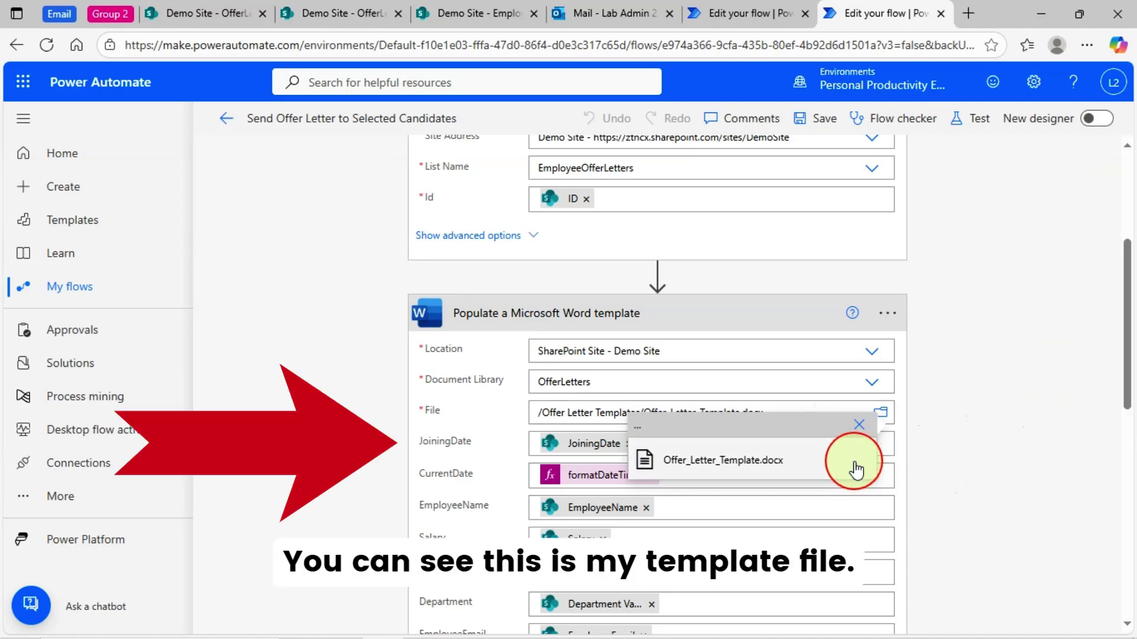
{"action": "left_click", "coordinate": [859, 425]}
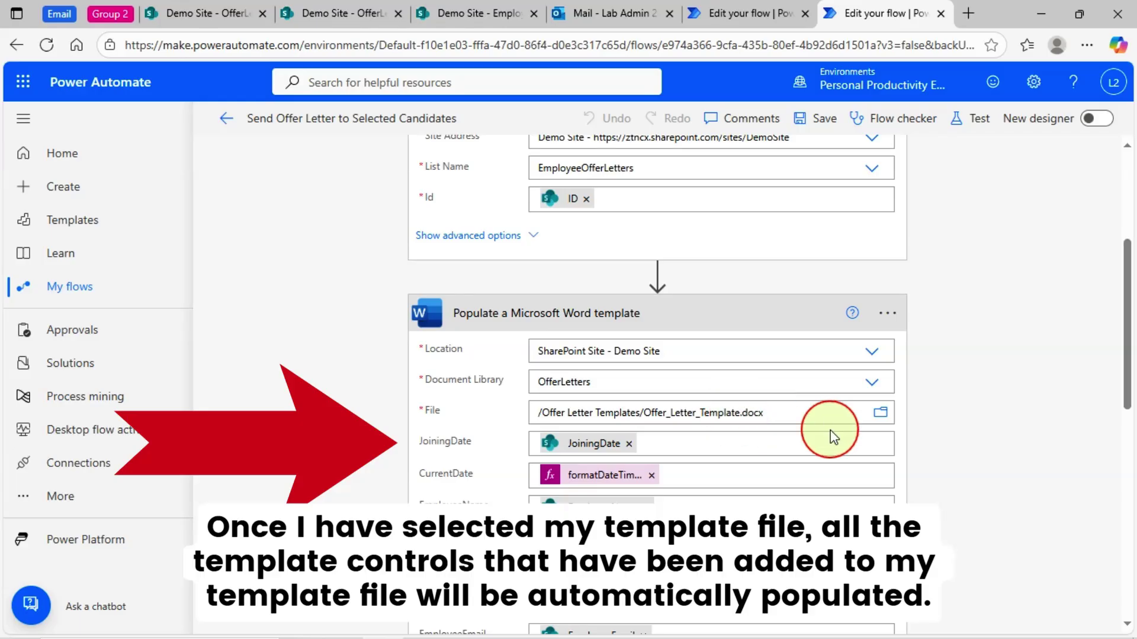
Examine the values mapped to the Word template's fields, from JoiningDate through JobTitle.
{"action": "scroll", "coordinate": [699, 435], "scroll_direction": "down", "scroll_amount": 1}
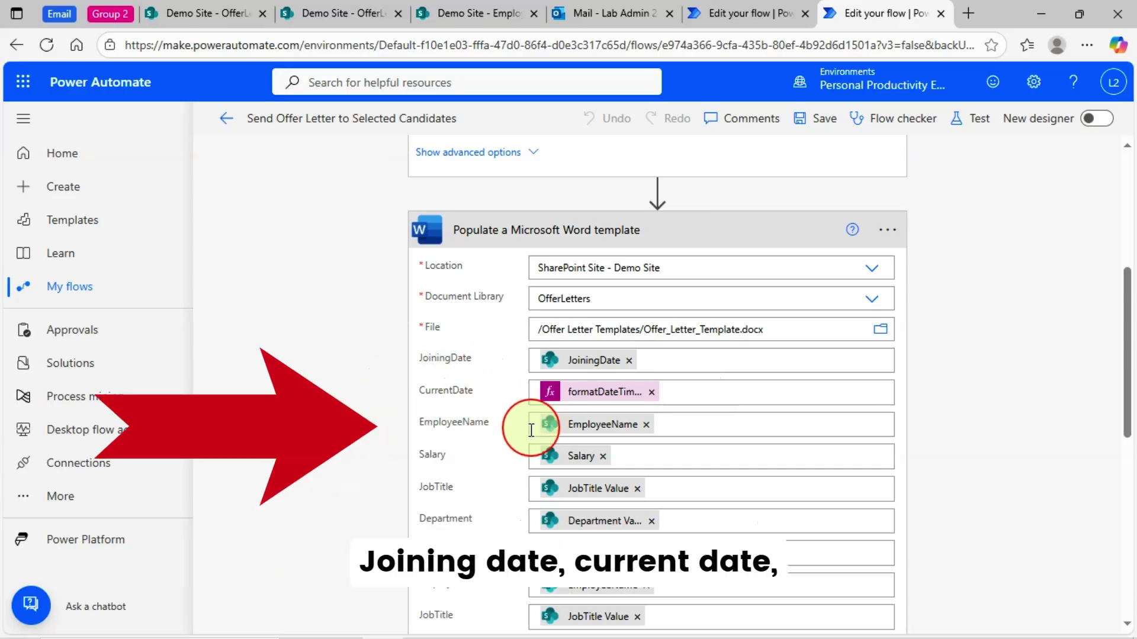
{"action": "scroll", "coordinate": [490, 494], "scroll_direction": "down", "scroll_amount": 1}
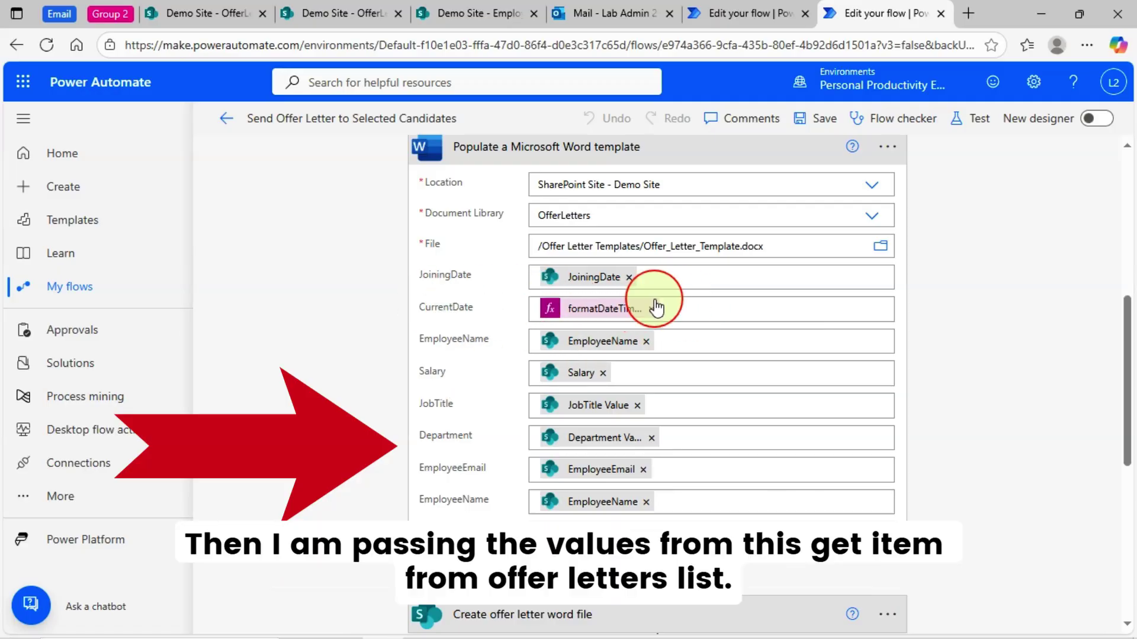
{"action": "scroll", "coordinate": [656, 308], "scroll_direction": "up", "scroll_amount": 2}
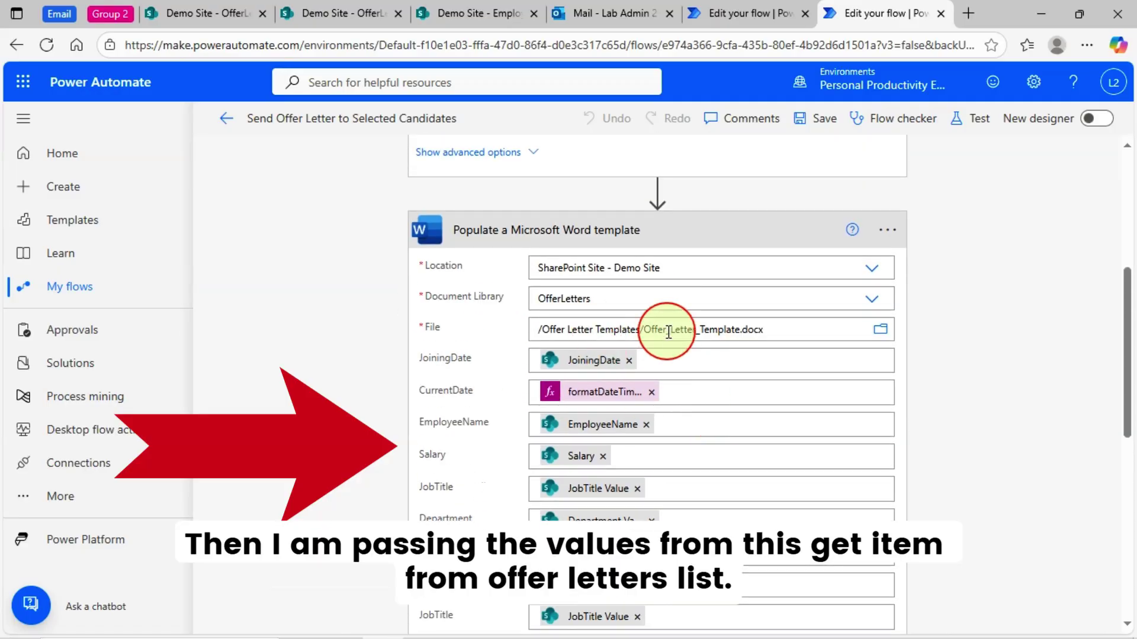
{"action": "scroll", "coordinate": [660, 329], "scroll_direction": "up", "scroll_amount": 3}
Open the dynamic content for the JoiningDate field and search it for "joi".
{"action": "scroll", "coordinate": [812, 452], "scroll_direction": "down", "scroll_amount": 2}
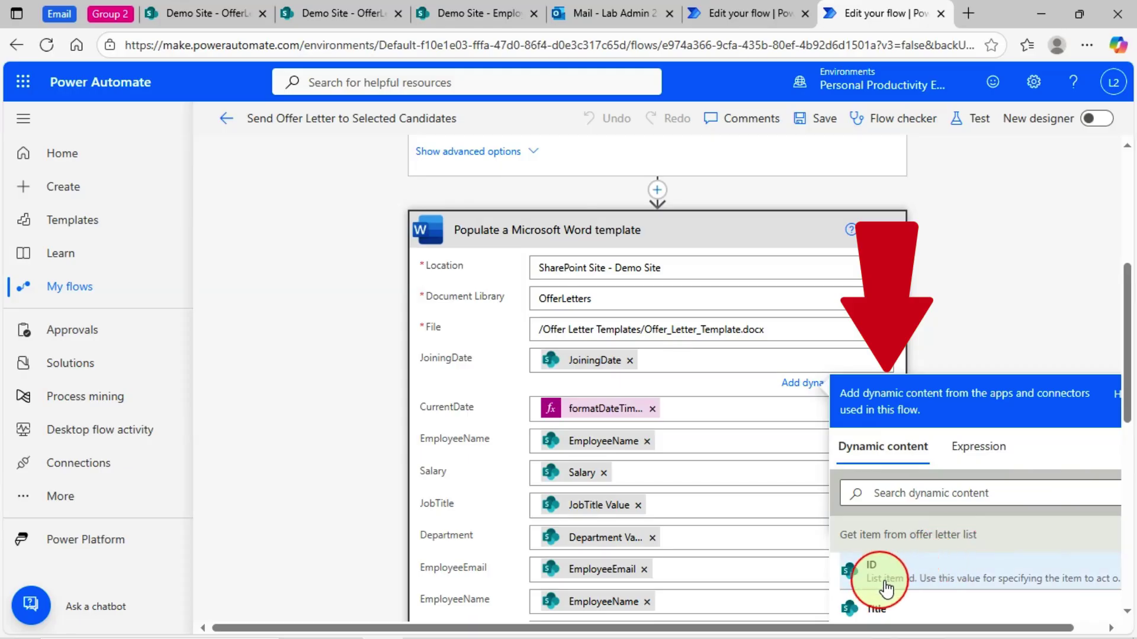
{"action": "left_click", "coordinate": [904, 494]}
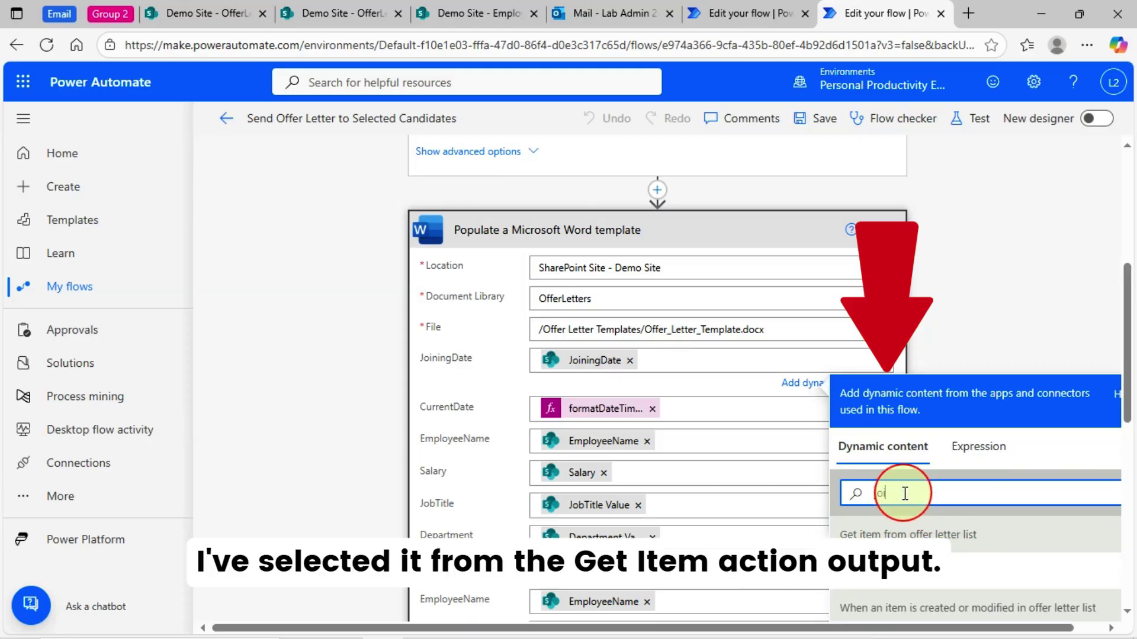
{"action": "type", "text": "joi"}
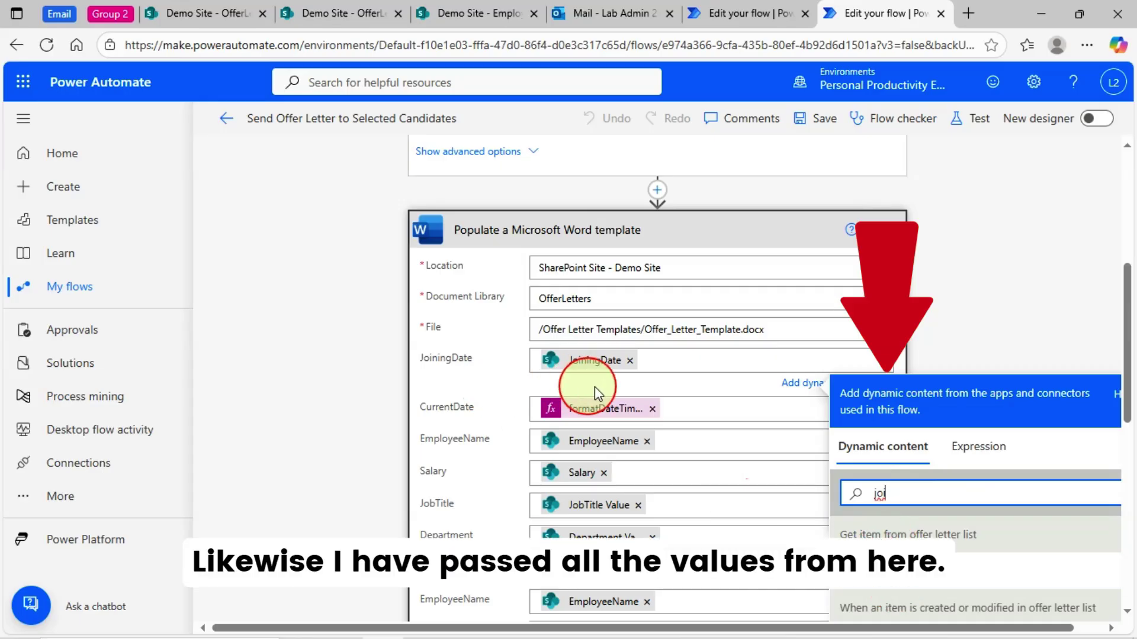
Check the CurrentDate format expression and expand the "Create offer letter word file" action.
{"action": "scroll", "coordinate": [671, 515], "scroll_direction": "down", "scroll_amount": 2}
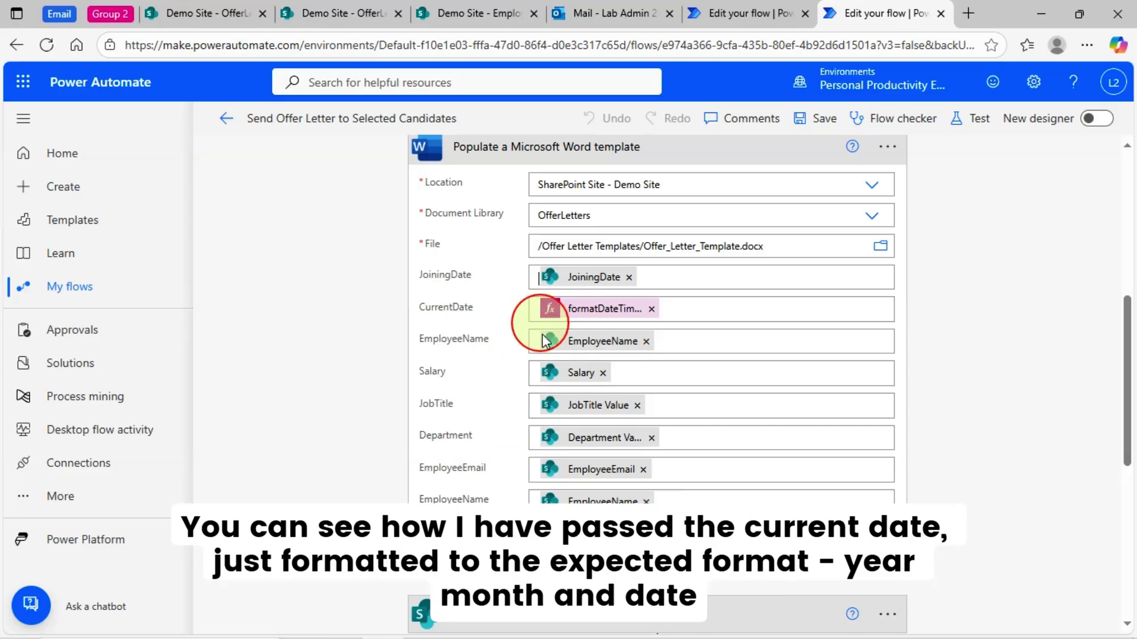
{"action": "scroll", "coordinate": [665, 477], "scroll_direction": "down", "scroll_amount": 3}
{"action": "left_click", "coordinate": [582, 451]}
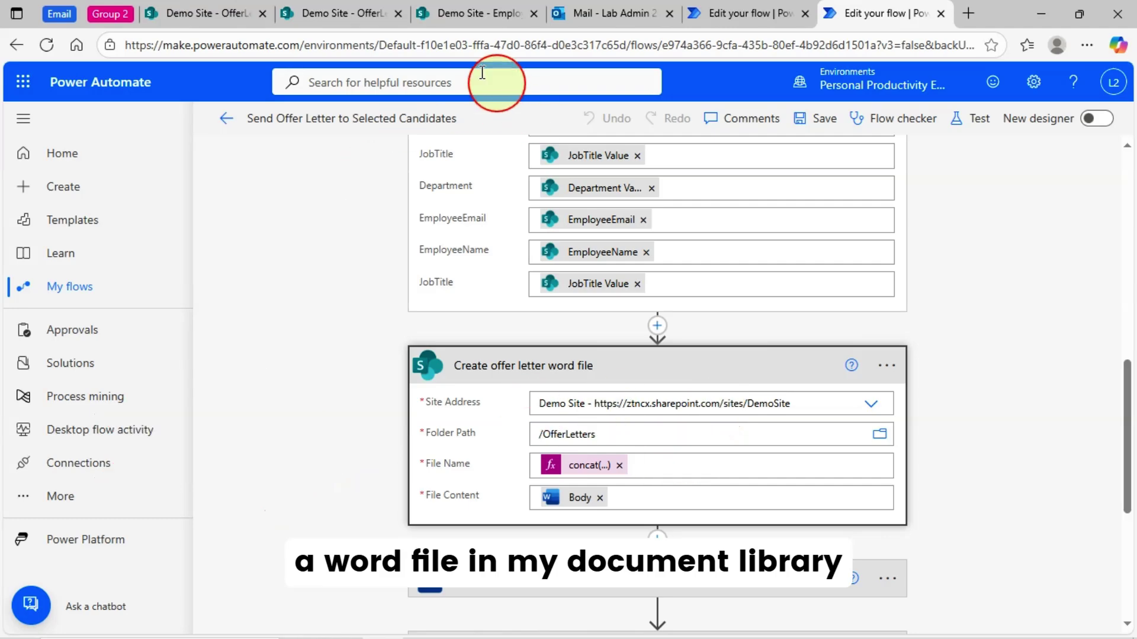
Compare the word file action's folder path and file name with the files in the SharePoint OfferLetters library.
{"action": "left_click", "coordinate": [367, 13]}
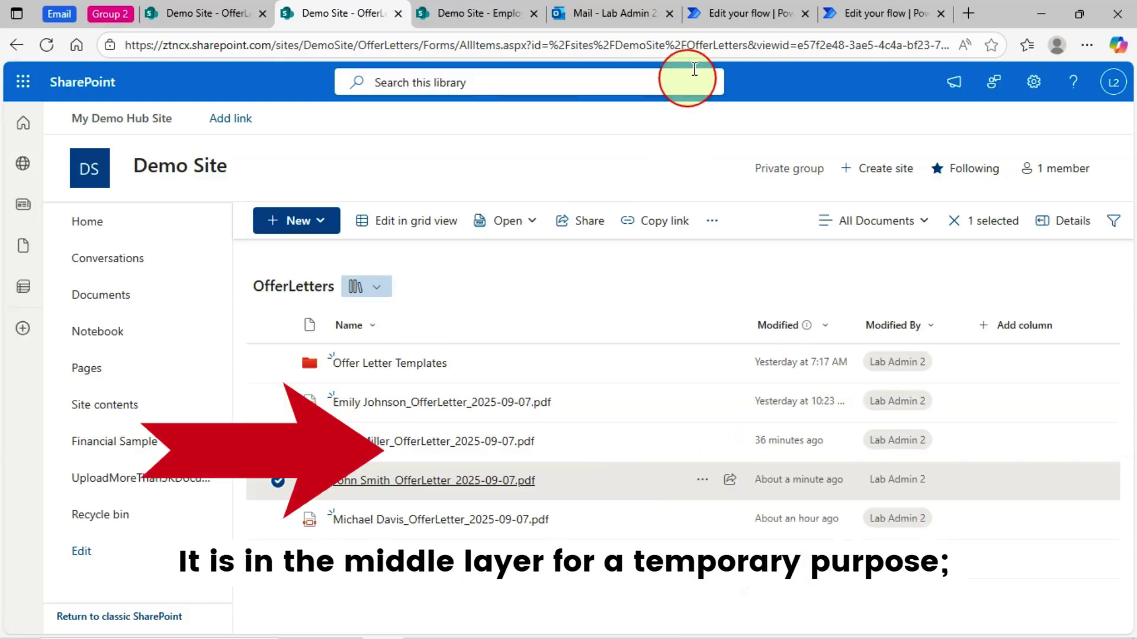
{"action": "left_click", "coordinate": [871, 13]}
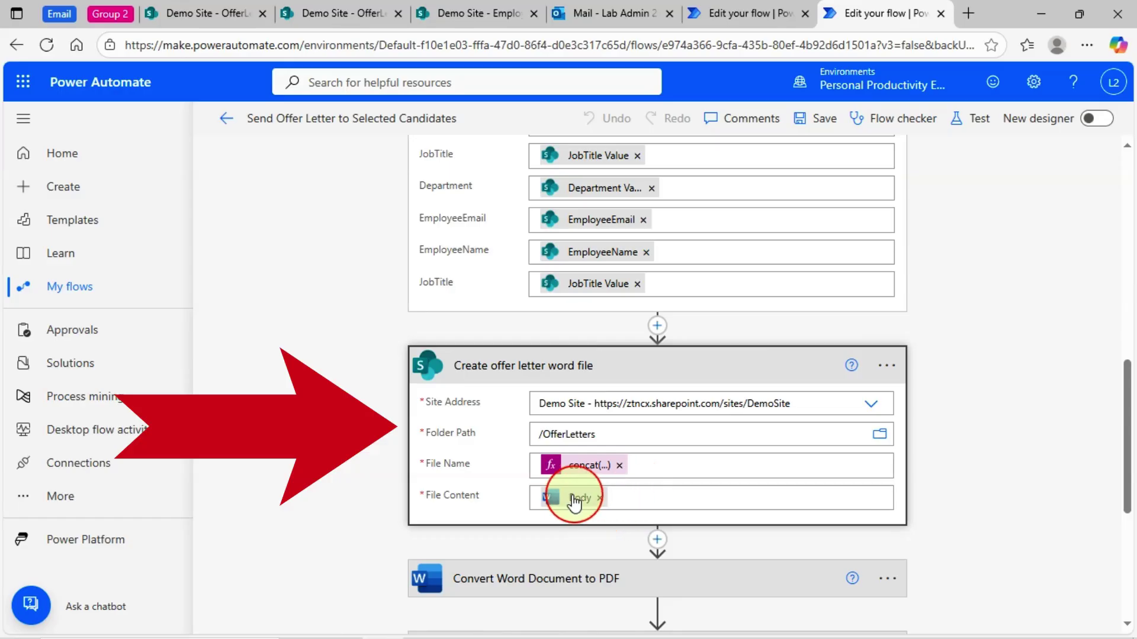
{"action": "scroll", "coordinate": [541, 470], "scroll_direction": "down", "scroll_amount": 2}
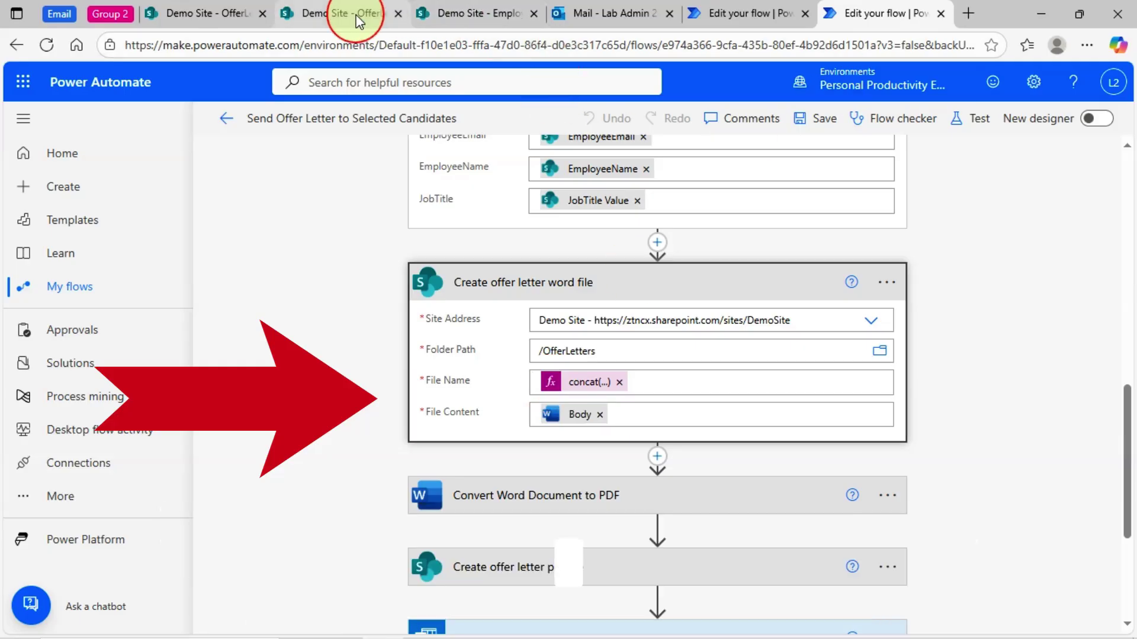
{"action": "left_click", "coordinate": [366, 21]}
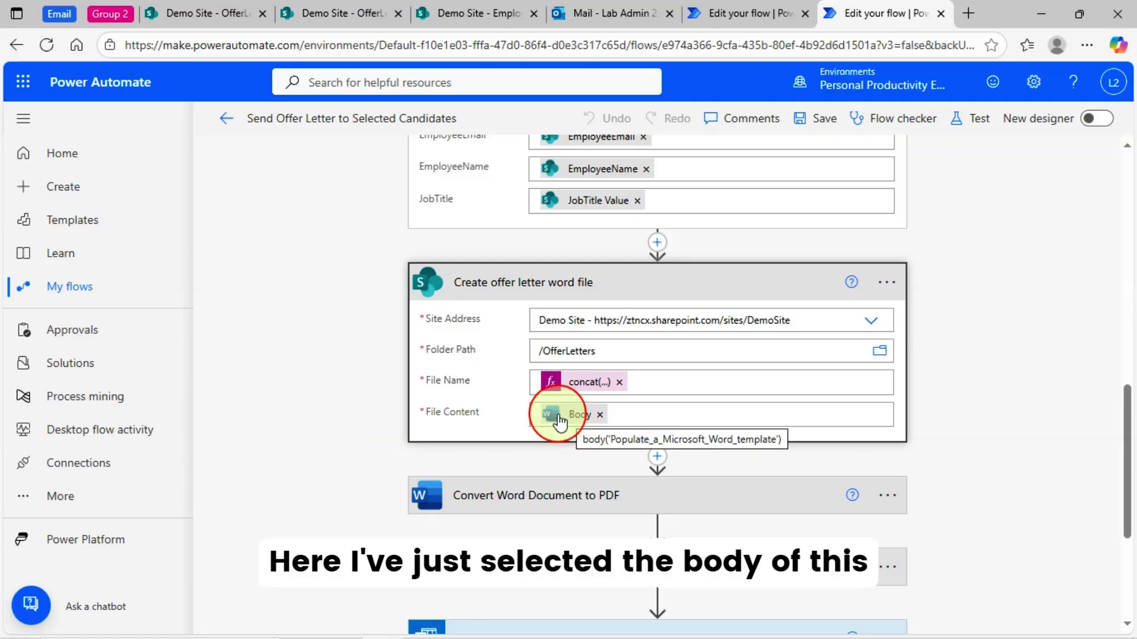
Trace the word file action's File Content back to the "Populate a Microsoft Word template" action.
{"action": "scroll", "coordinate": [560, 420], "scroll_direction": "up", "scroll_amount": 7}
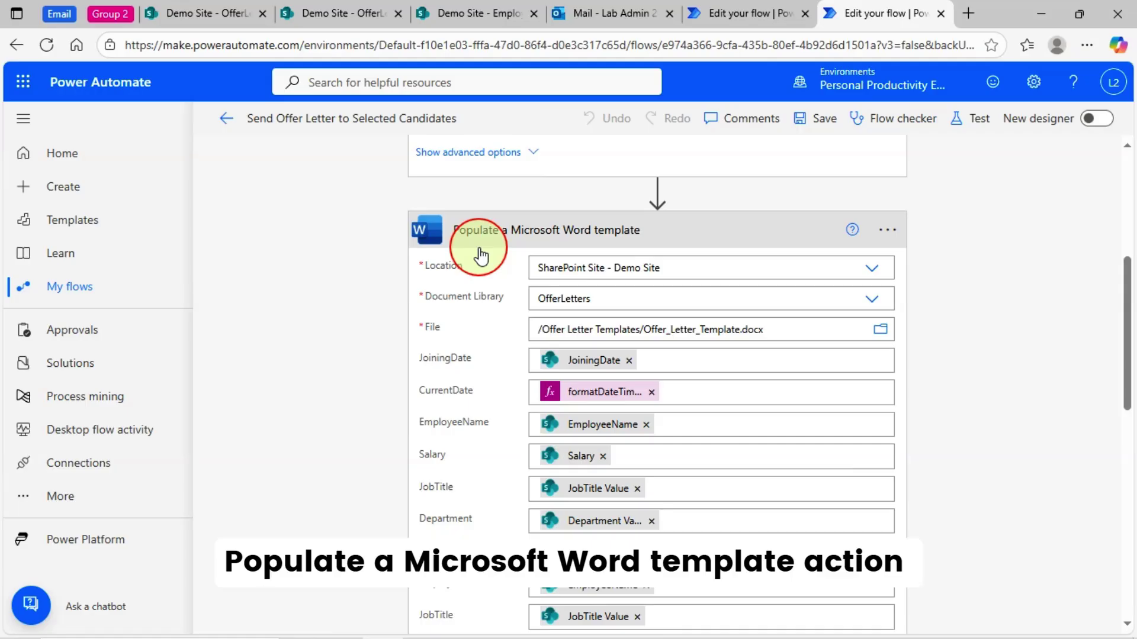
{"action": "scroll", "coordinate": [481, 254], "scroll_direction": "down", "scroll_amount": 6}
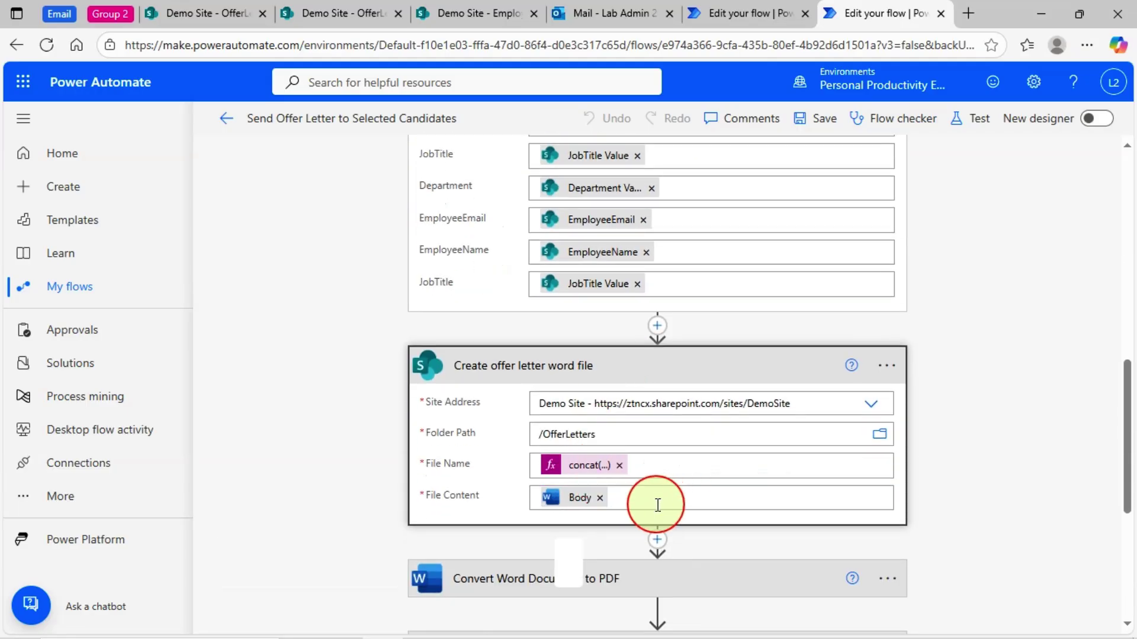
{"action": "left_click", "coordinate": [289, 301]}
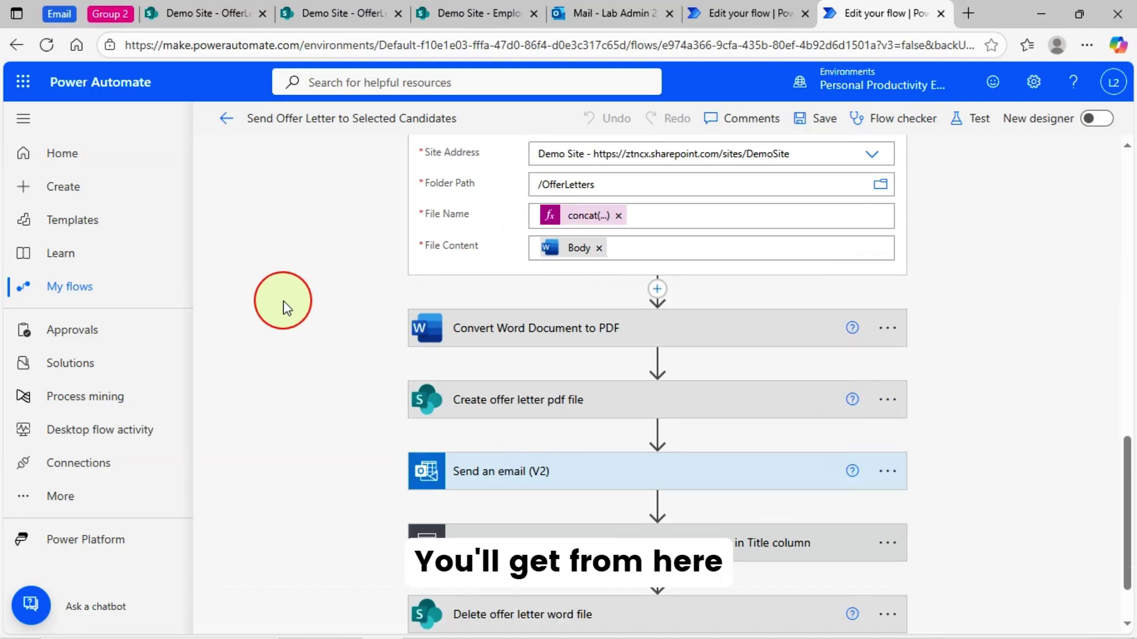
{"action": "scroll", "coordinate": [289, 301], "scroll_direction": "up", "scroll_amount": 2}
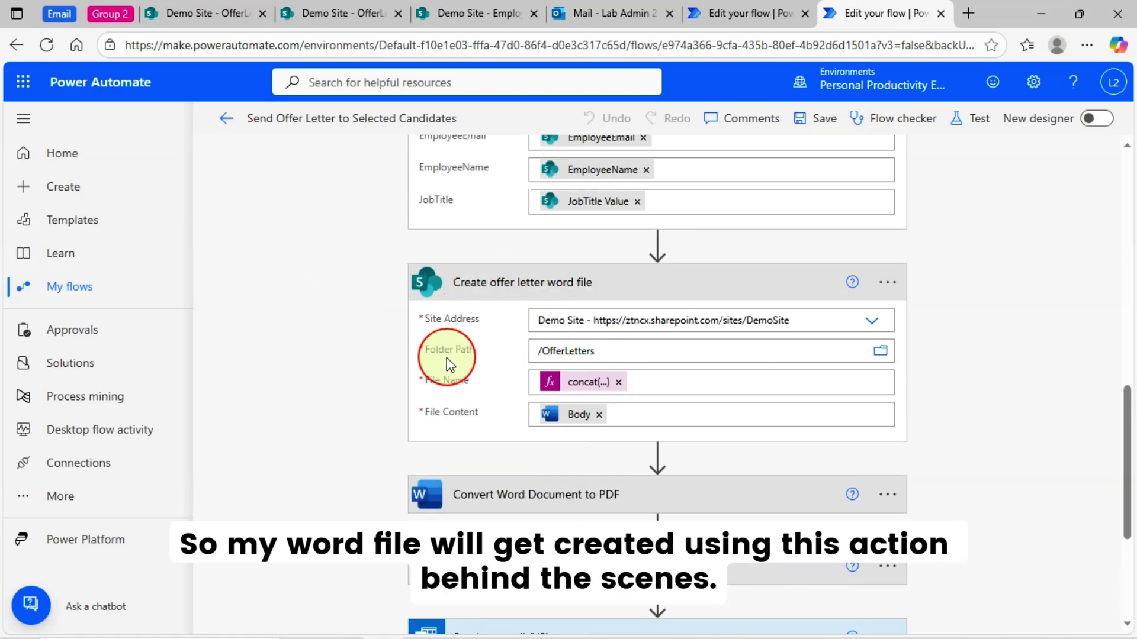
Expand the "Convert Word Document to PDF" action and examine the Name dynamic content used in its File field.
{"action": "scroll", "coordinate": [524, 431], "scroll_direction": "down", "scroll_amount": 2}
{"action": "left_click", "coordinate": [524, 420]}
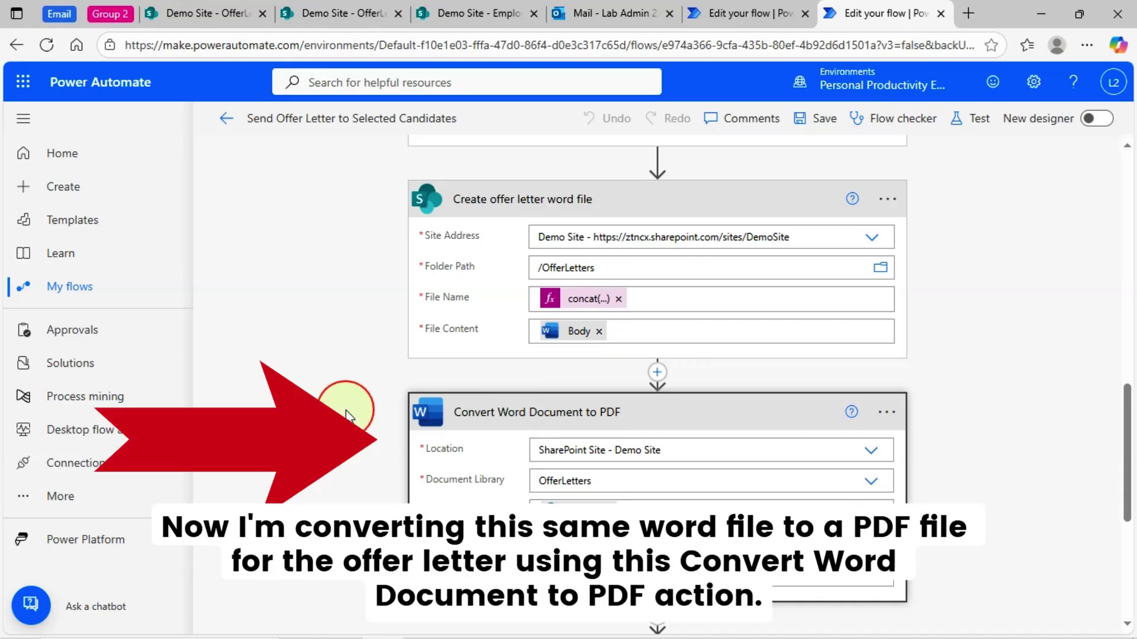
{"action": "scroll", "coordinate": [341, 343], "scroll_direction": "down", "scroll_amount": 2}
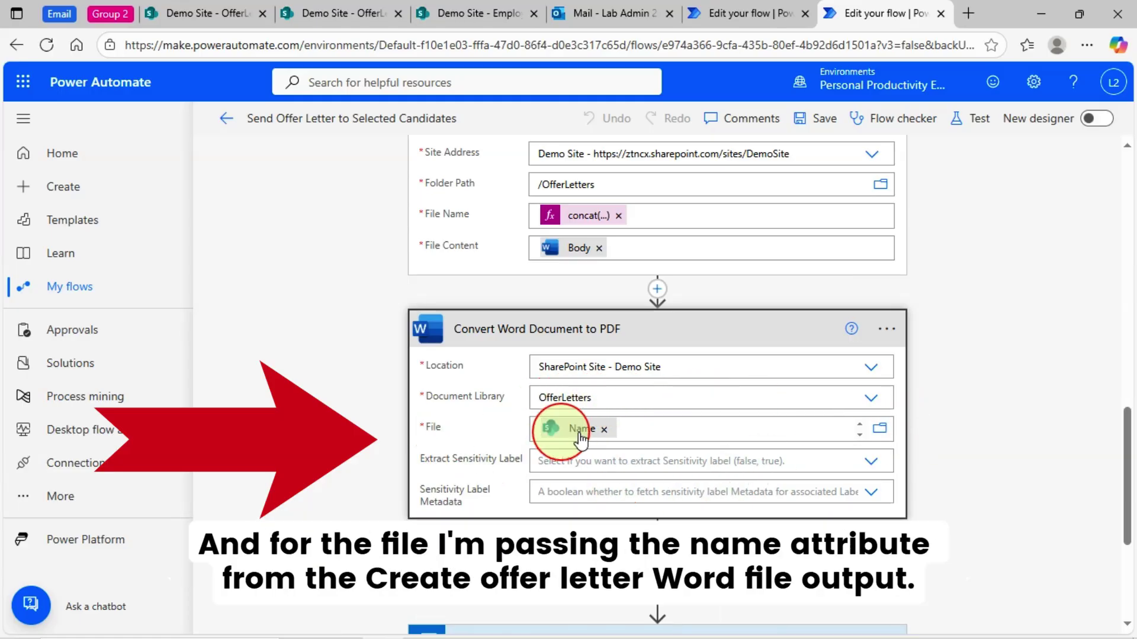
{"action": "mouse_move", "coordinate": [578, 437]}
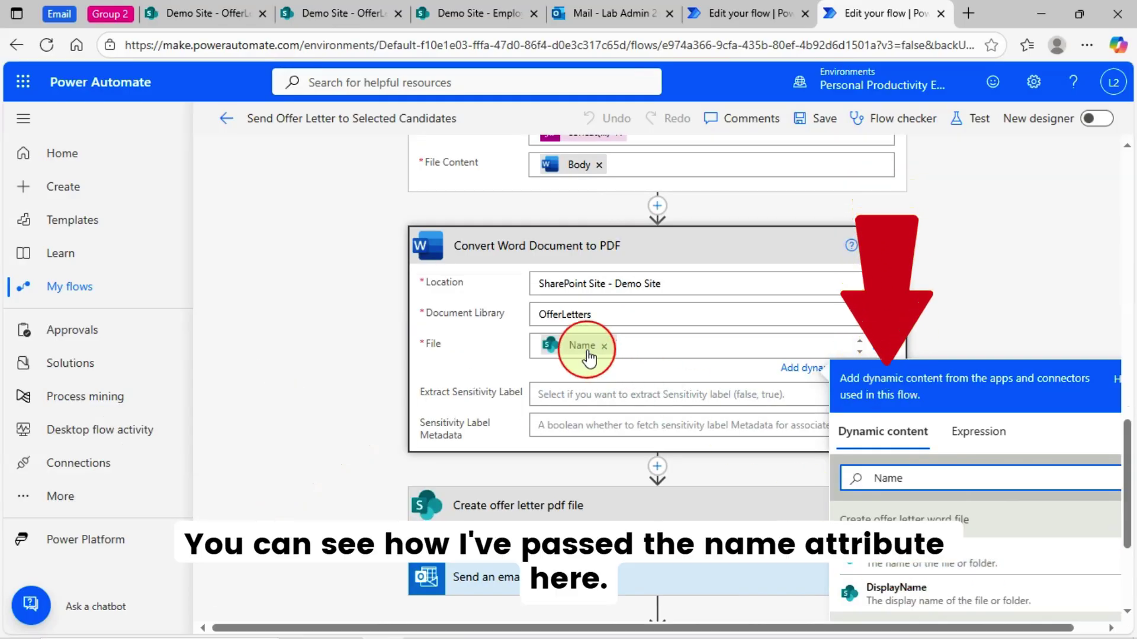
{"action": "left_click", "coordinate": [1000, 312]}
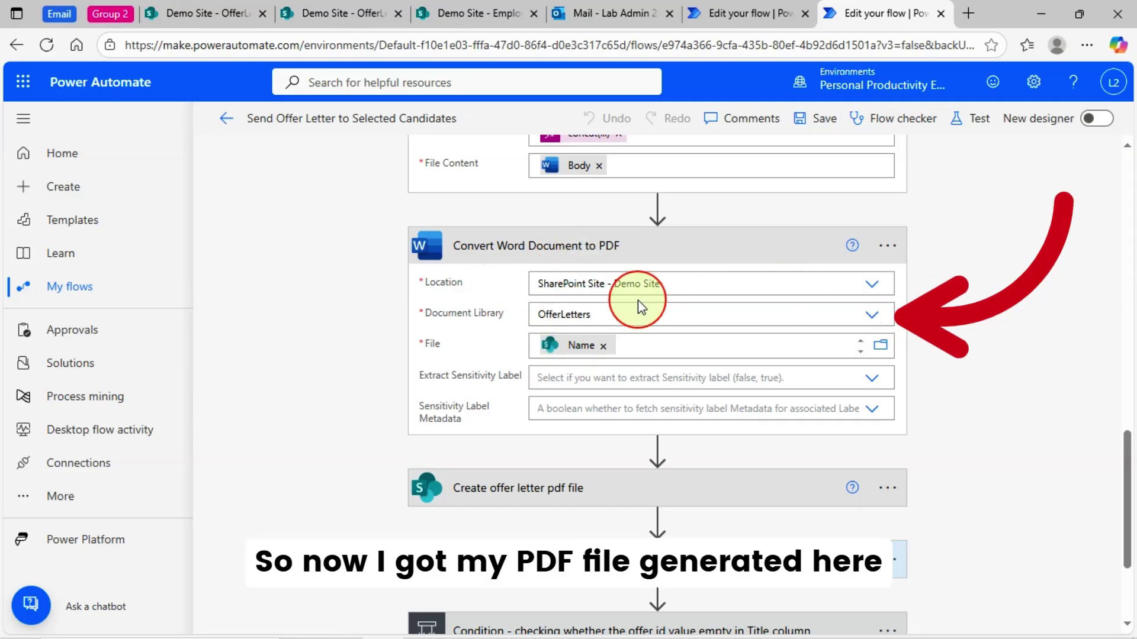
Expand the "Create offer letter pdf file" action and compare its file naming with the OfferLetters library in SharePoint.
{"action": "scroll", "coordinate": [804, 381], "scroll_direction": "down", "scroll_amount": 2}
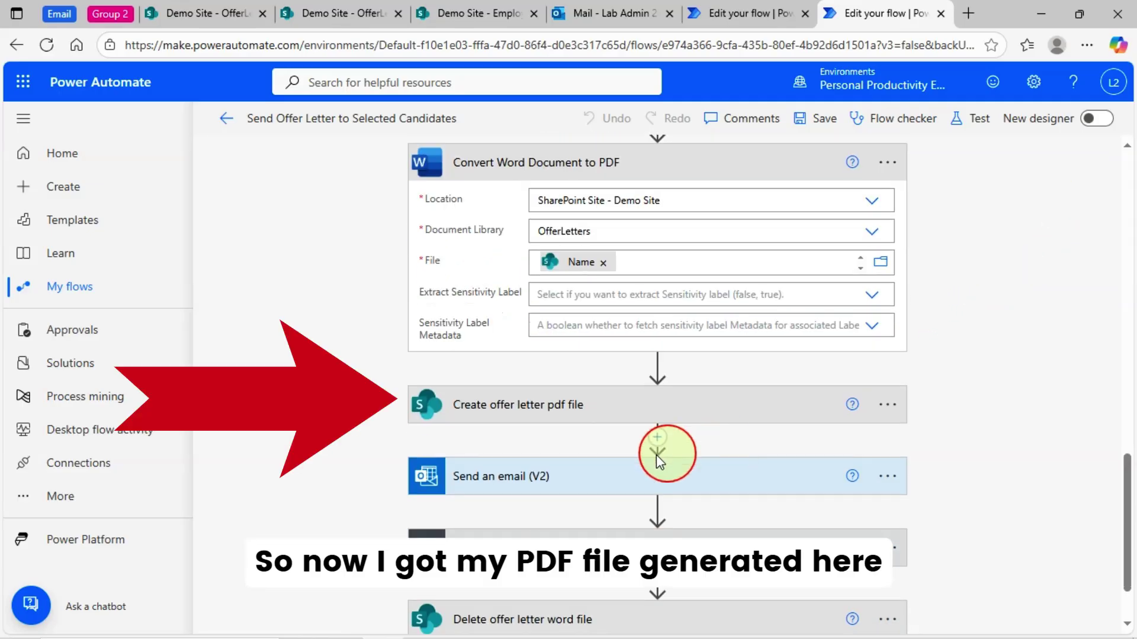
{"action": "left_click", "coordinate": [530, 405]}
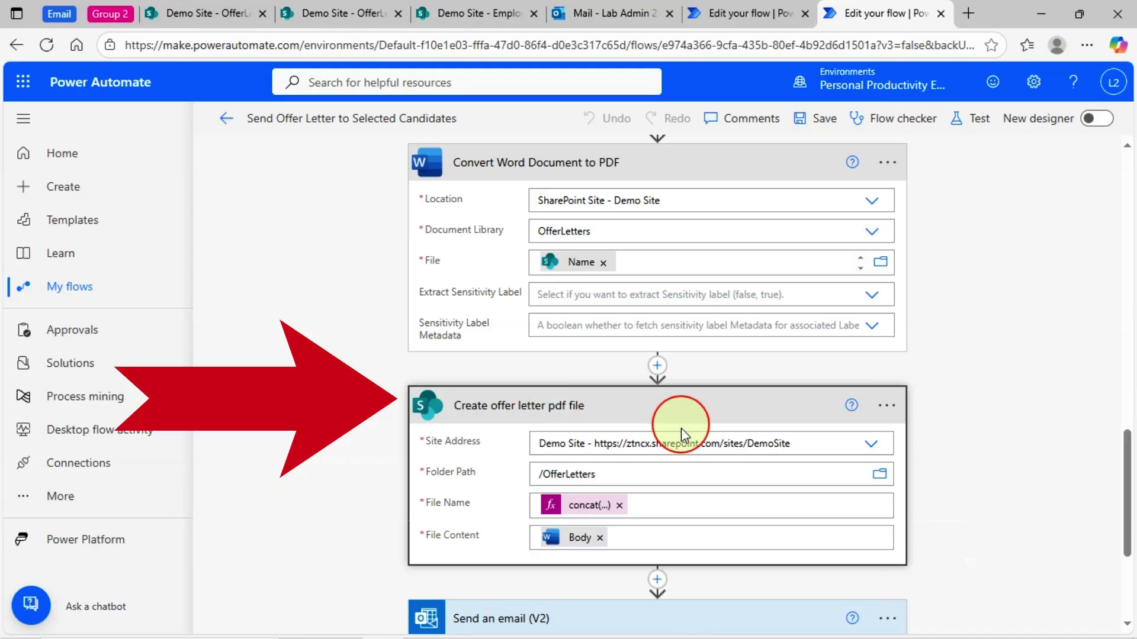
{"action": "scroll", "coordinate": [546, 399], "scroll_direction": "down", "scroll_amount": 2}
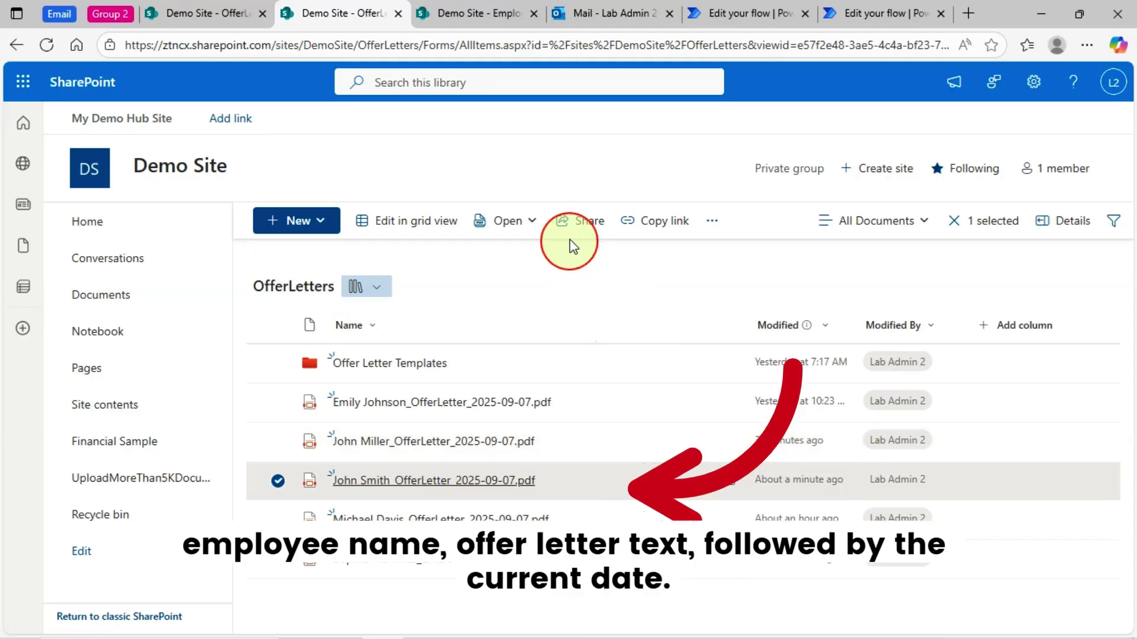
{"action": "left_click", "coordinate": [859, 14]}
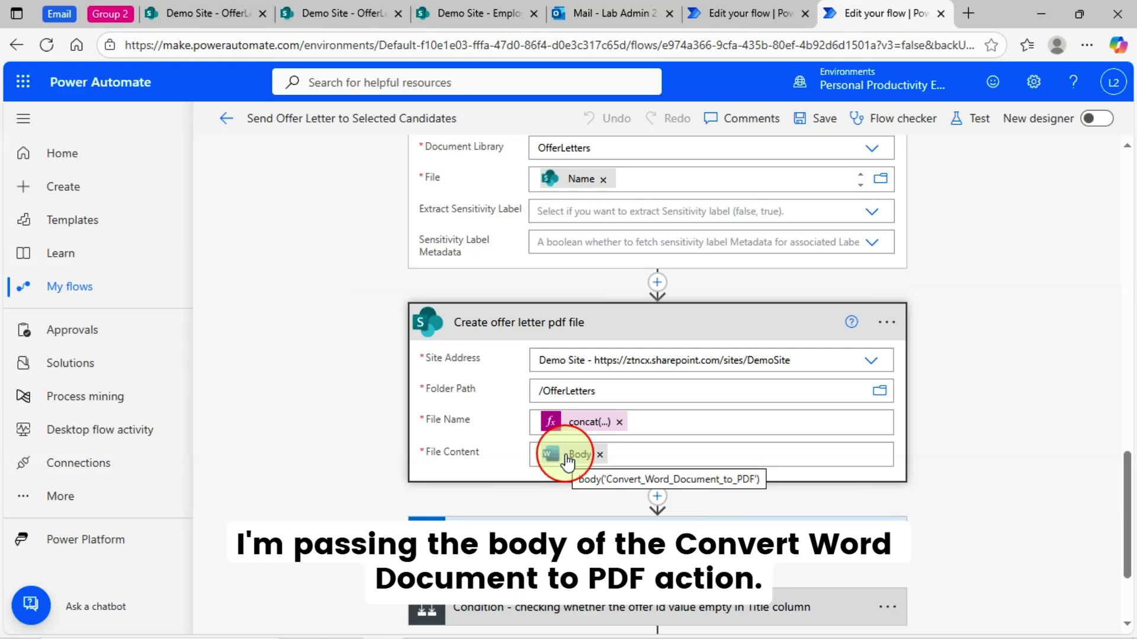
Trace the pdf file action's File Content to the PDF document output of the "Convert Word Document to PDF" action.
{"action": "left_click", "coordinate": [661, 455]}
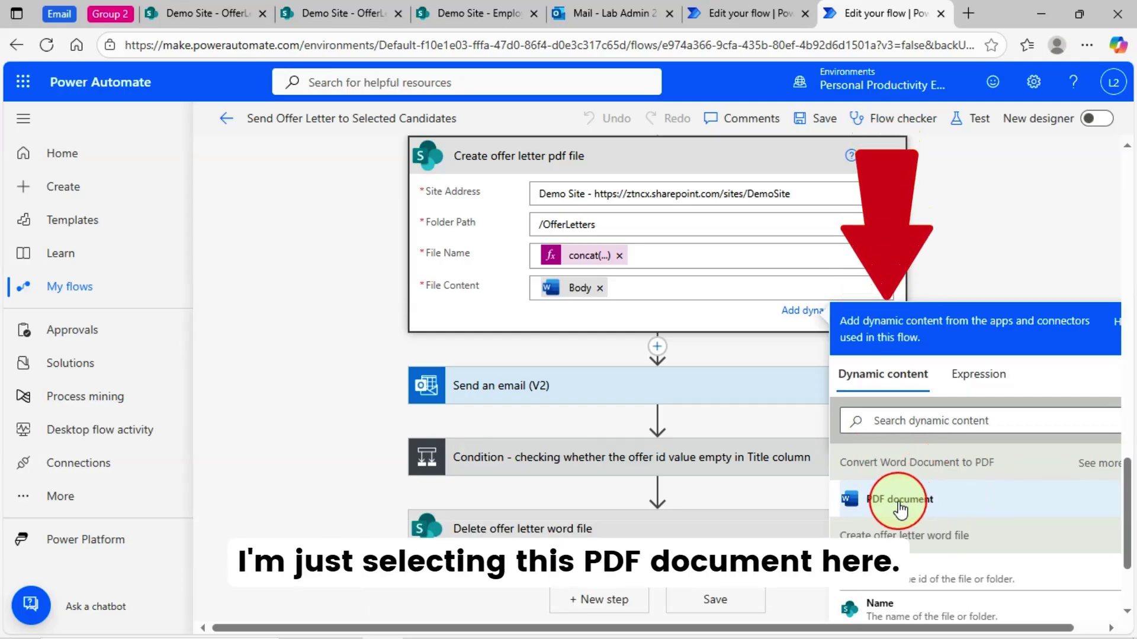
{"action": "scroll", "coordinate": [627, 425], "scroll_direction": "up", "scroll_amount": 1}
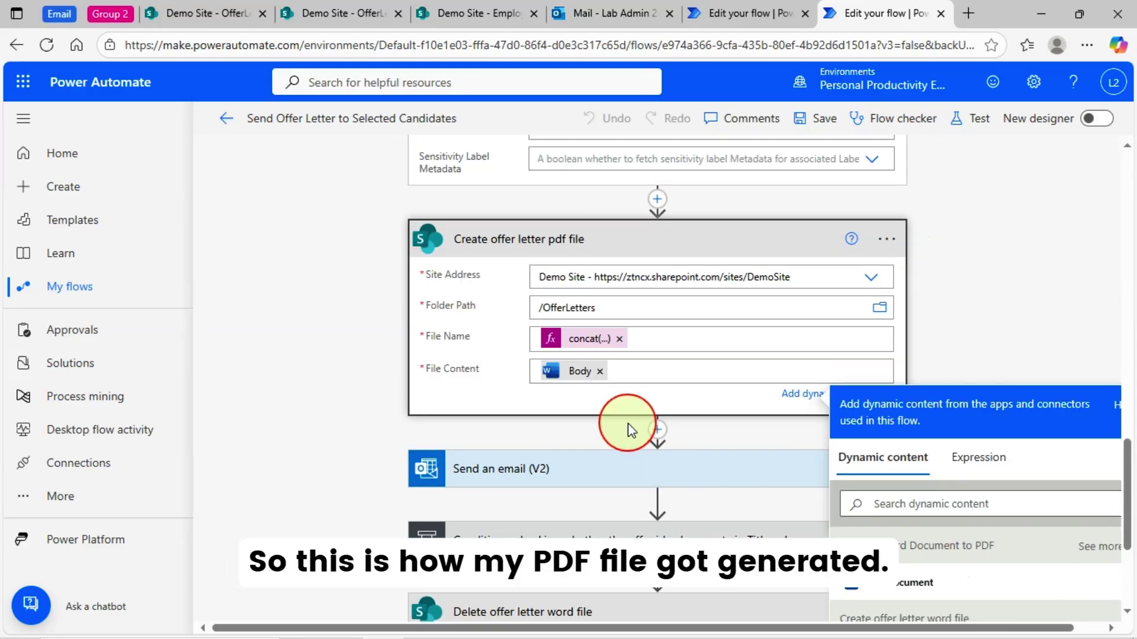
{"action": "left_click", "coordinate": [328, 366]}
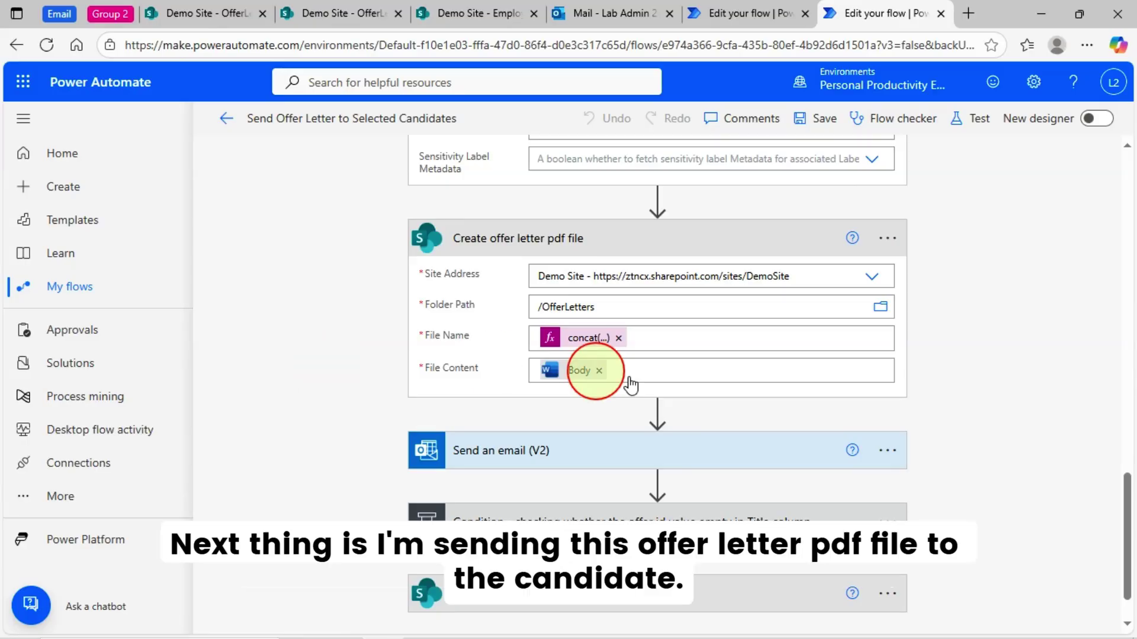
Expand the "Send an email (V2)" action and examine the dynamic content available for its To and Subject fields.
{"action": "left_click", "coordinate": [505, 463]}
{"action": "scroll", "coordinate": [801, 446], "scroll_direction": "down", "scroll_amount": 1}
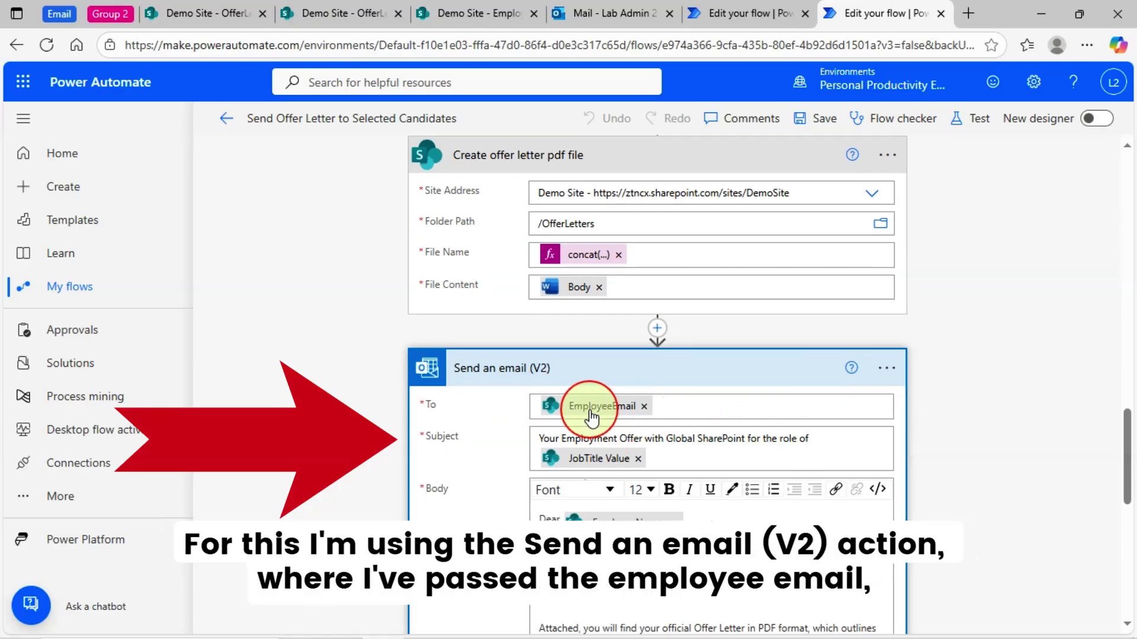
{"action": "left_click", "coordinate": [704, 405]}
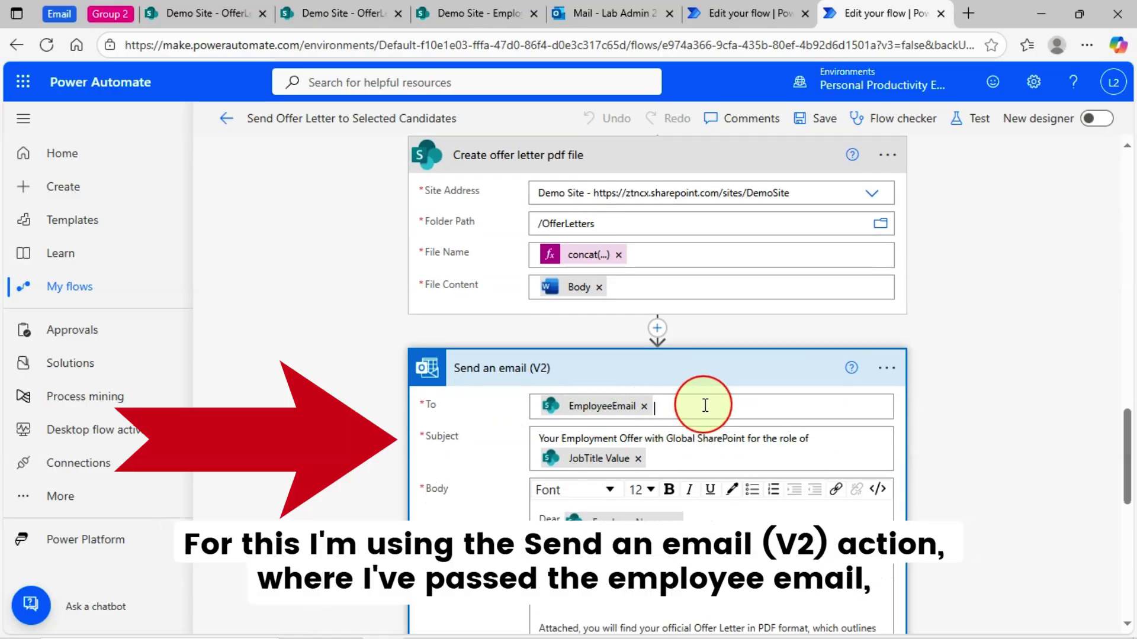
{"action": "scroll", "coordinate": [1001, 538], "scroll_direction": "down", "scroll_amount": 2}
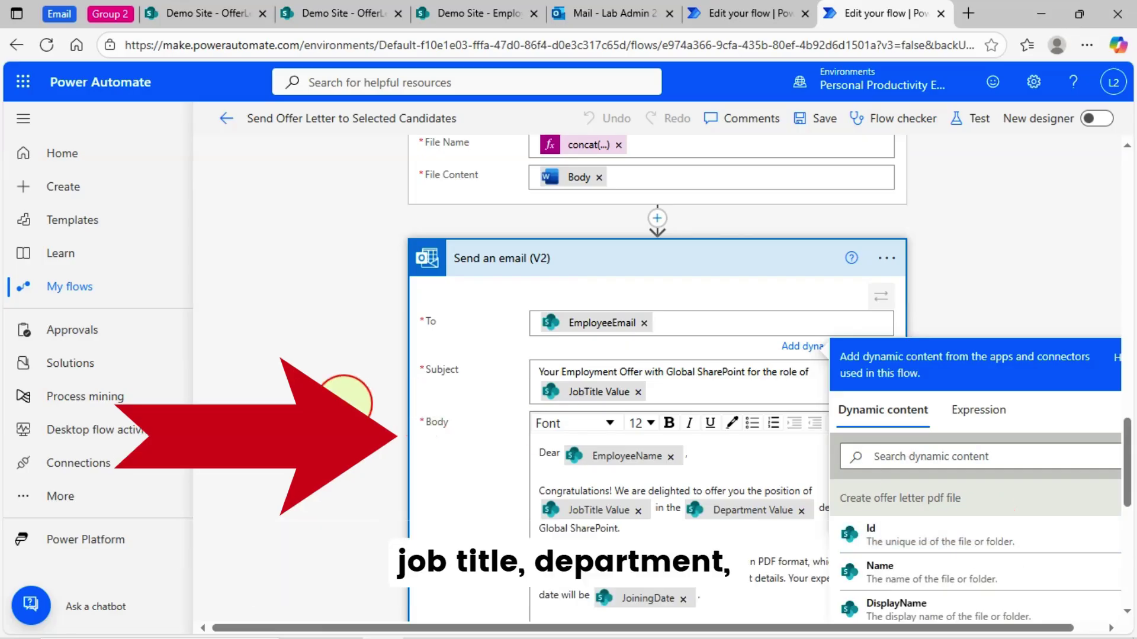
{"action": "scroll", "coordinate": [1030, 528], "scroll_direction": "down", "scroll_amount": 3}
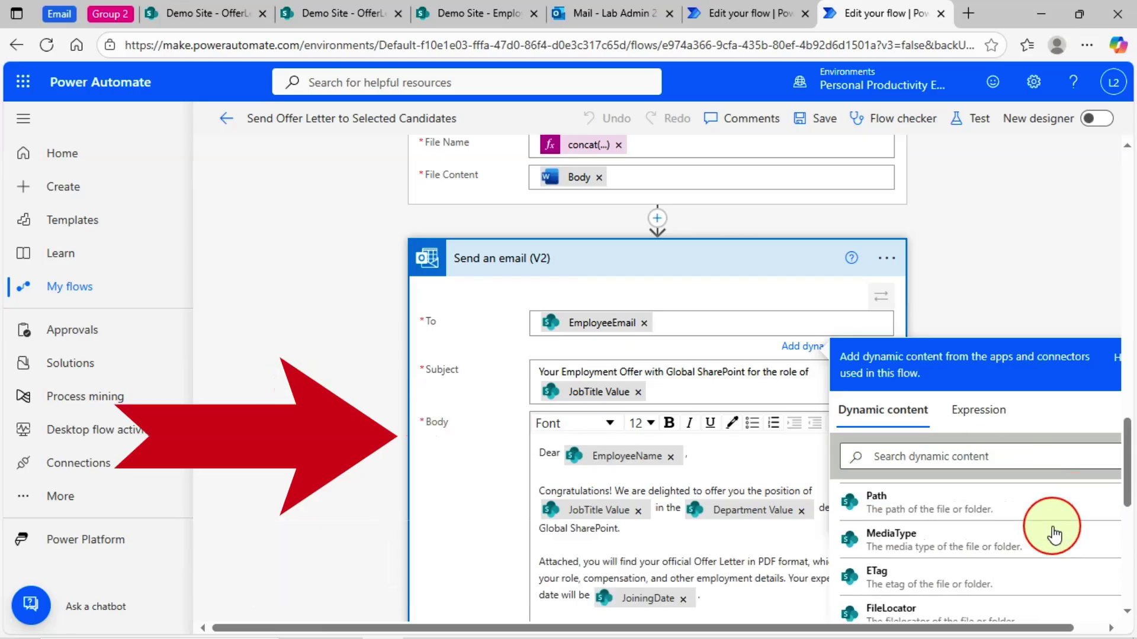
{"action": "left_click", "coordinate": [482, 334]}
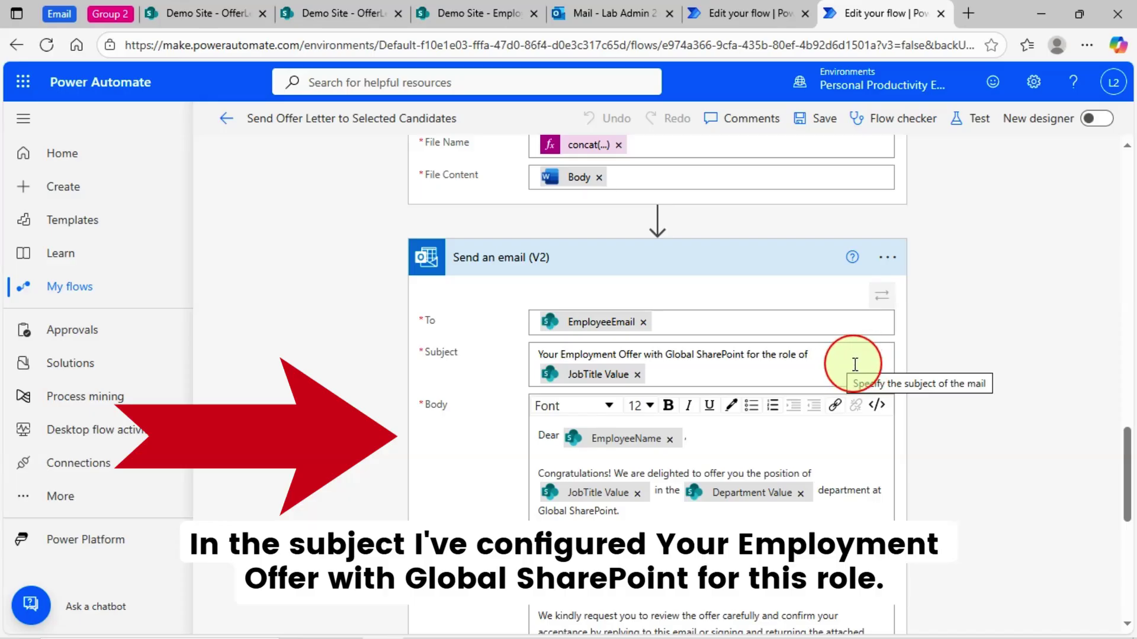
{"action": "left_click", "coordinate": [617, 373]}
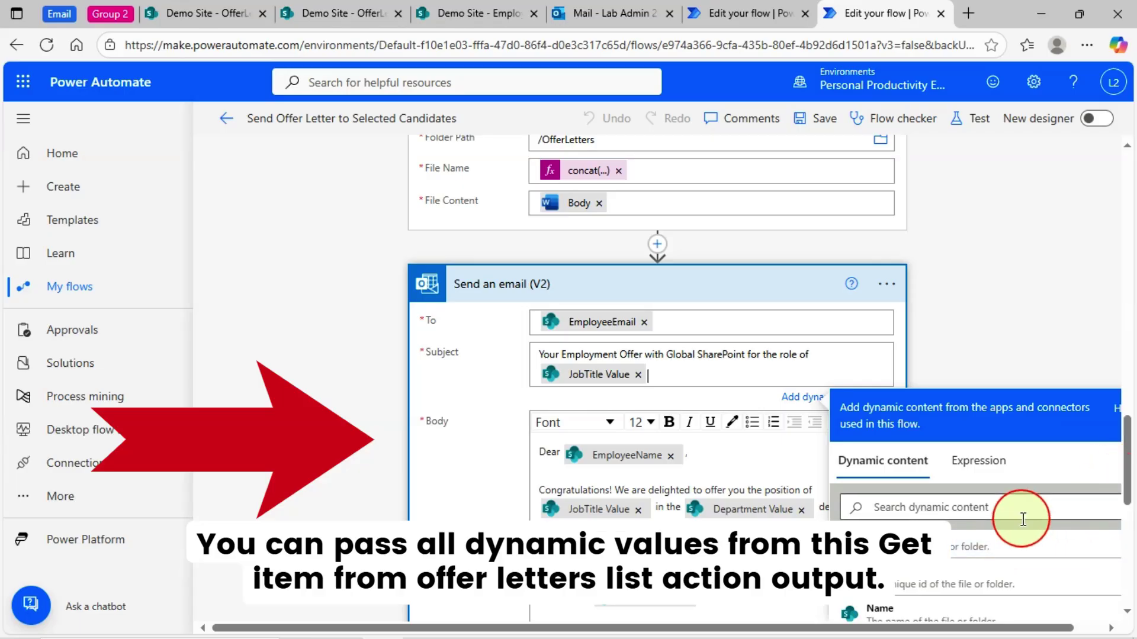
{"action": "left_click", "coordinate": [737, 473]}
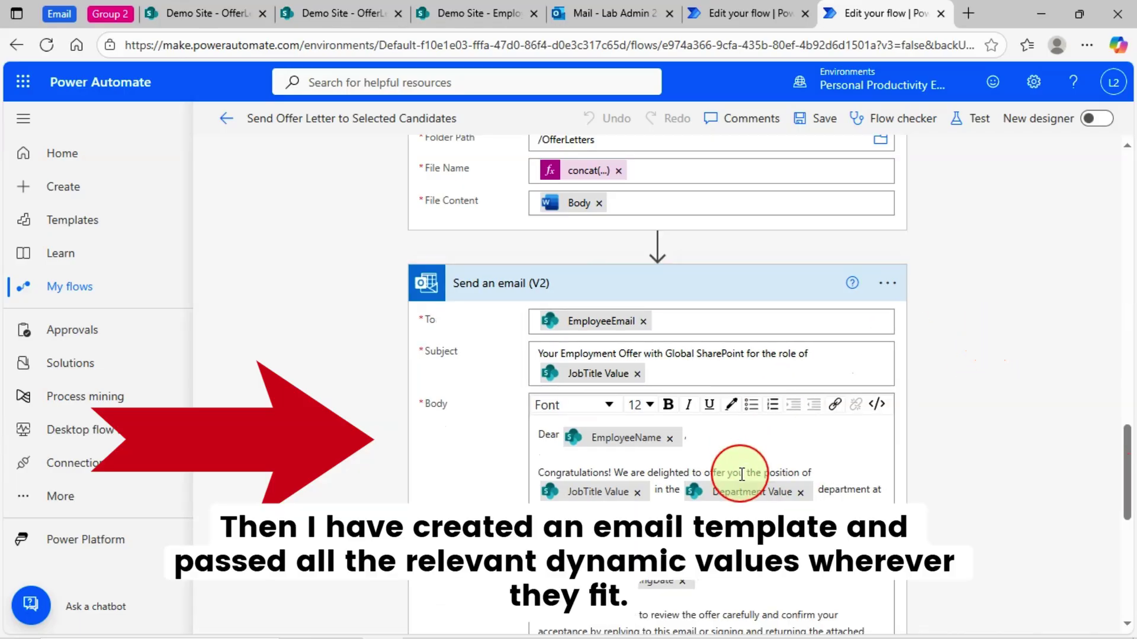
Review the dynamic values in the email body template and compare the template with the offer email received in Outlook.
{"action": "scroll", "coordinate": [736, 473], "scroll_direction": "down", "scroll_amount": 3}
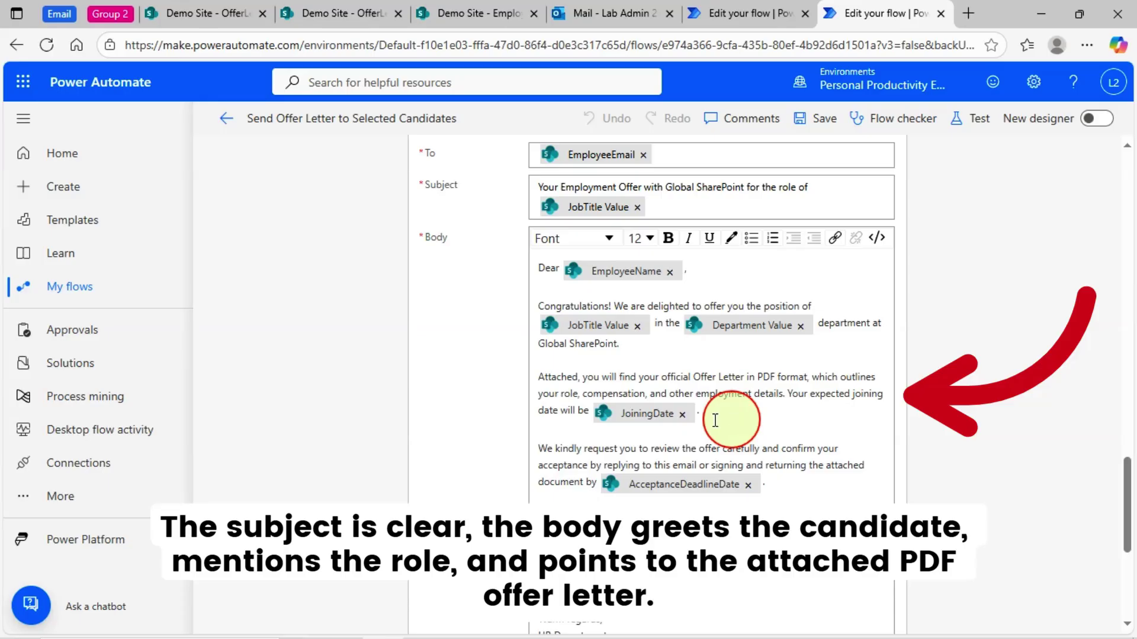
{"action": "scroll", "coordinate": [682, 433], "scroll_direction": "down", "scroll_amount": 1}
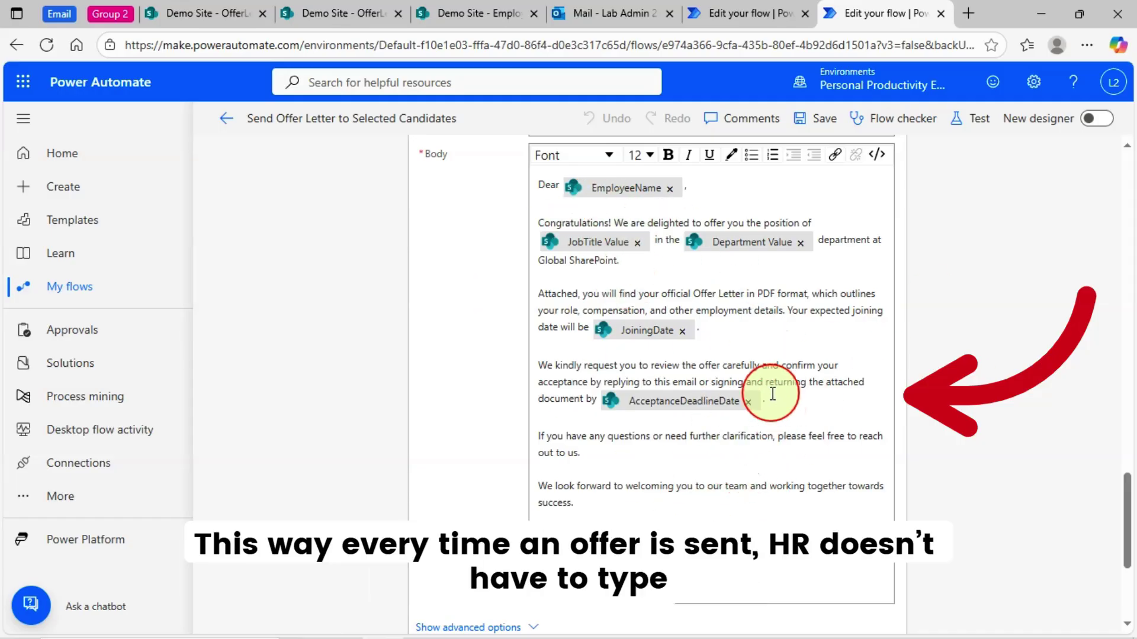
{"action": "scroll", "coordinate": [768, 393], "scroll_direction": "up", "scroll_amount": 3}
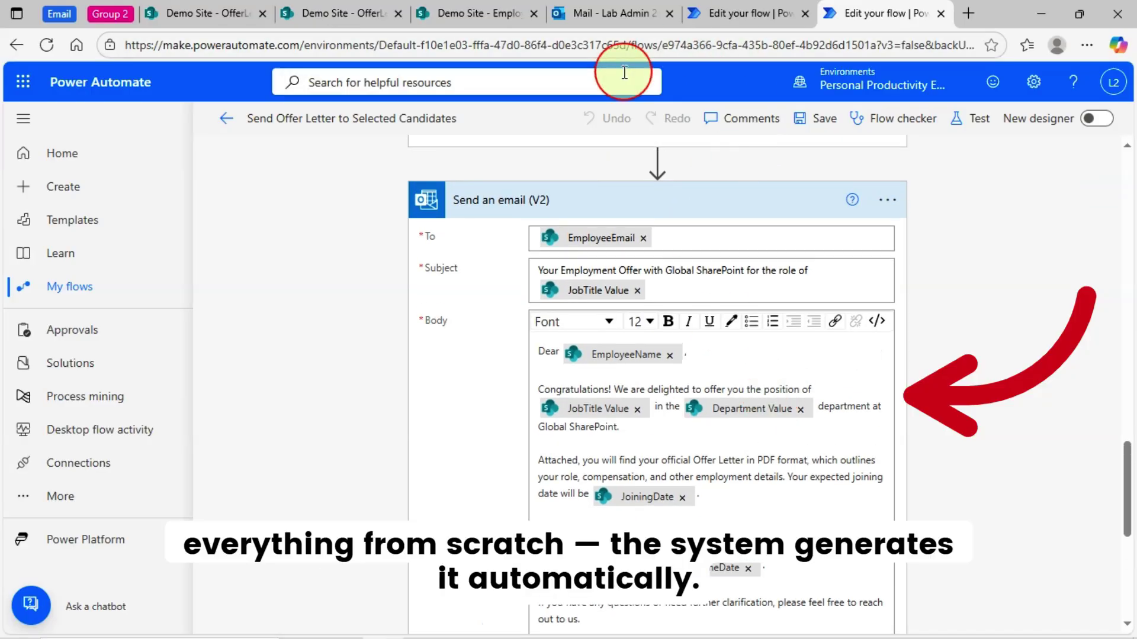
{"action": "left_click", "coordinate": [617, 12]}
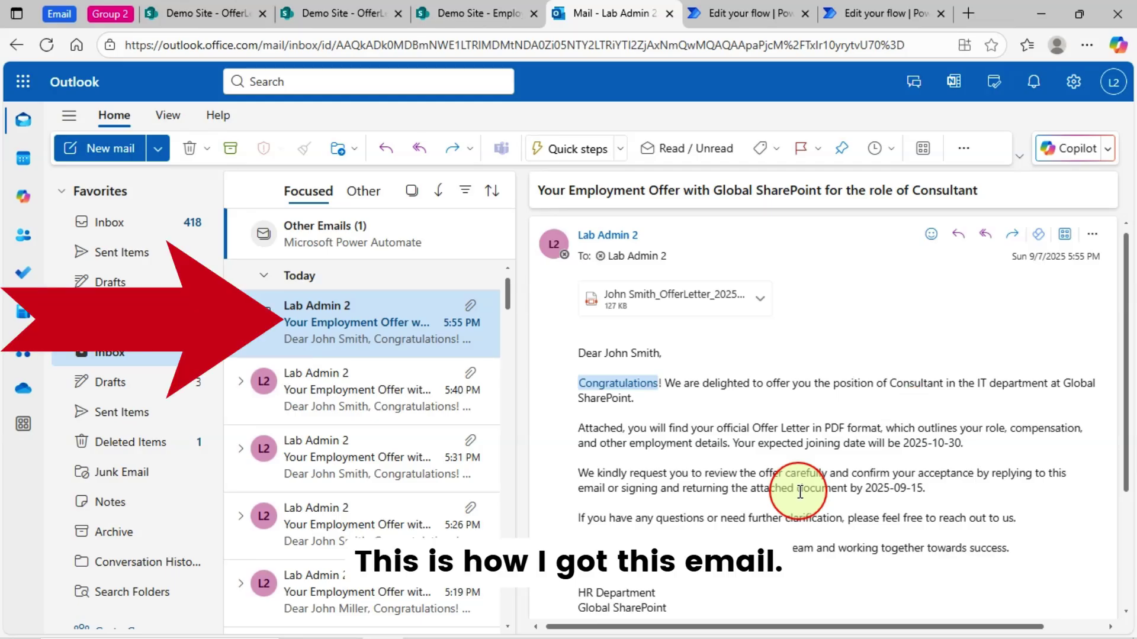
{"action": "left_click", "coordinate": [876, 15]}
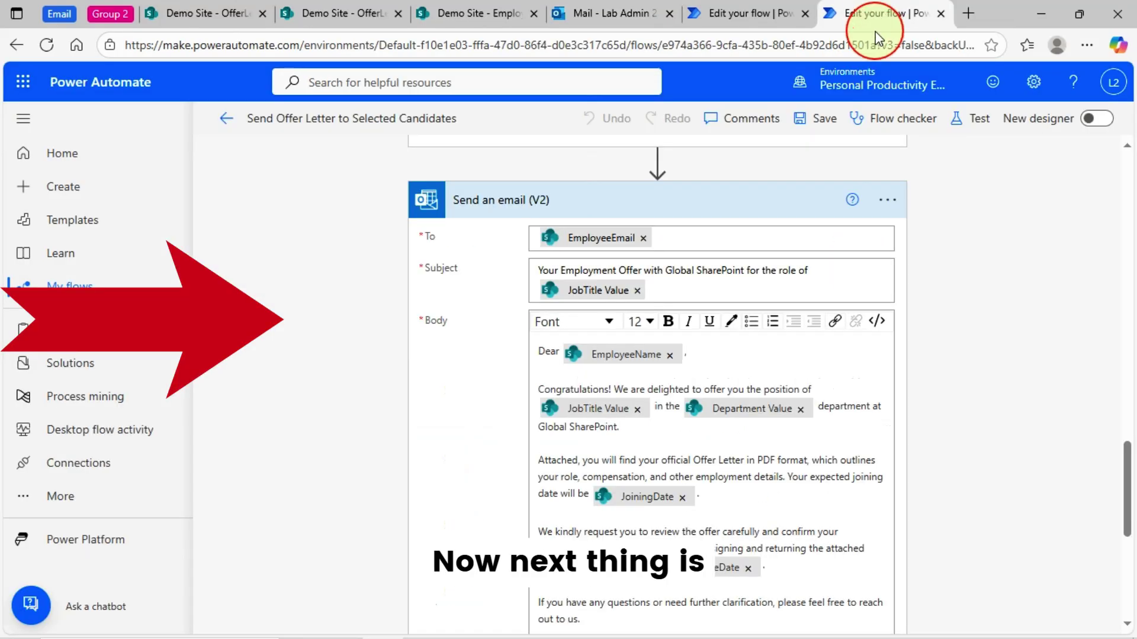
Expand the condition that checks for an empty offer ID and compare it with the Title column of the EmployeeOfferLetters list.
{"action": "scroll", "coordinate": [928, 470], "scroll_direction": "down", "scroll_amount": 6}
{"action": "left_click", "coordinate": [578, 469]}
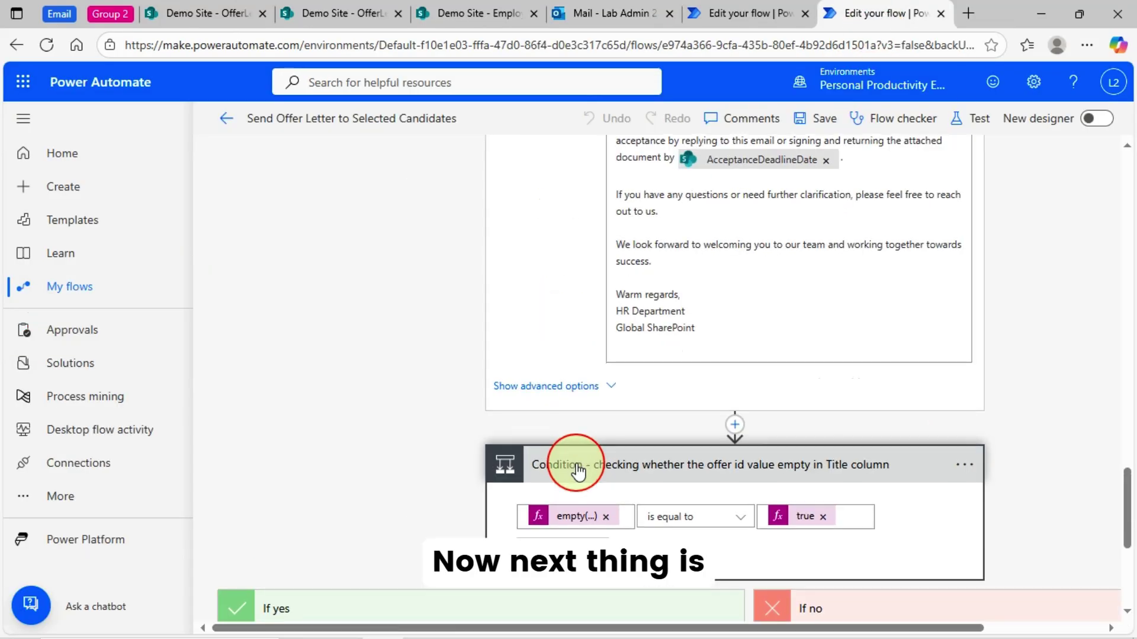
{"action": "scroll", "coordinate": [519, 459], "scroll_direction": "down", "scroll_amount": 2}
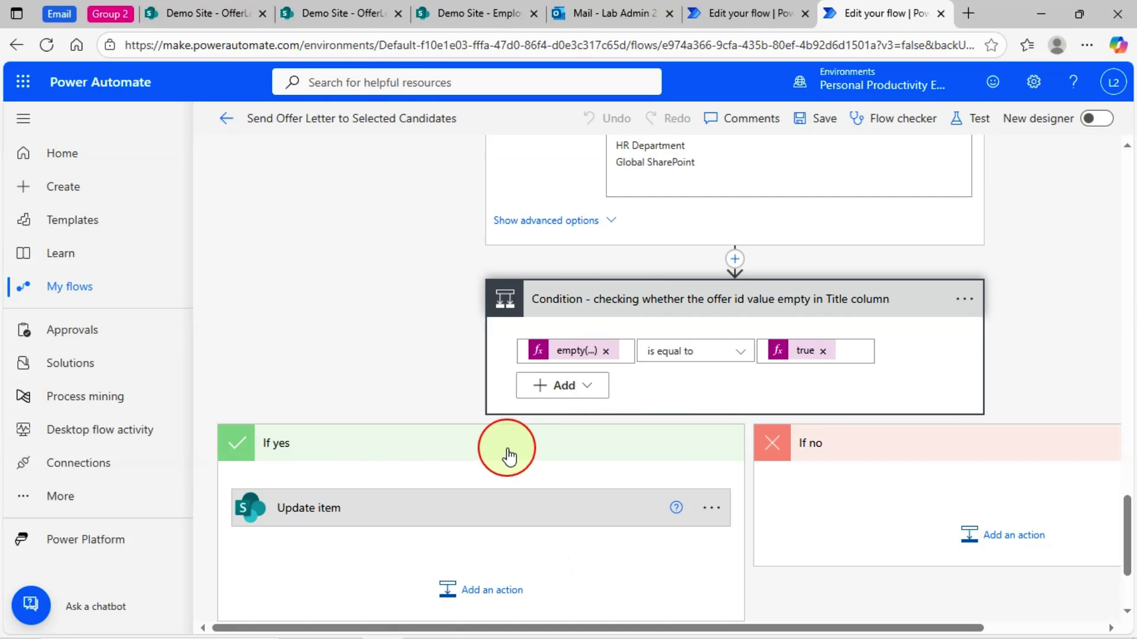
{"action": "left_click", "coordinate": [504, 5]}
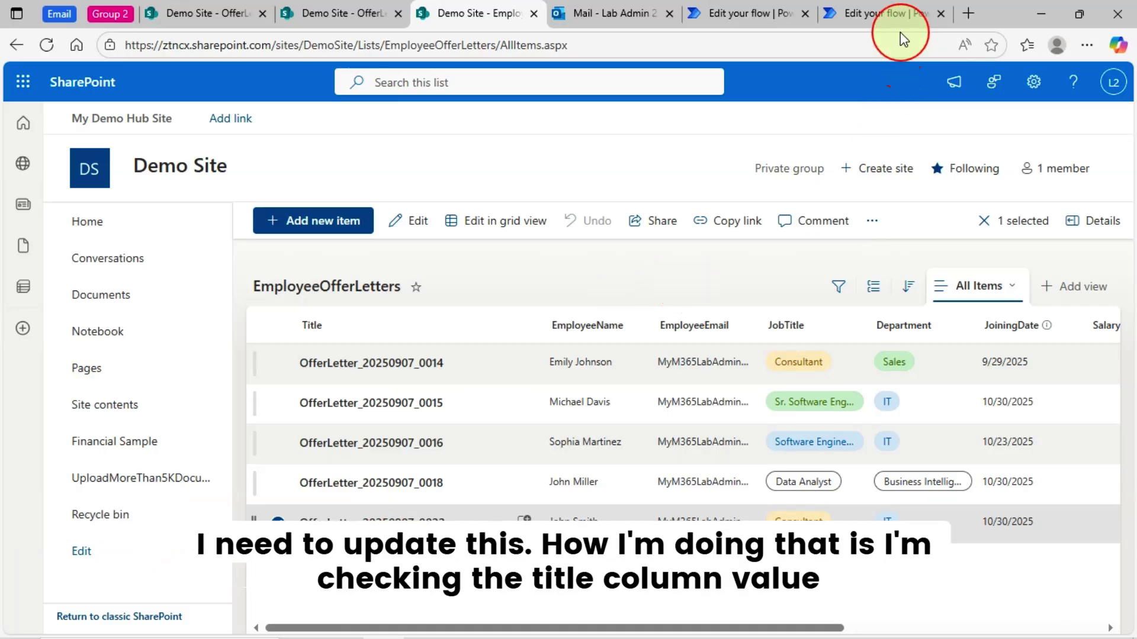
{"action": "left_click", "coordinate": [914, 17]}
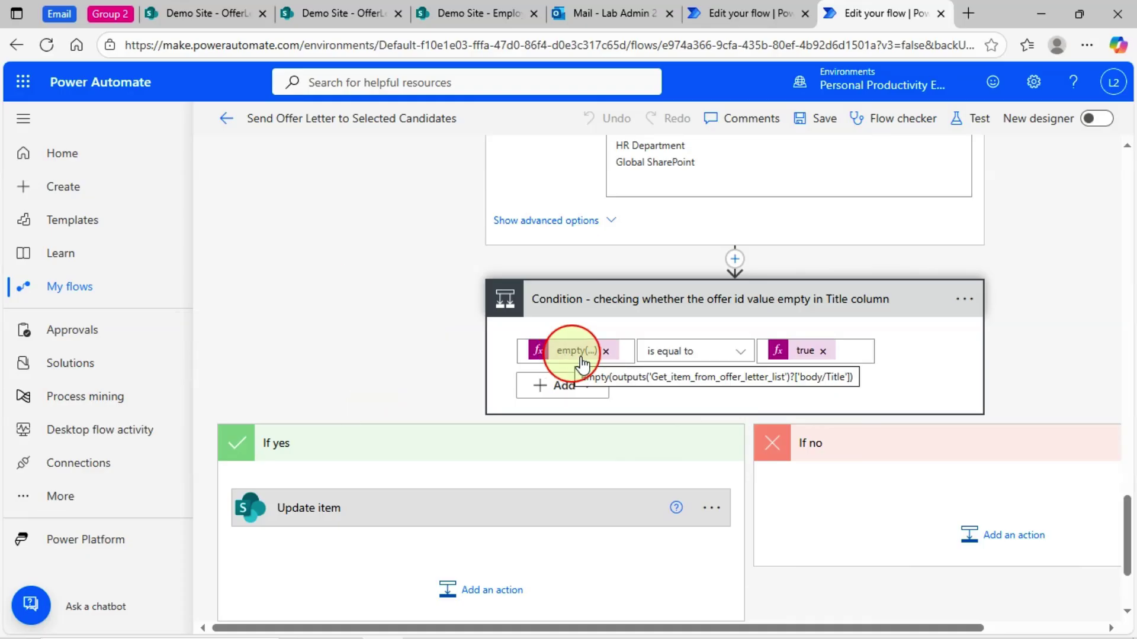
Expand the "Update item" action in the If yes branch, examine its Id and Title values, and revisit the EmployeeOfferLetters list.
{"action": "scroll", "coordinate": [457, 507], "scroll_direction": "down", "scroll_amount": 1}
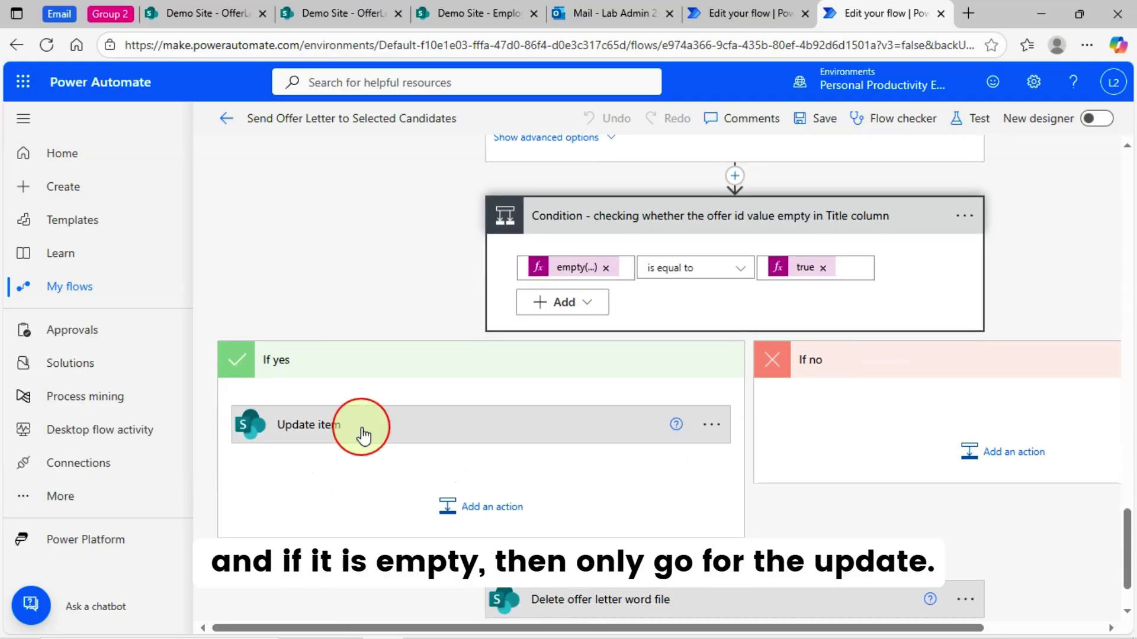
{"action": "left_click", "coordinate": [363, 435]}
{"action": "scroll", "coordinate": [508, 436], "scroll_direction": "down", "scroll_amount": 2}
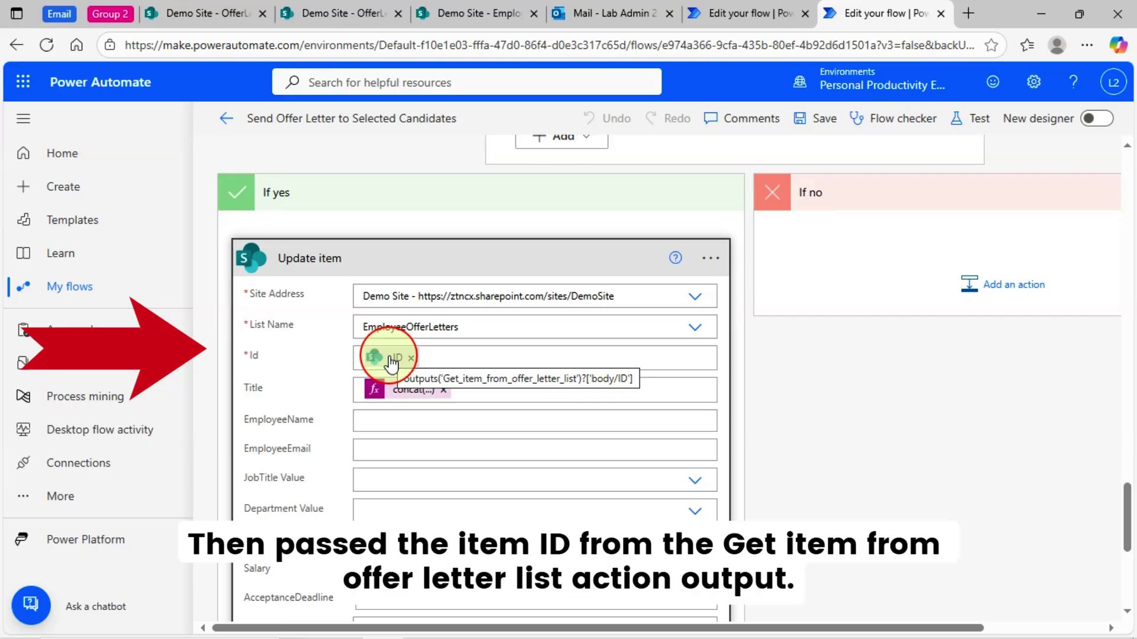
{"action": "left_click", "coordinate": [450, 354]}
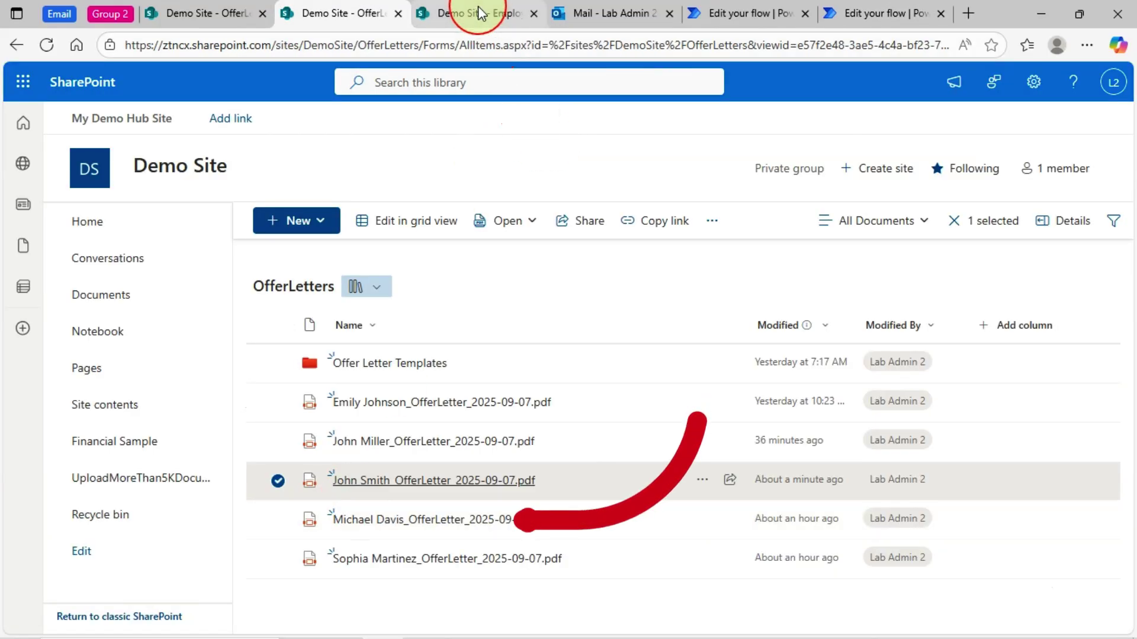
{"action": "left_click", "coordinate": [470, 14]}
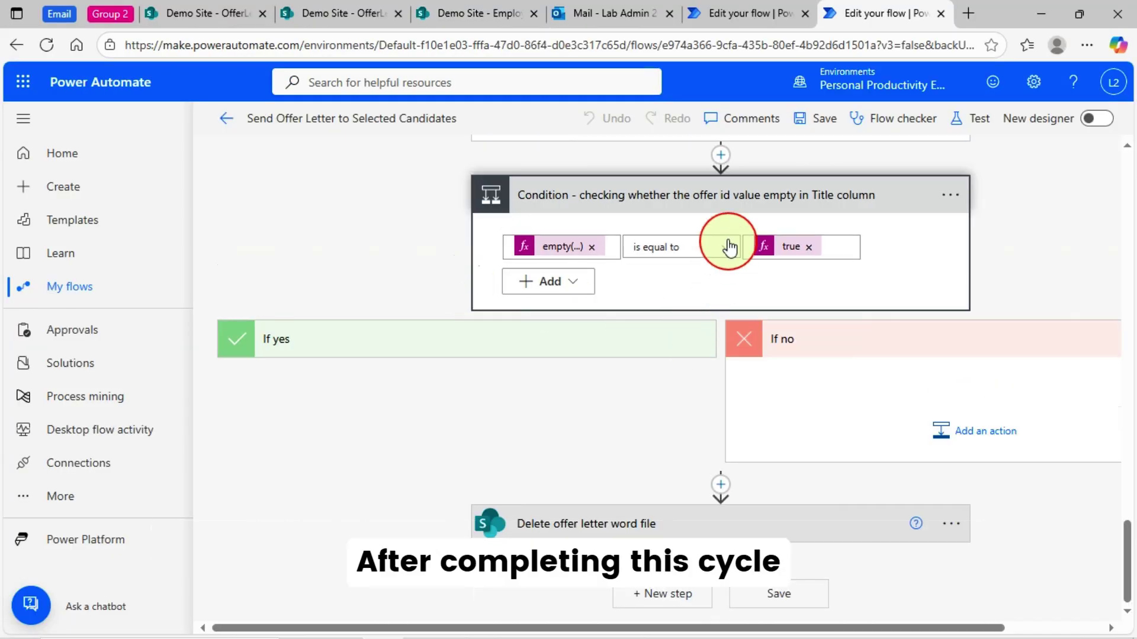
Collapse the condition and the "Send an email (V2)" action, and expand the "Delete offer letter word file" action.
{"action": "left_click", "coordinate": [729, 196]}
{"action": "scroll", "coordinate": [723, 485], "scroll_direction": "up", "scroll_amount": 9}
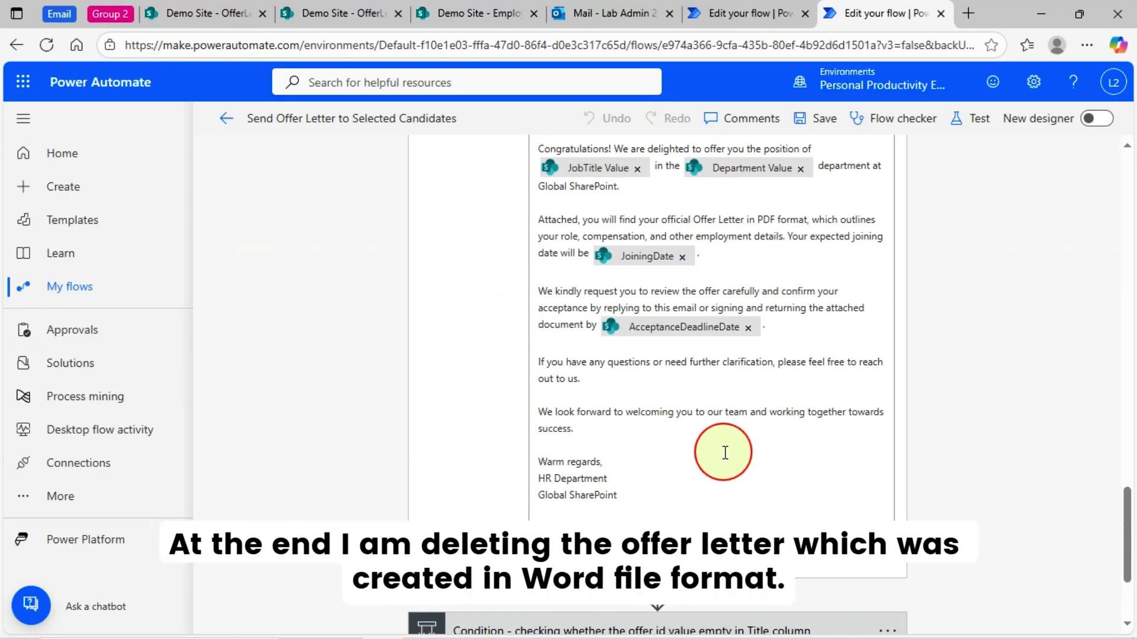
{"action": "left_click", "coordinate": [709, 301]}
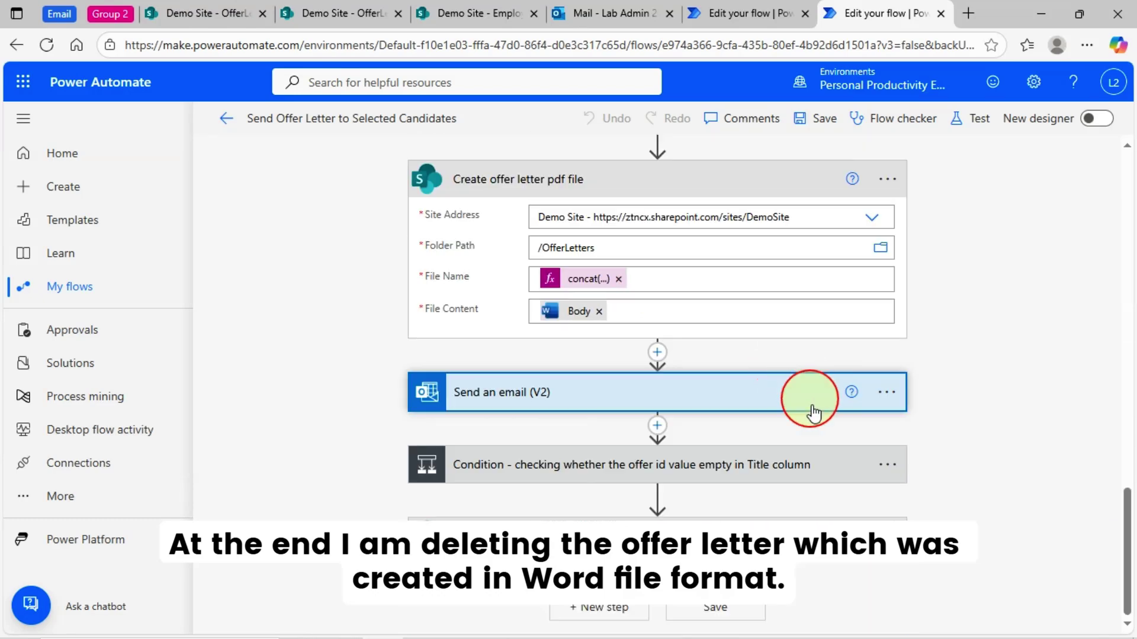
{"action": "left_click", "coordinate": [579, 542]}
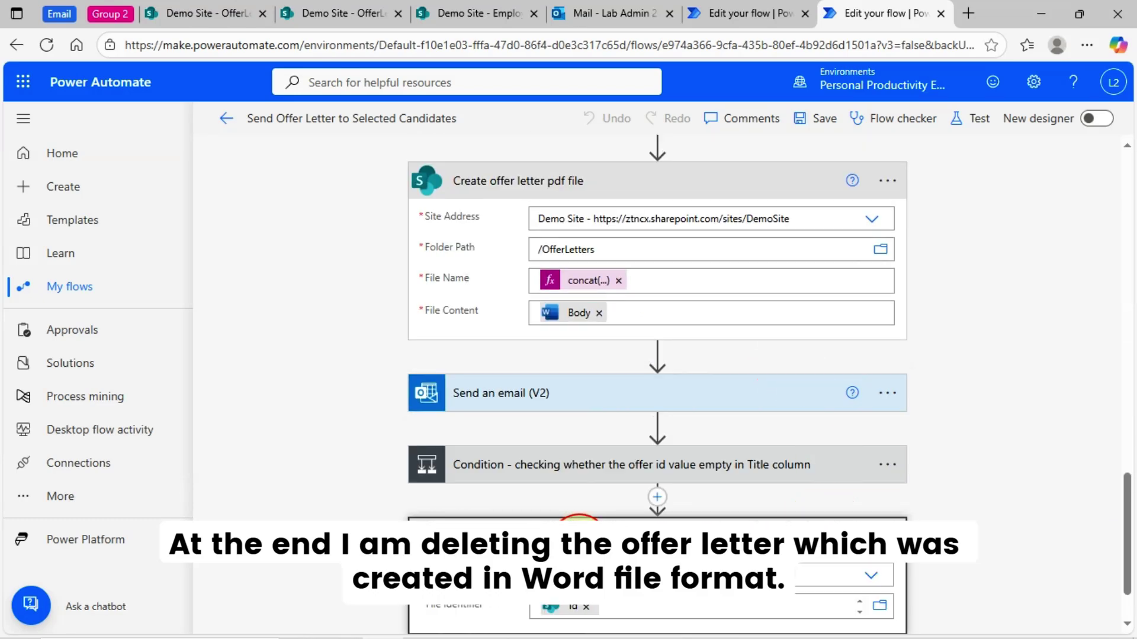